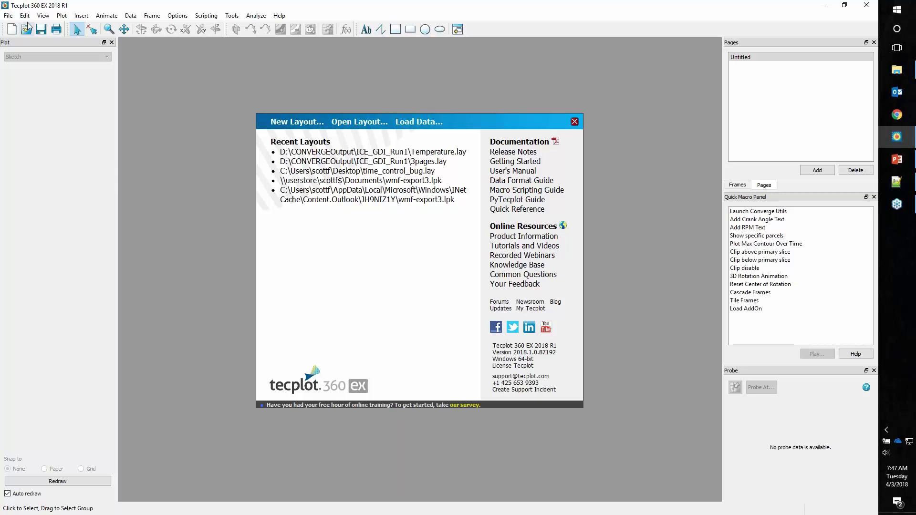
# Open emissions.out from ICE_GDI_Run1 with the General Text Loader (*.txt) to preview its raw rows.
pyautogui.click(8, 16)
pyautogui.click(29, 88)
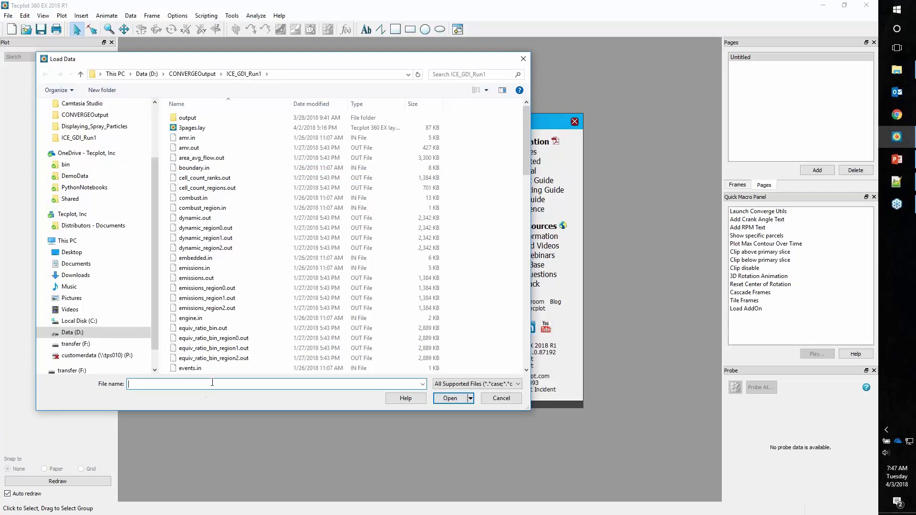
pyautogui.write('emi')
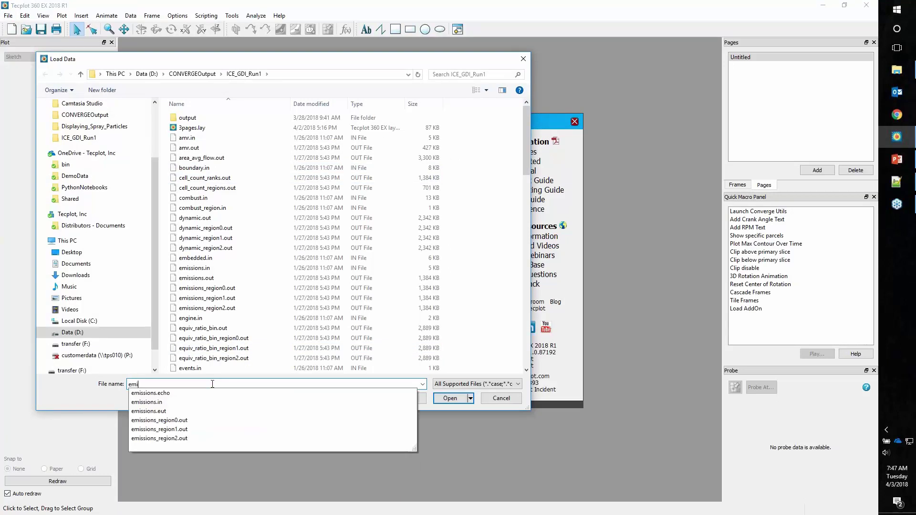
pyautogui.write('ssions.out')
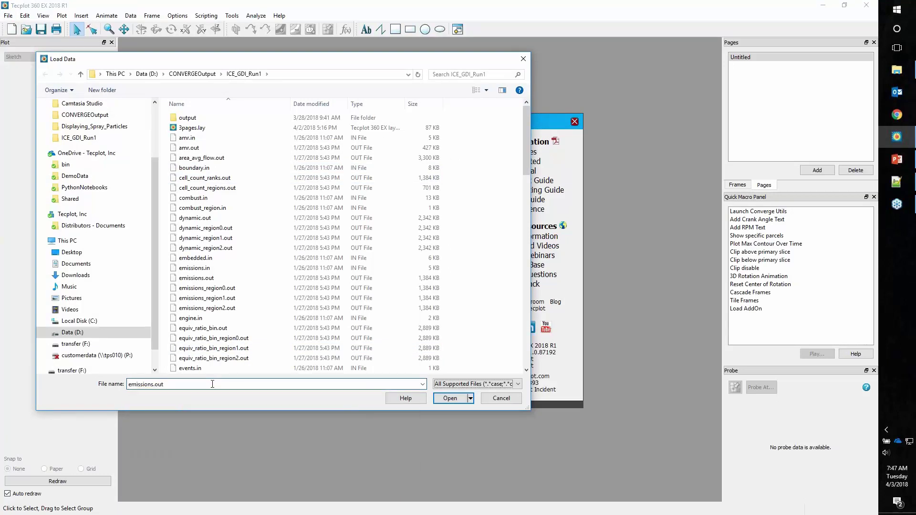
pyautogui.click(444, 385)
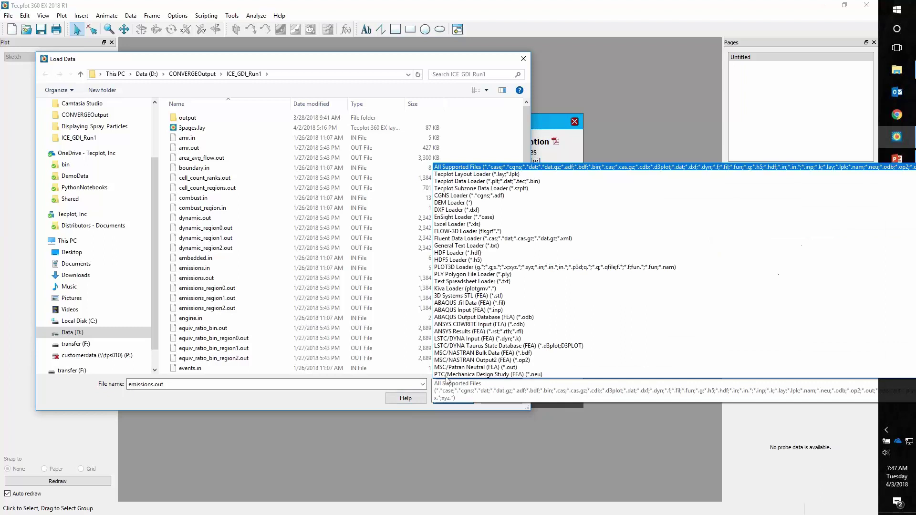
pyautogui.click(457, 247)
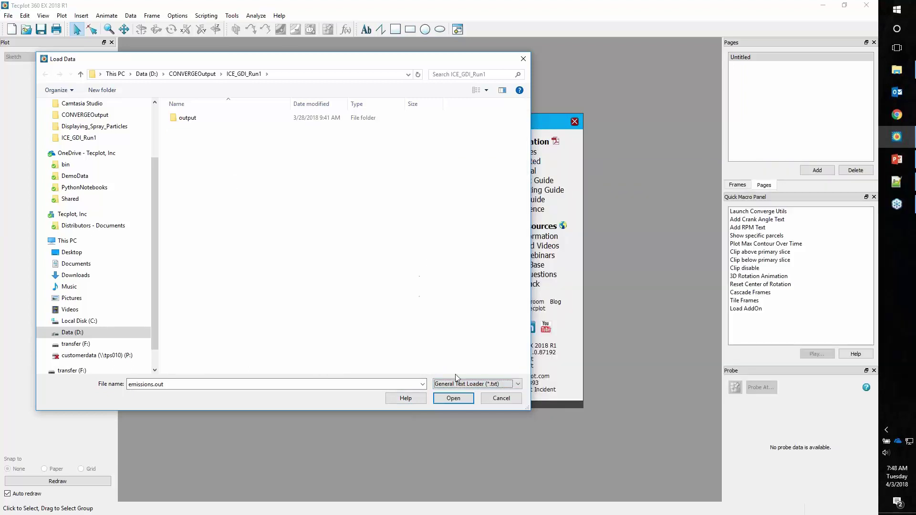
pyautogui.click(453, 399)
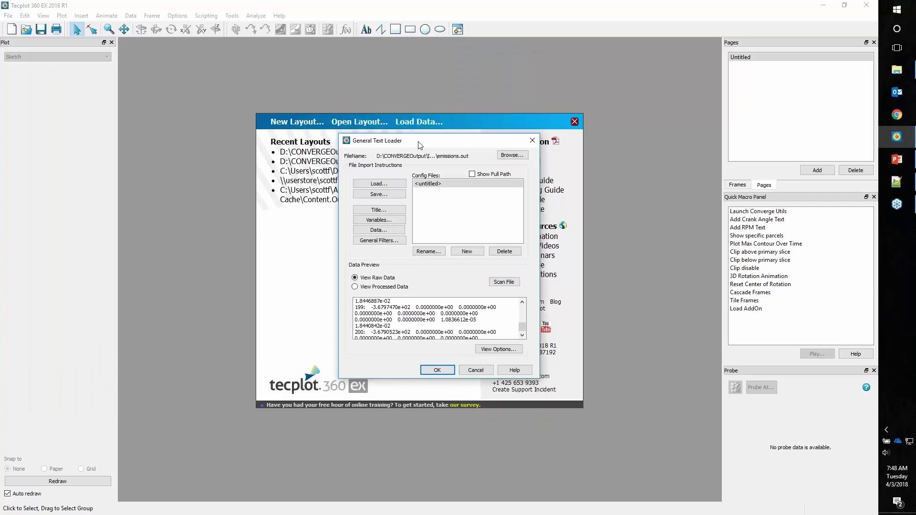
pyautogui.moveTo(420, 144); pyautogui.dragTo(401, 139)
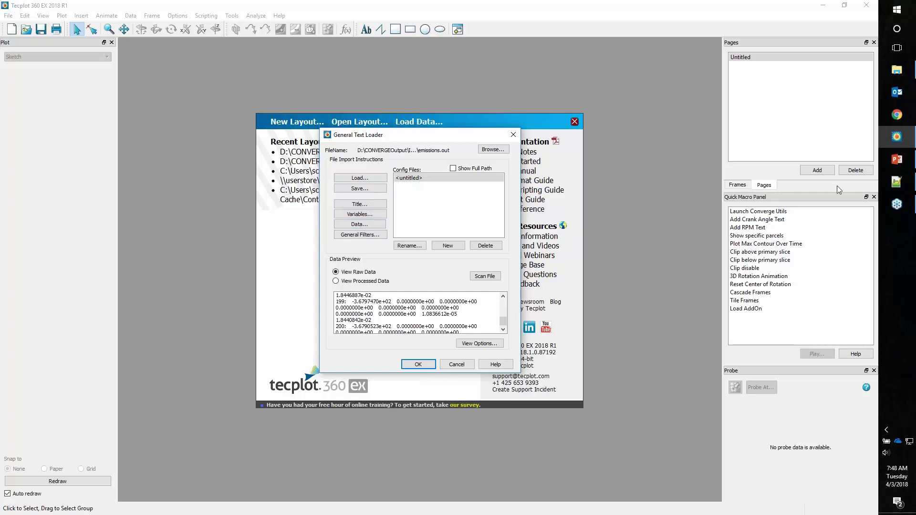
# Bring the emissions.out window forward in Notepad++ and reposition it to read the header.
pyautogui.moveTo(899, 187)
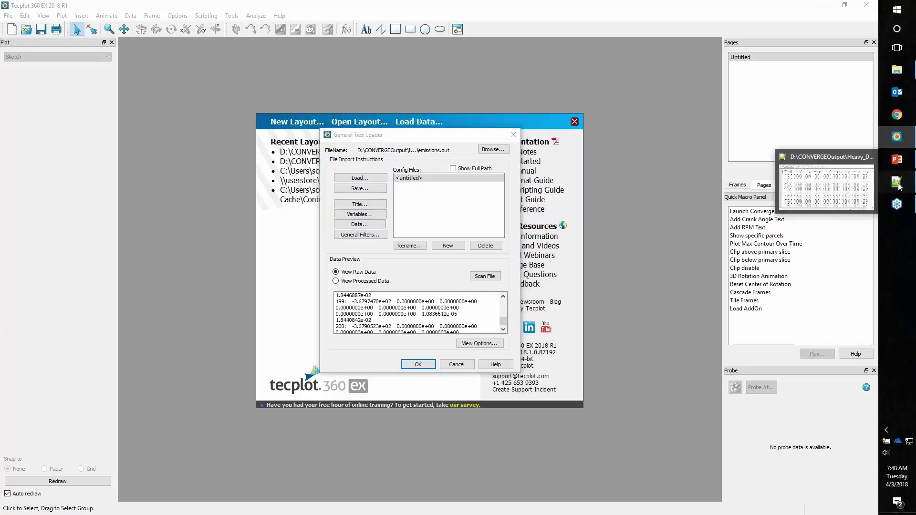
pyautogui.click(829, 186)
pyautogui.moveTo(420, 56); pyautogui.dragTo(434, 82)
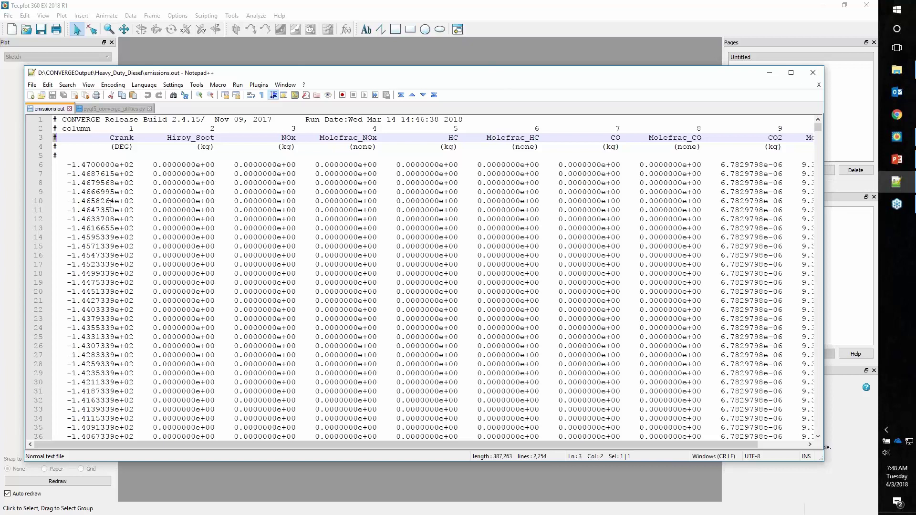
# Set variable names to line 3, data start to line 6, and ignore column 1.
pyautogui.click(770, 75)
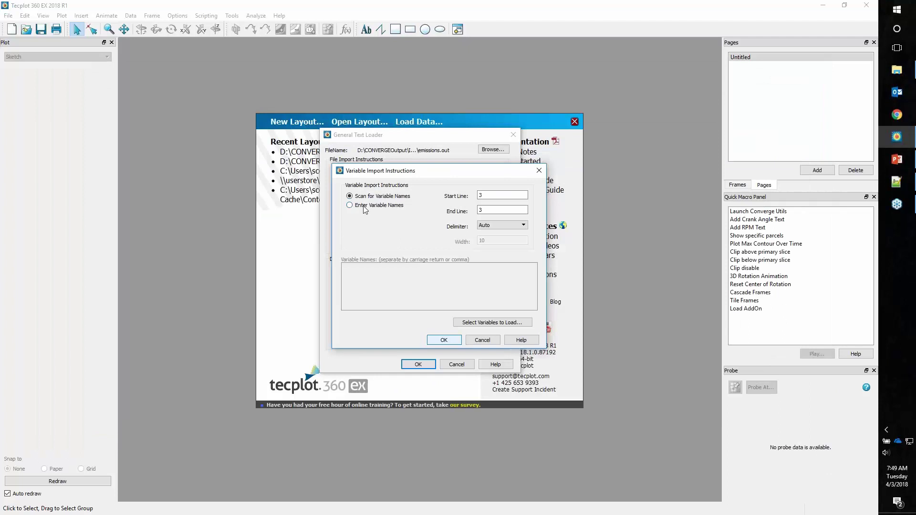
pyautogui.click(481, 192)
pyautogui.press('Tab')
pyautogui.click(445, 341)
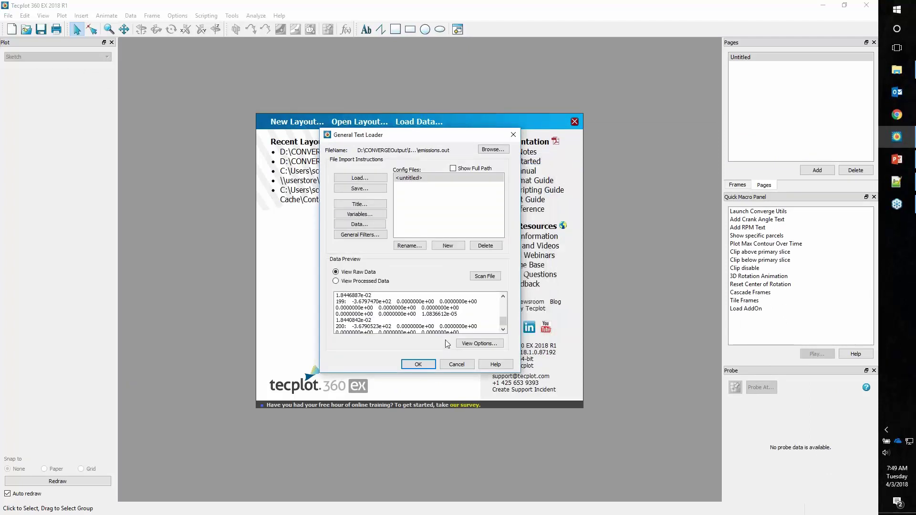
pyautogui.click(360, 224)
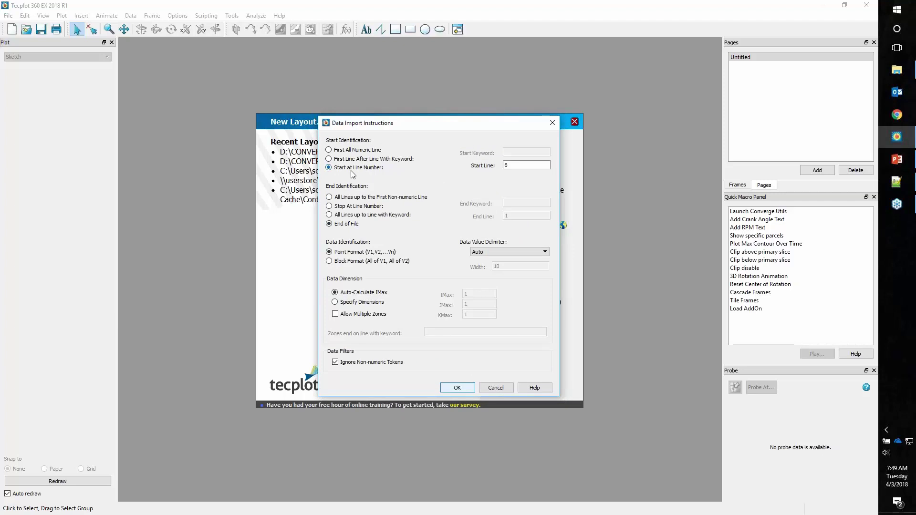
pyautogui.click(517, 164)
pyautogui.press('Return')
pyautogui.click(361, 234)
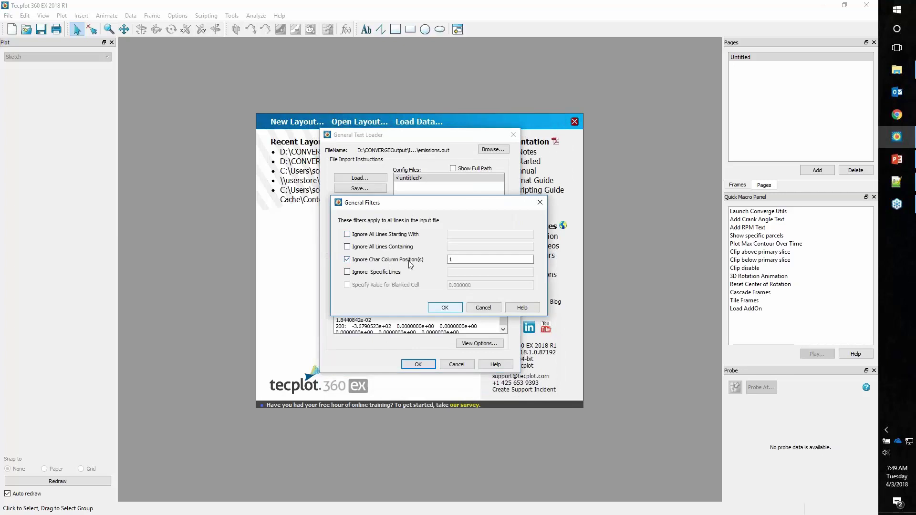
pyautogui.click(446, 308)
# Choose only Crank, NOx and CO as the variables to load.
pyautogui.click(364, 215)
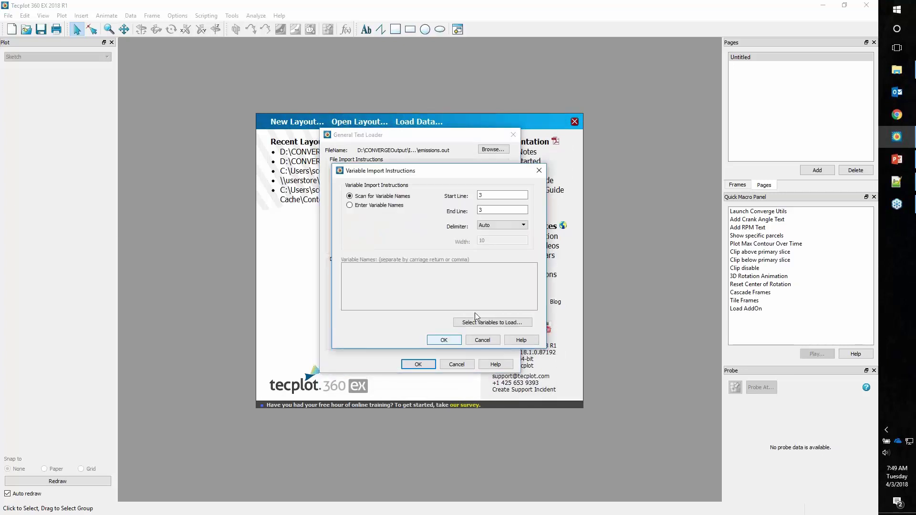
pyautogui.click(478, 323)
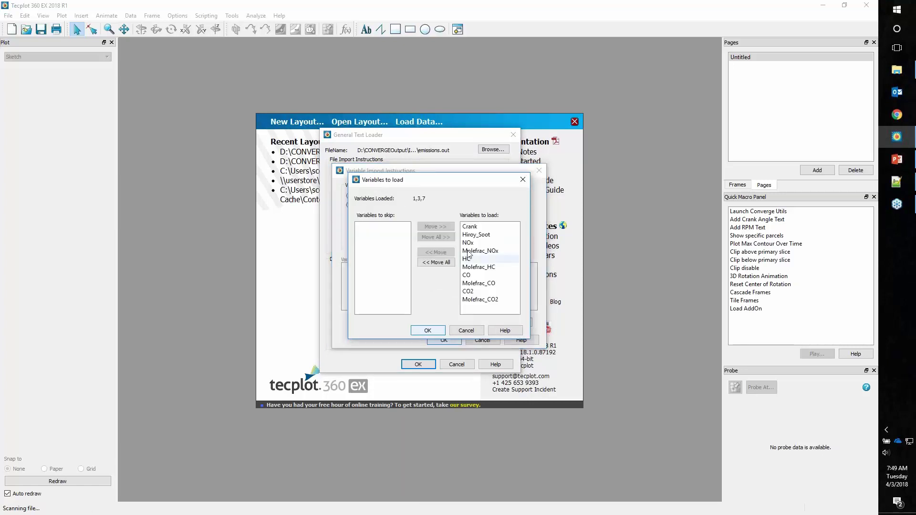
pyautogui.click(448, 263)
pyautogui.click(374, 227)
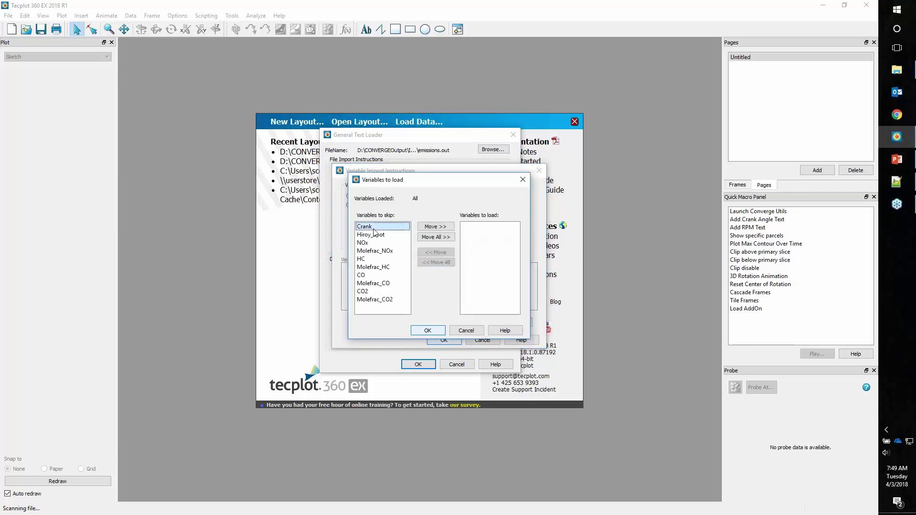
pyautogui.keyDown('ctrl'); pyautogui.click(374, 243); pyautogui.keyUp('ctrl')
pyautogui.keyDown('ctrl'); pyautogui.click(374, 276); pyautogui.keyUp('ctrl')
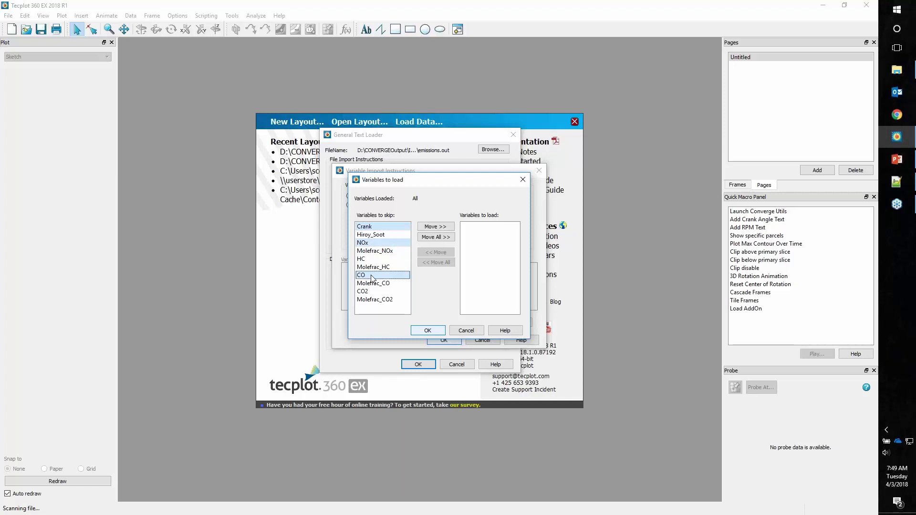
pyautogui.click(440, 227)
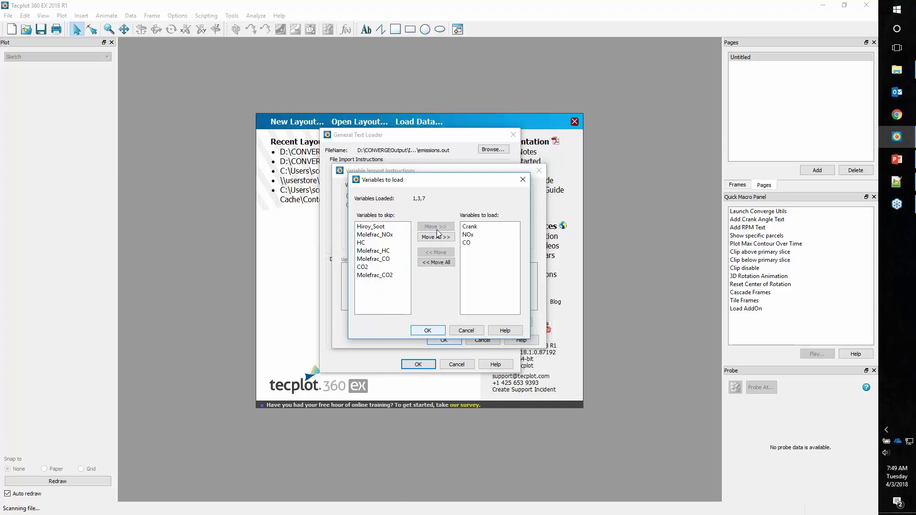
pyautogui.click(428, 331)
pyautogui.click(442, 340)
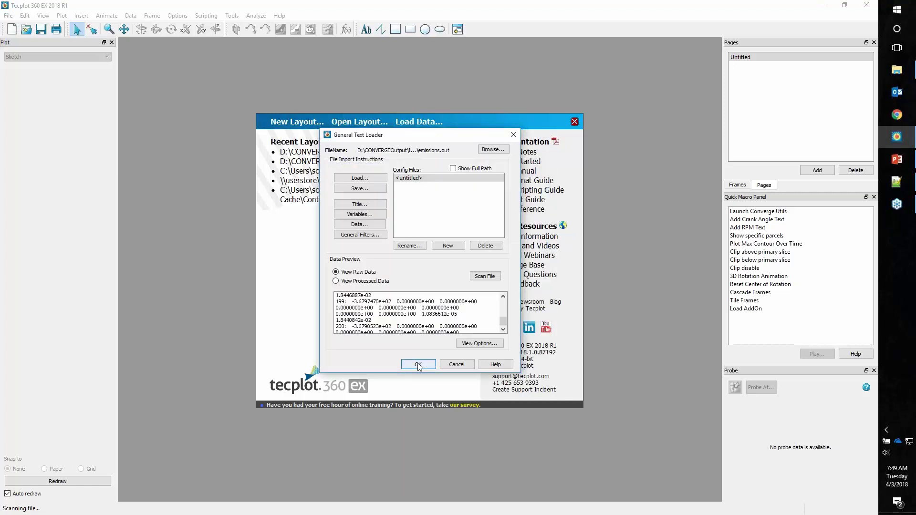
# Finish the import, turn on the CO map, and fit the axes to both curves.
pyautogui.click(419, 364)
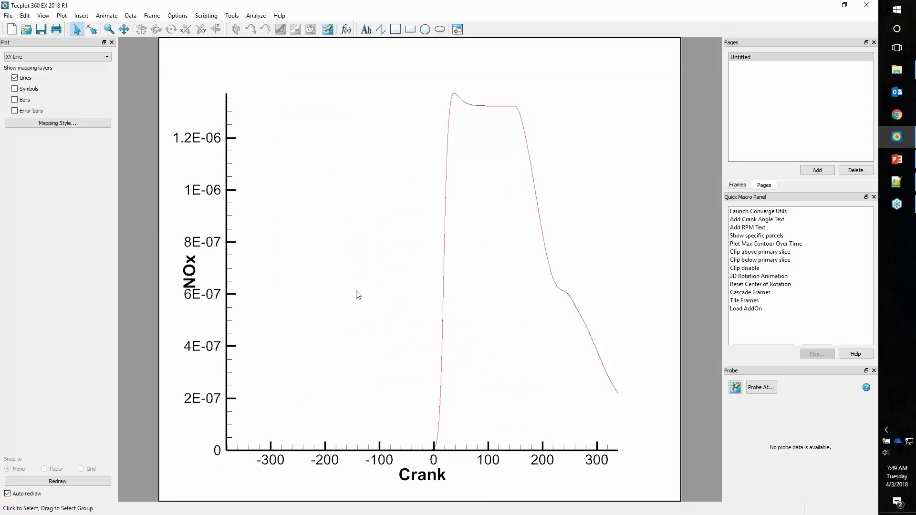
pyautogui.click(87, 126)
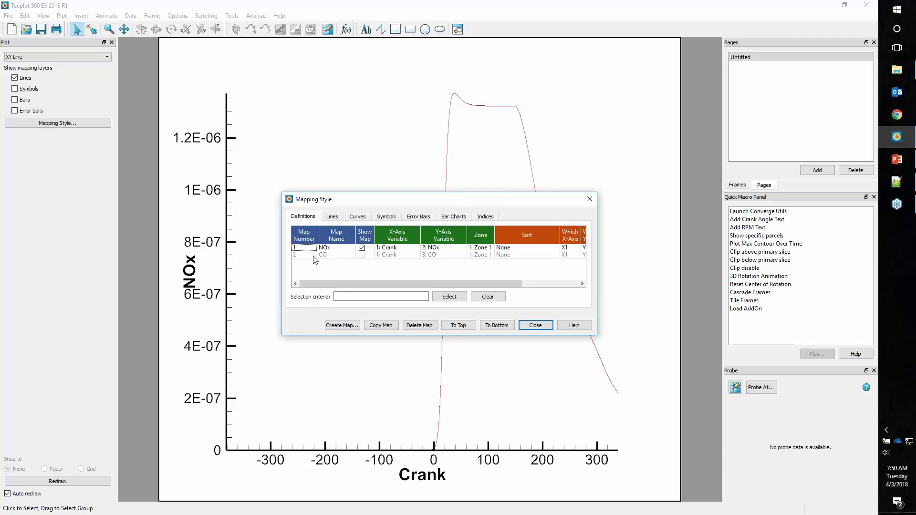
pyautogui.click(362, 256)
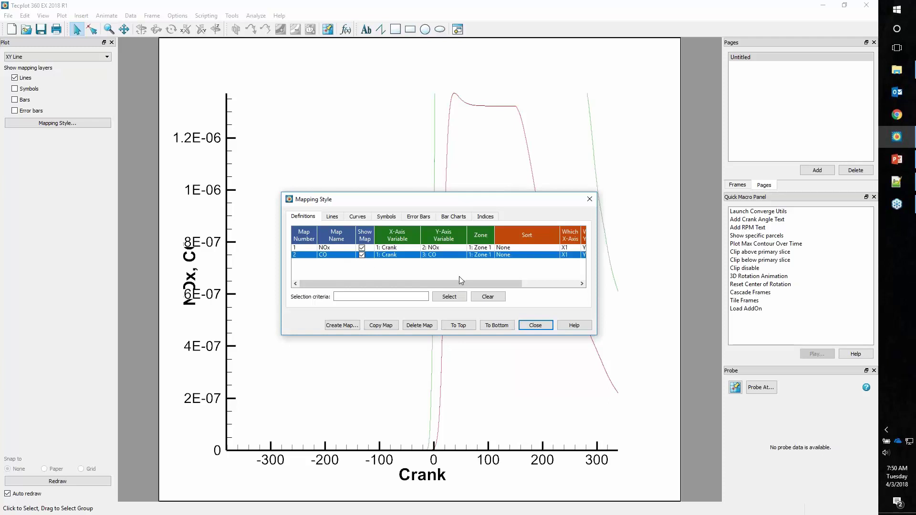
pyautogui.moveTo(463, 208); pyautogui.dragTo(310, 225)
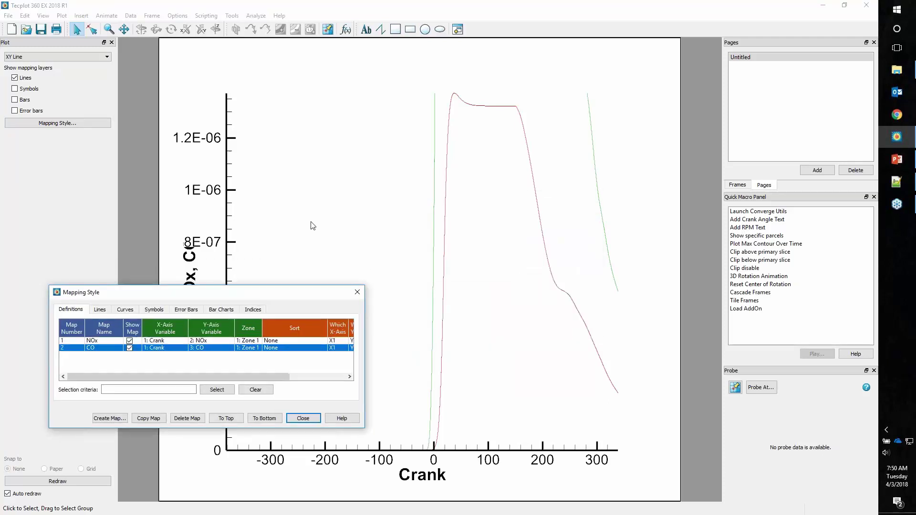
pyautogui.click(315, 218)
pyautogui.hotkey('ctrl', 'f')
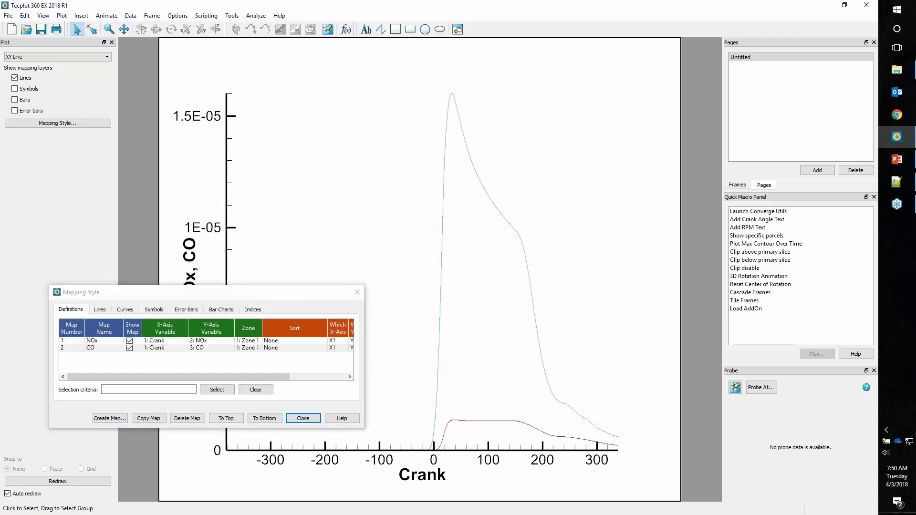
pyautogui.click(43, 15)
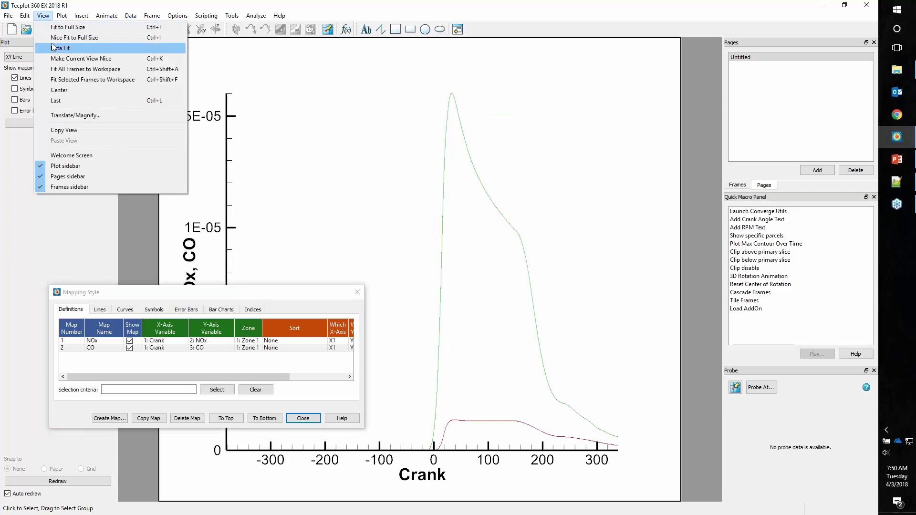
pyautogui.click(61, 29)
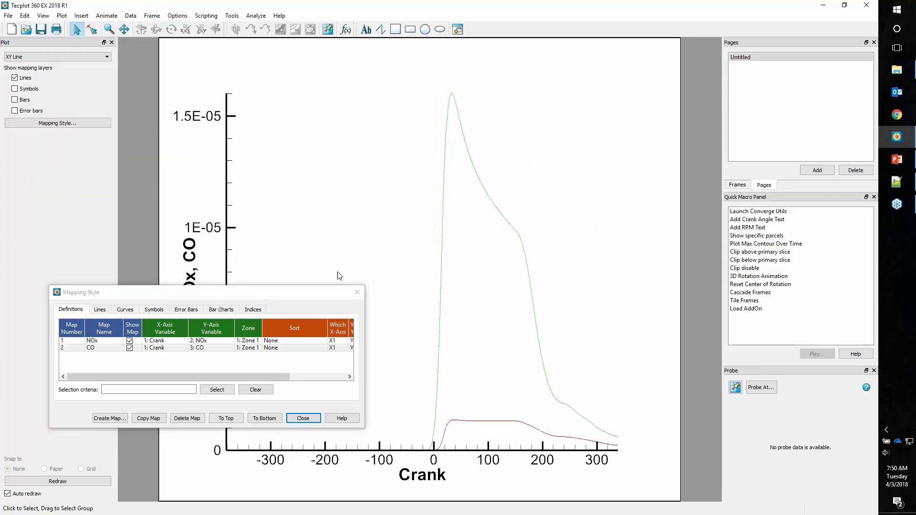
pyautogui.click(303, 419)
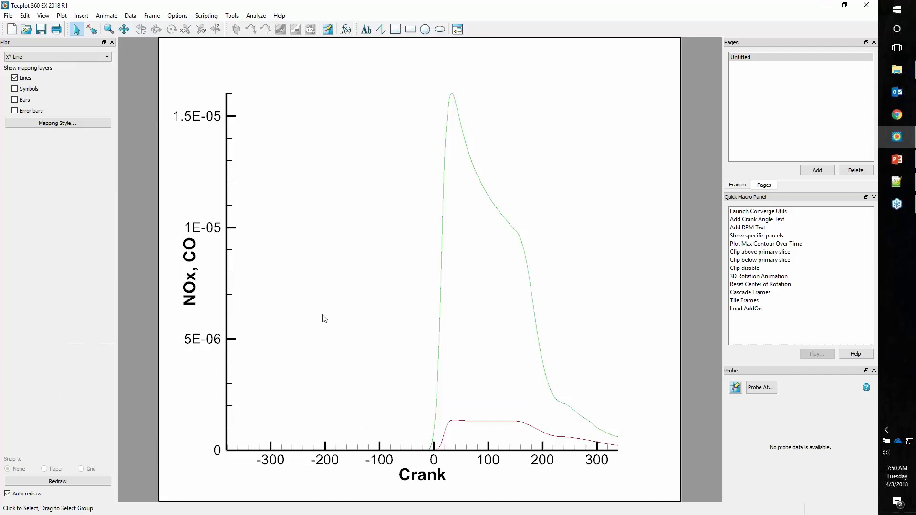
# Load emissions.out from ICE_GDI_Run2, appending it to the active frame.
pyautogui.click(8, 15)
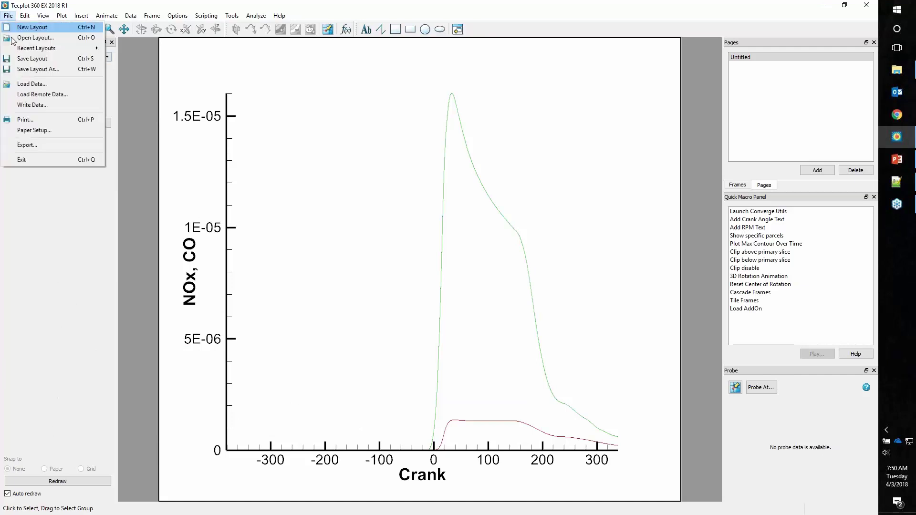
pyautogui.click(31, 84)
pyautogui.click(192, 75)
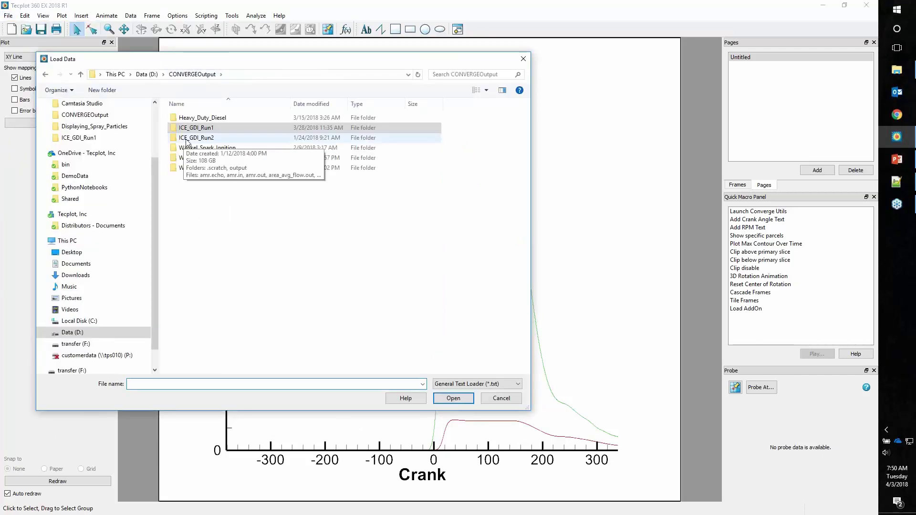
pyautogui.doubleClick(187, 138)
pyautogui.click(270, 384)
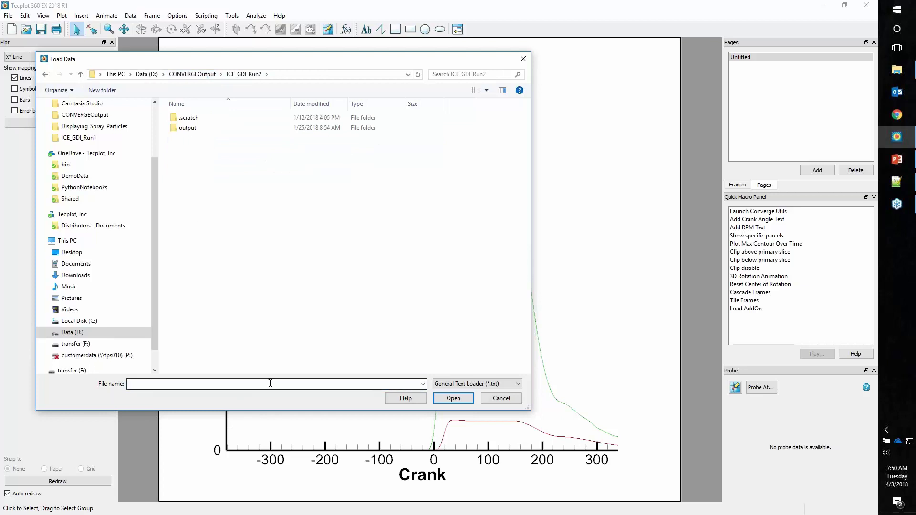
pyautogui.write('emiss')
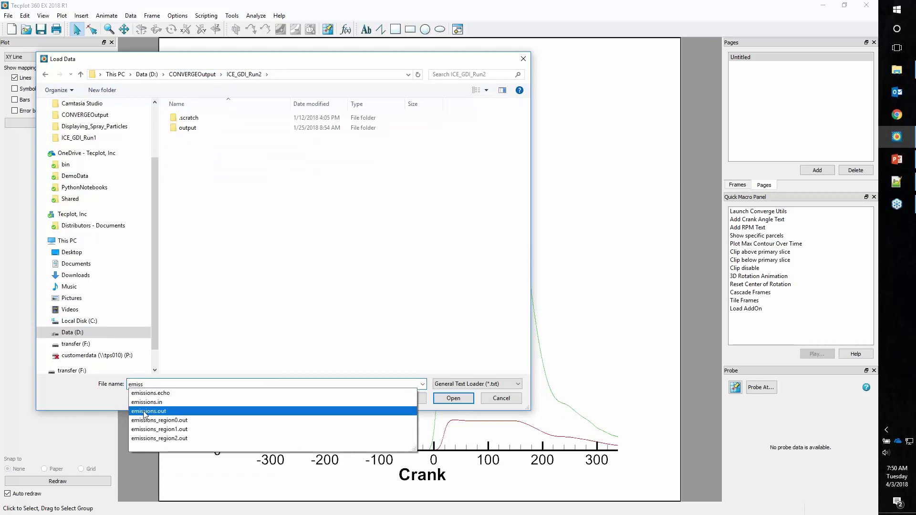
pyautogui.click(289, 412)
pyautogui.click(451, 399)
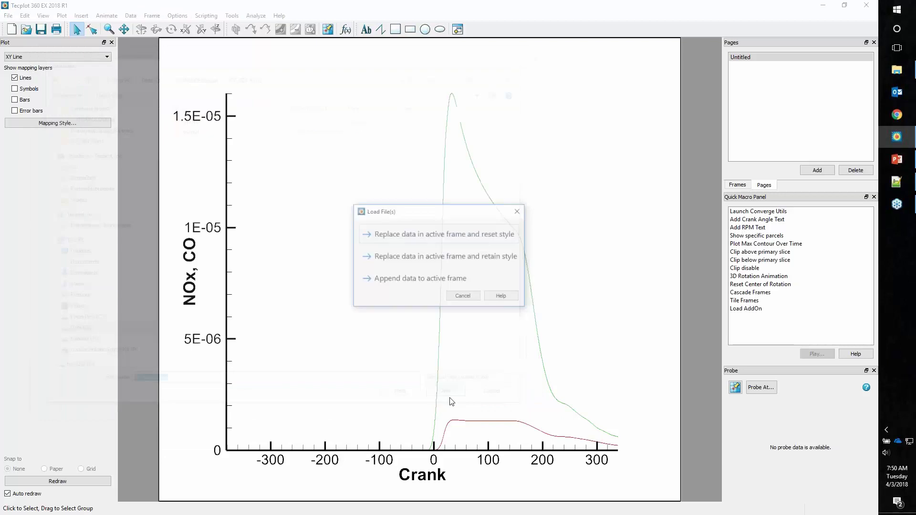
pyautogui.click(404, 282)
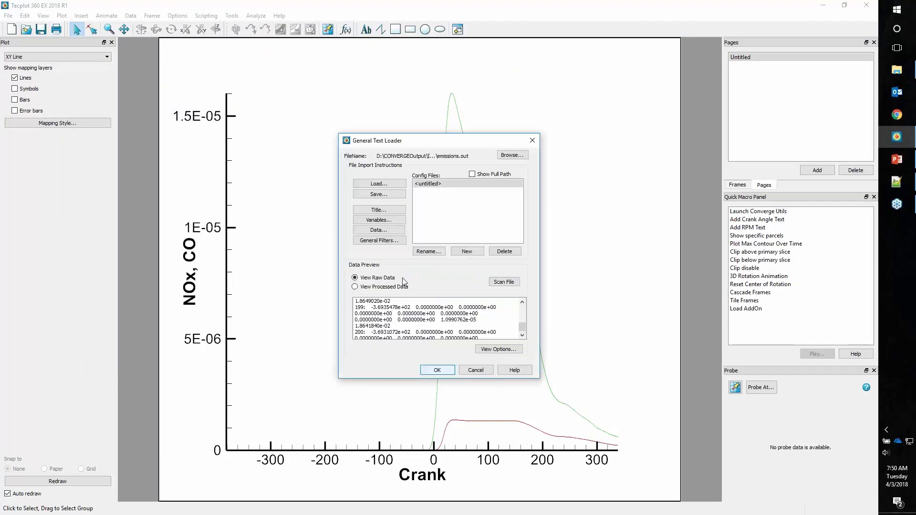
# Load only the Crank, NOx and CO variables from the Run2 file.
pyautogui.click(387, 222)
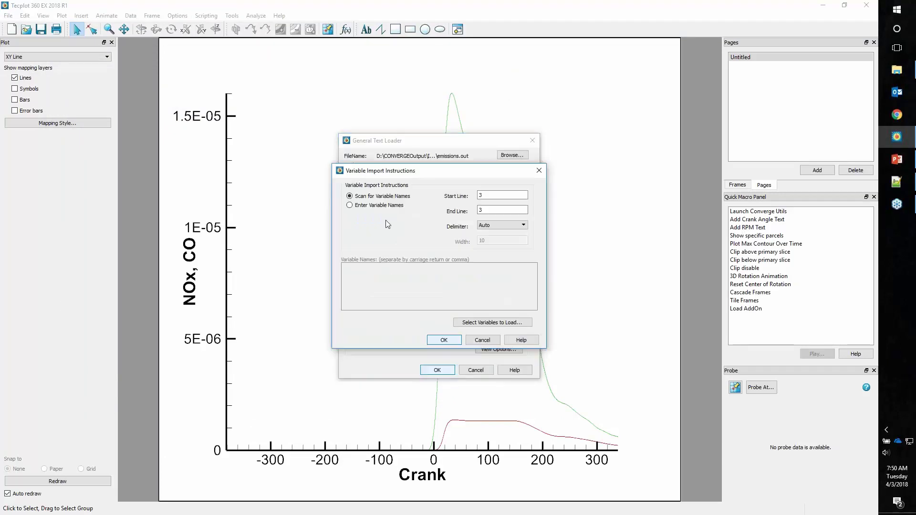
pyautogui.click(440, 341)
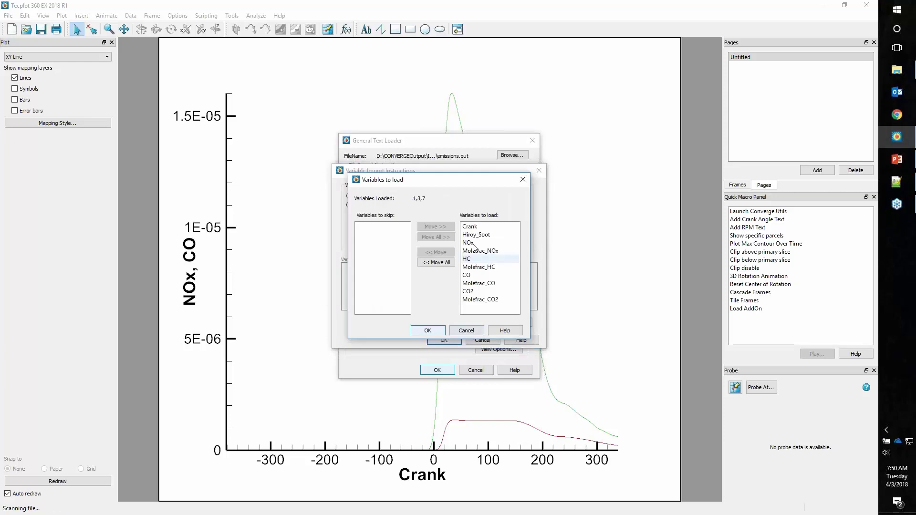
pyautogui.click(436, 262)
pyautogui.click(371, 228)
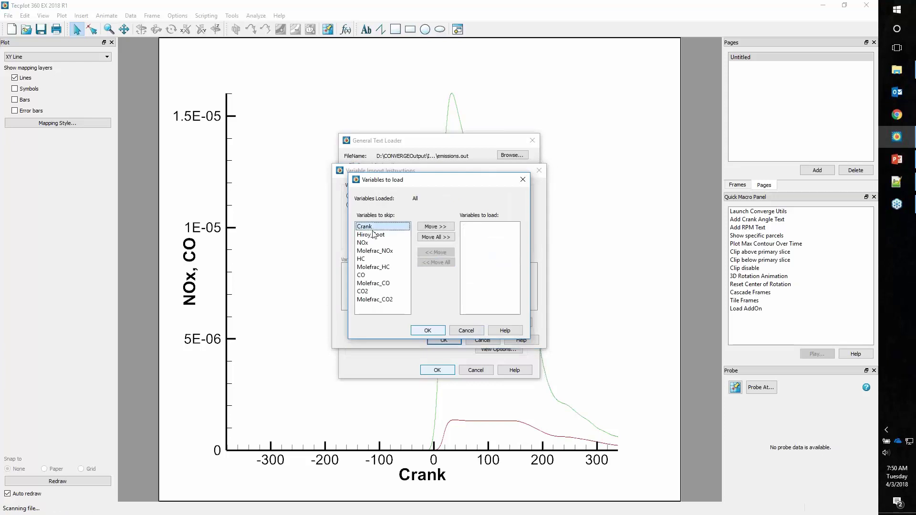
pyautogui.keyDown('ctrl'); pyautogui.click(367, 243); pyautogui.keyUp('ctrl')
pyautogui.keyDown('ctrl'); pyautogui.click(368, 276); pyautogui.keyUp('ctrl')
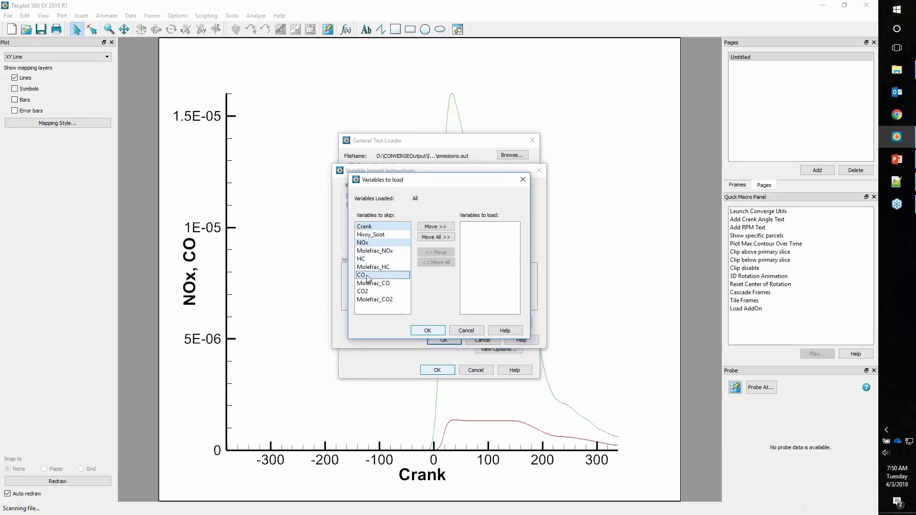
pyautogui.click(436, 227)
pyautogui.click(428, 330)
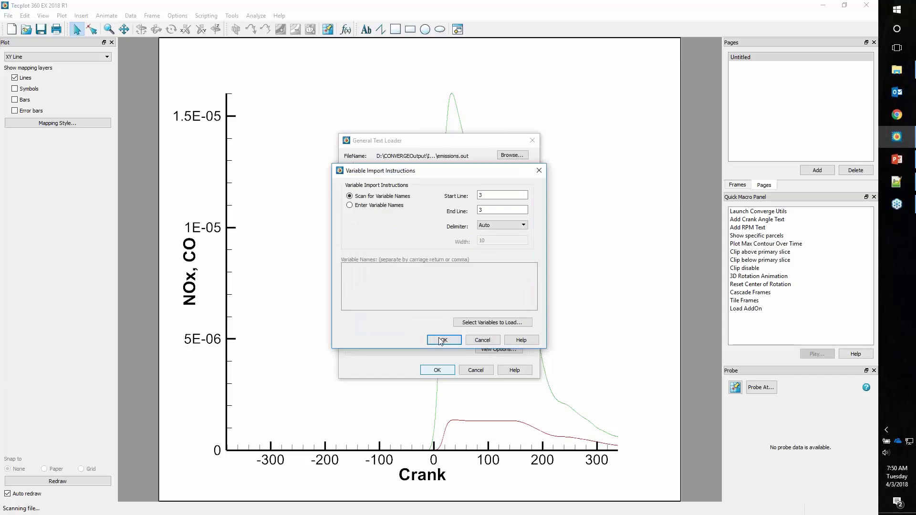
pyautogui.click(444, 340)
pyautogui.click(437, 369)
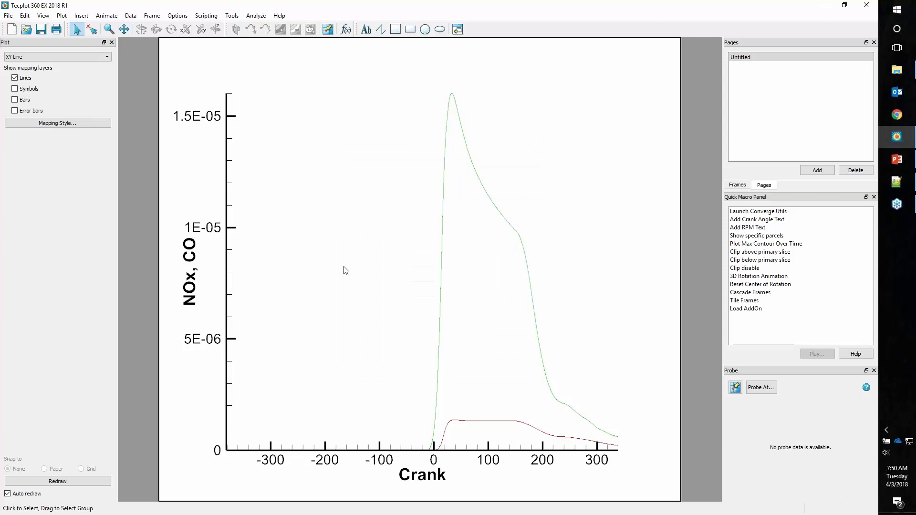
# In Data Set Info, rename the first zone Run1 and the second Run2.
pyautogui.click(131, 19)
pyautogui.click(166, 99)
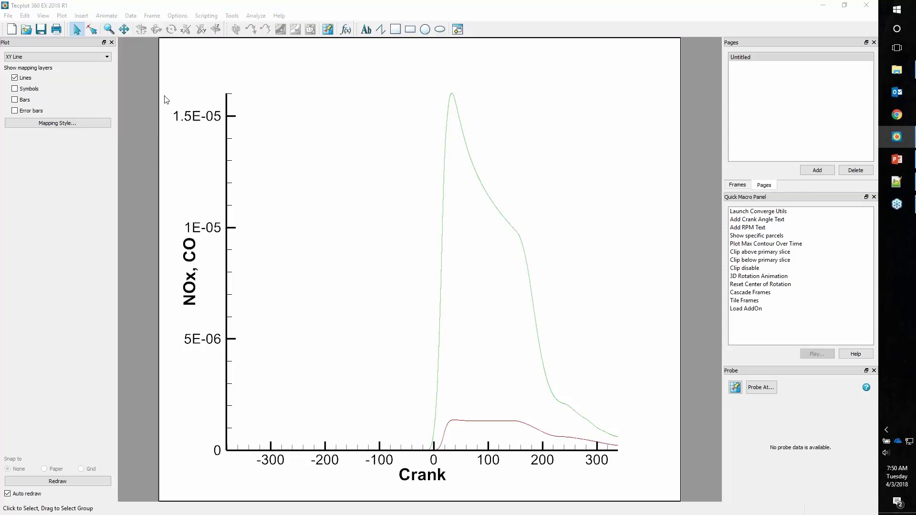
pyautogui.moveTo(419, 125); pyautogui.dragTo(297, 100)
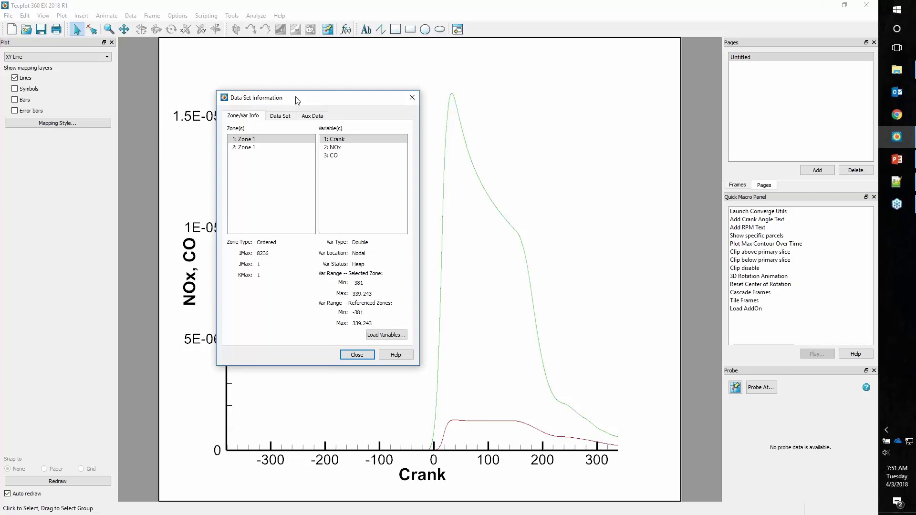
pyautogui.doubleClick(259, 140)
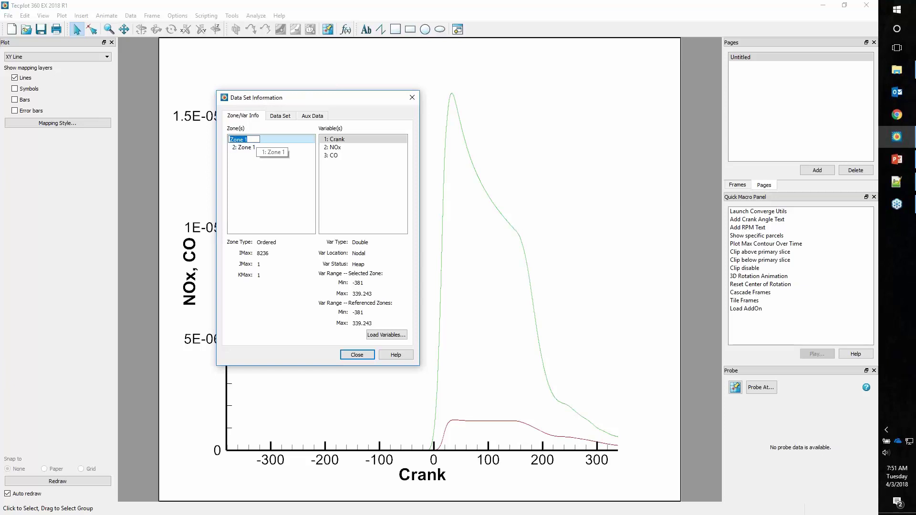
pyautogui.write('Run1')
pyautogui.press('Return')
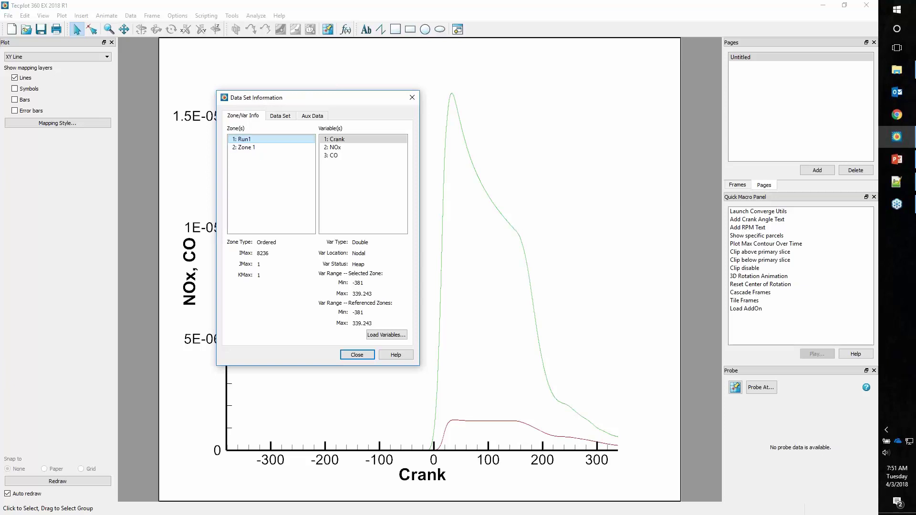
pyautogui.doubleClick(254, 148)
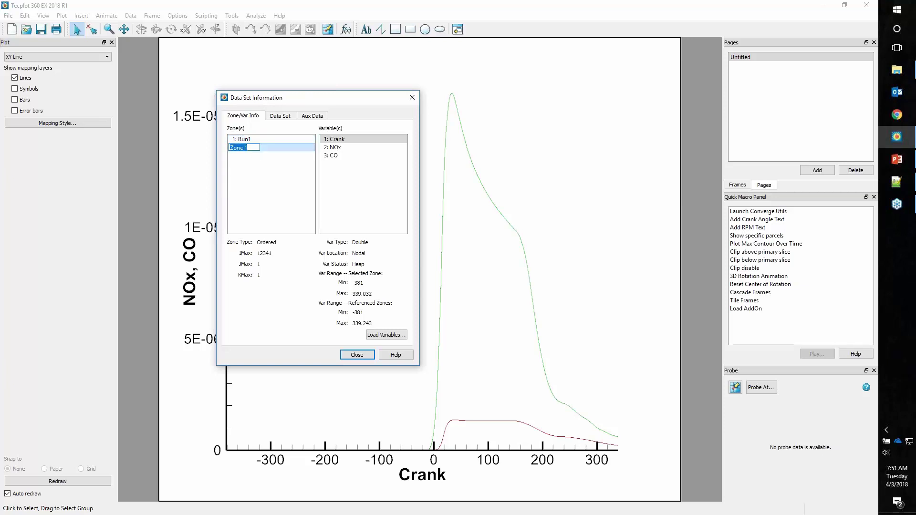
pyautogui.write('Run2')
pyautogui.press('Return')
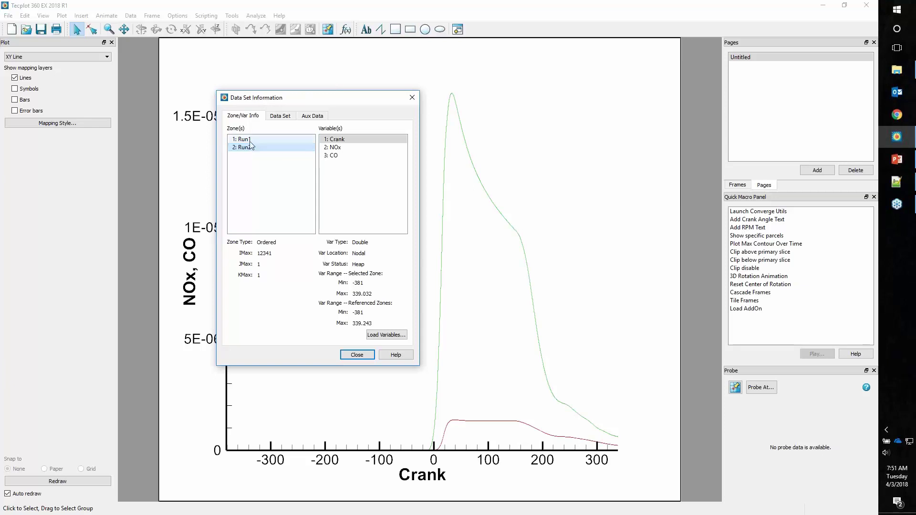
pyautogui.click(275, 138)
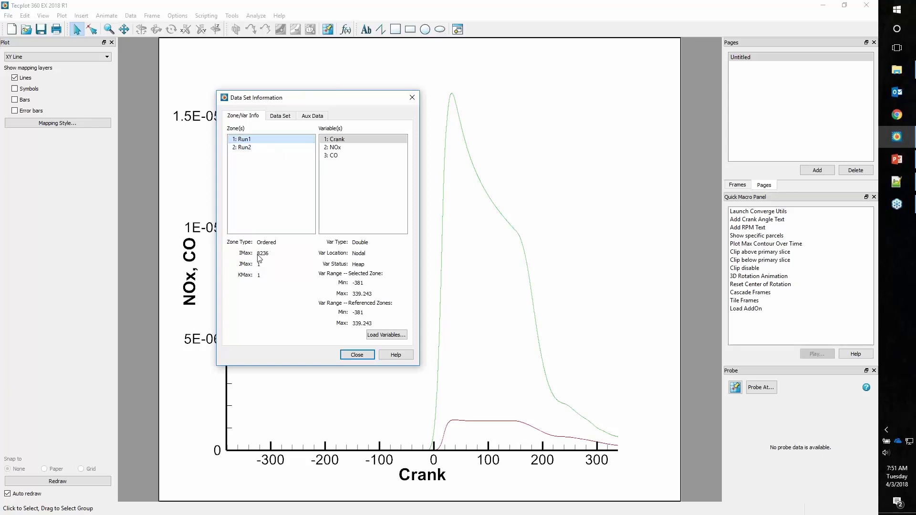
pyautogui.click(276, 149)
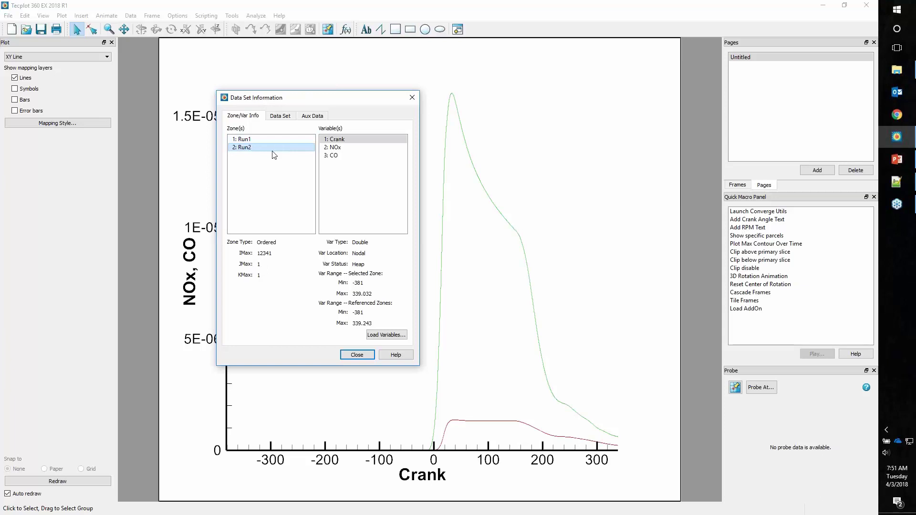
# Copy the NOx and CO maps, assign the copies to zone 2: Run2, and show them.
pyautogui.click(370, 355)
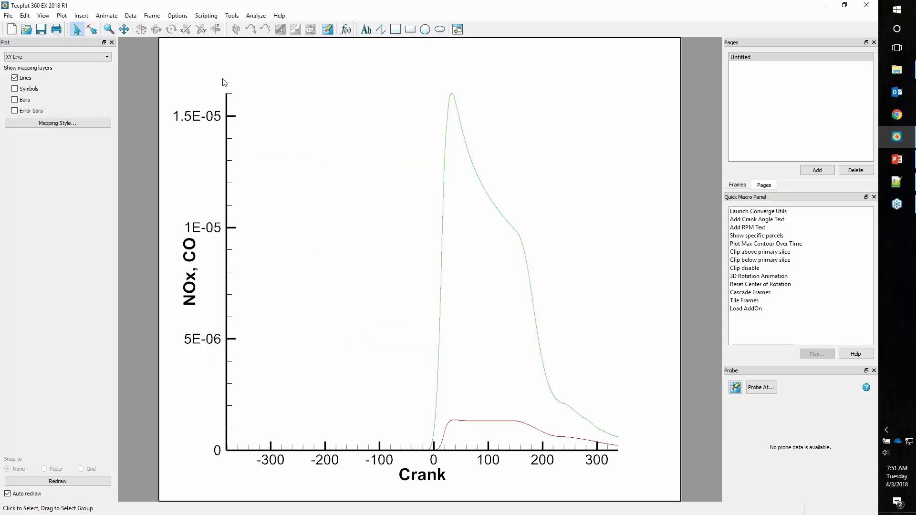
pyautogui.click(73, 123)
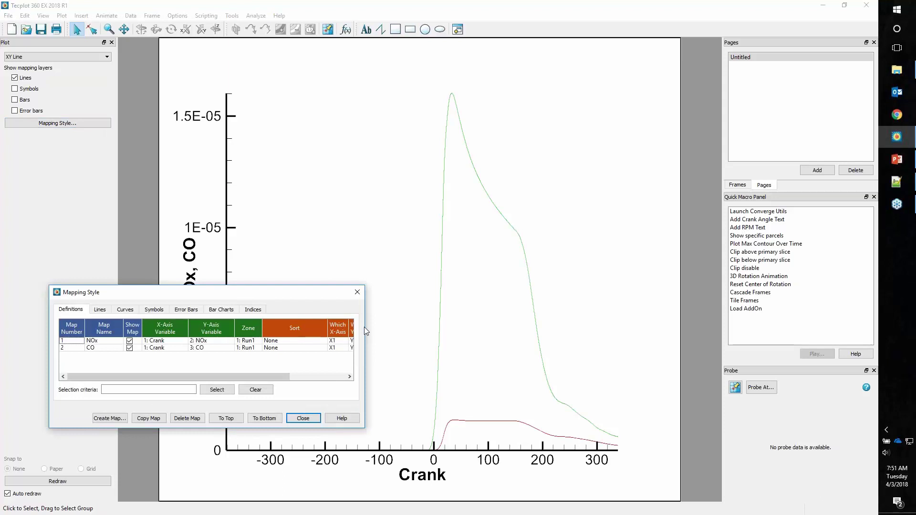
pyautogui.moveTo(364, 328); pyautogui.dragTo(418, 327)
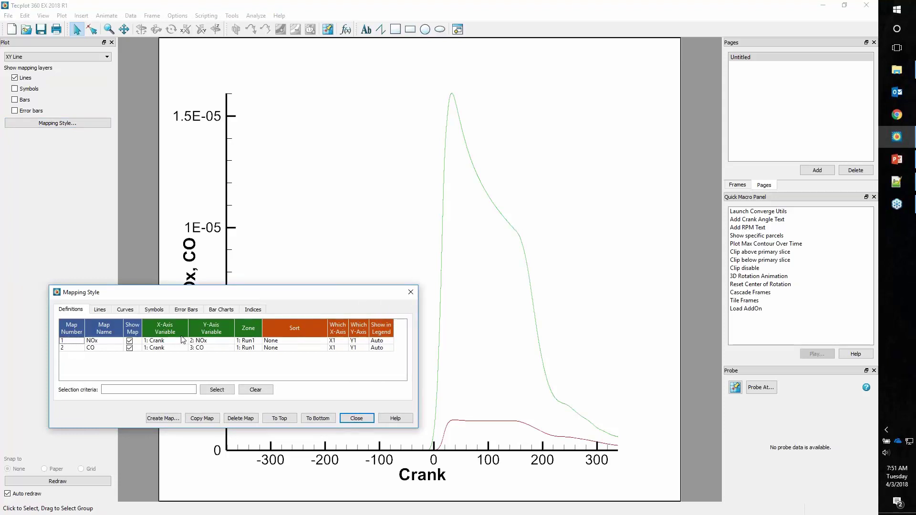
pyautogui.moveTo(182, 341); pyautogui.dragTo(180, 356)
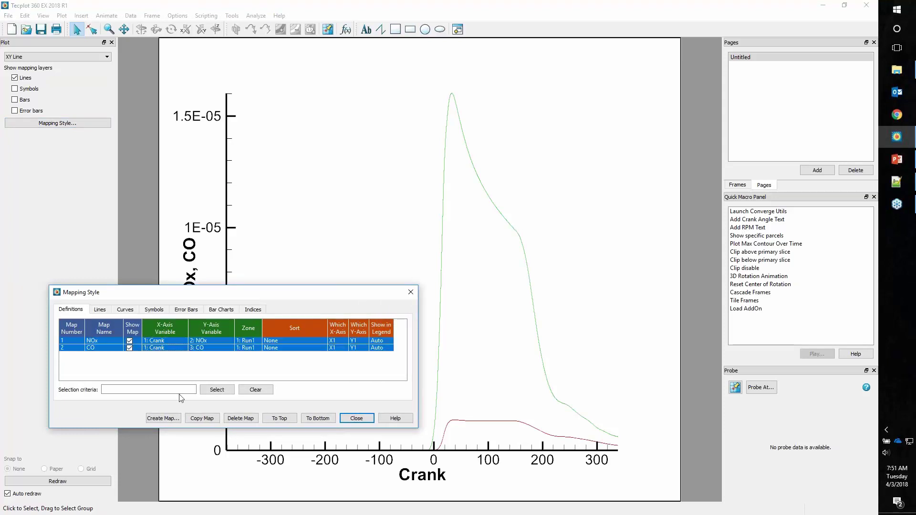
pyautogui.click(200, 419)
pyautogui.moveTo(178, 356); pyautogui.dragTo(244, 359)
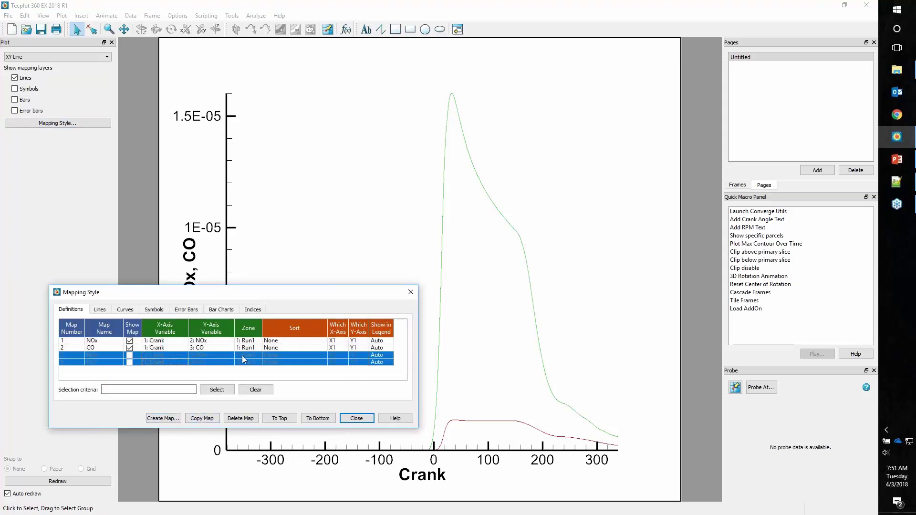
pyautogui.click(248, 362)
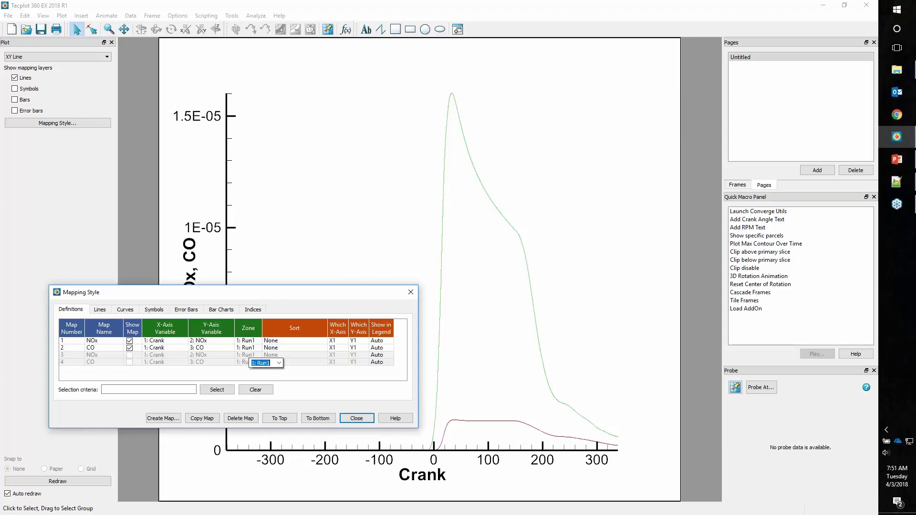
pyautogui.click(279, 363)
pyautogui.click(267, 381)
pyautogui.click(129, 355)
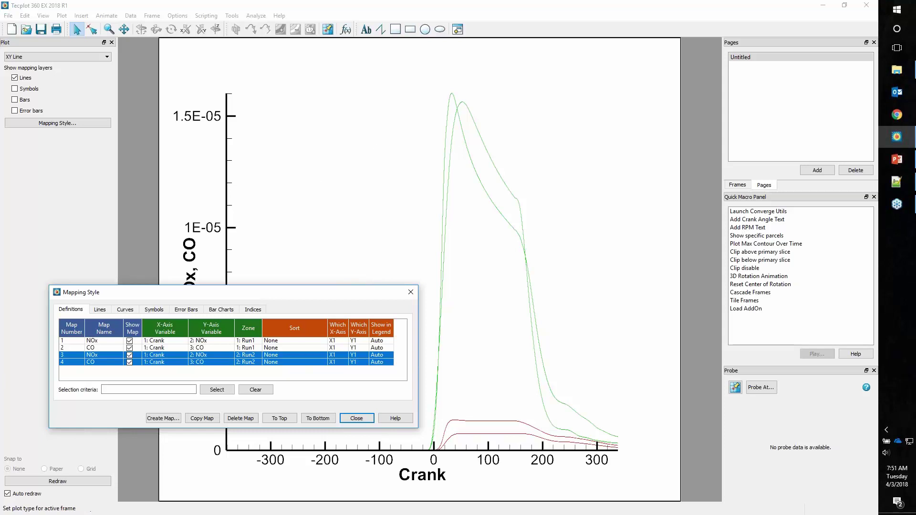
# Turn on the line legend and place it at the plot's top right.
pyautogui.click(61, 16)
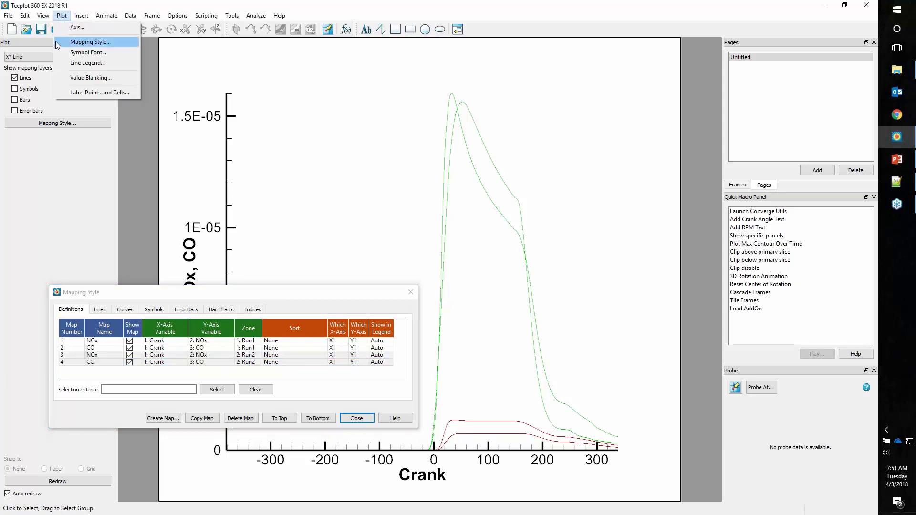
pyautogui.click(84, 63)
pyautogui.click(366, 166)
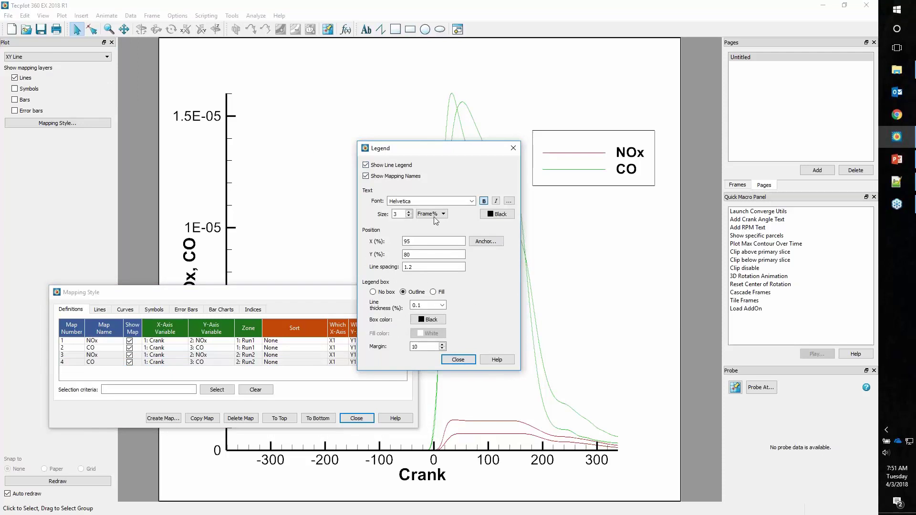
pyautogui.moveTo(546, 130); pyautogui.dragTo(541, 62)
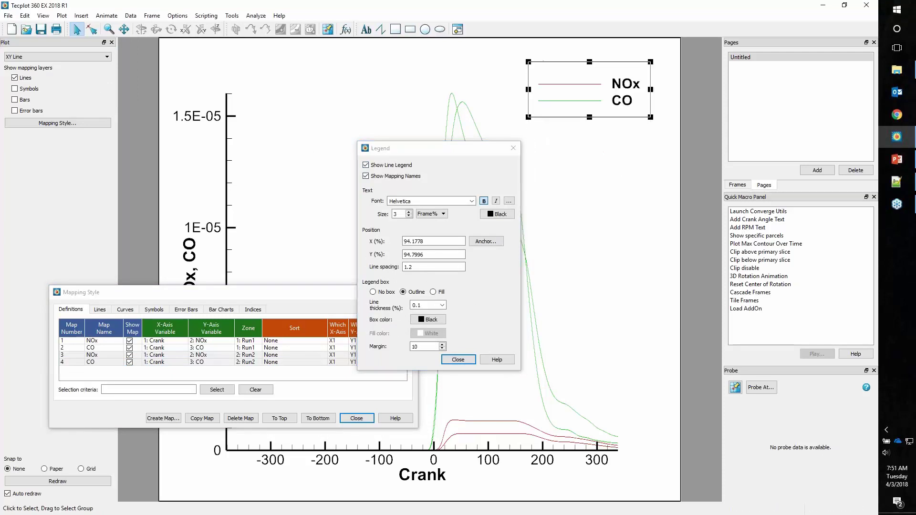
pyautogui.click(459, 359)
# Name all four maps &DV& - &ZN& so they read variable and zone.
pyautogui.moveTo(105, 342); pyautogui.dragTo(109, 363)
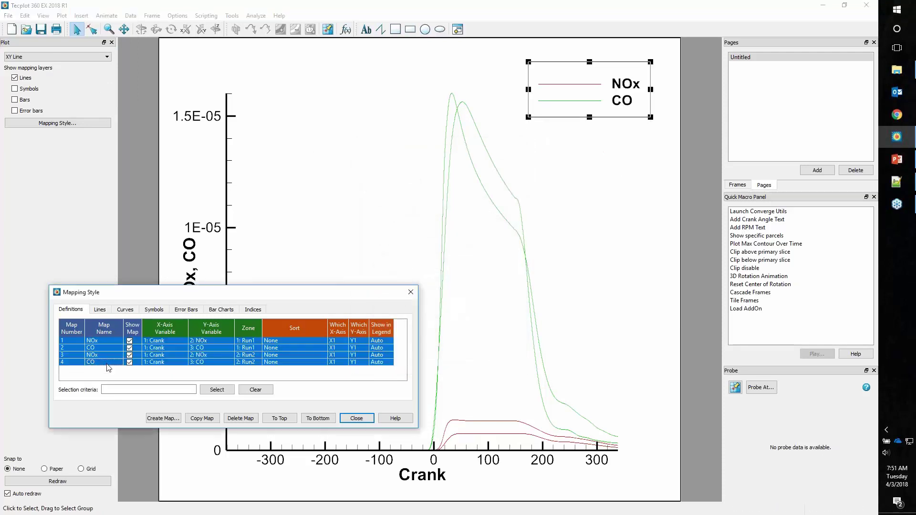
pyautogui.click(109, 363)
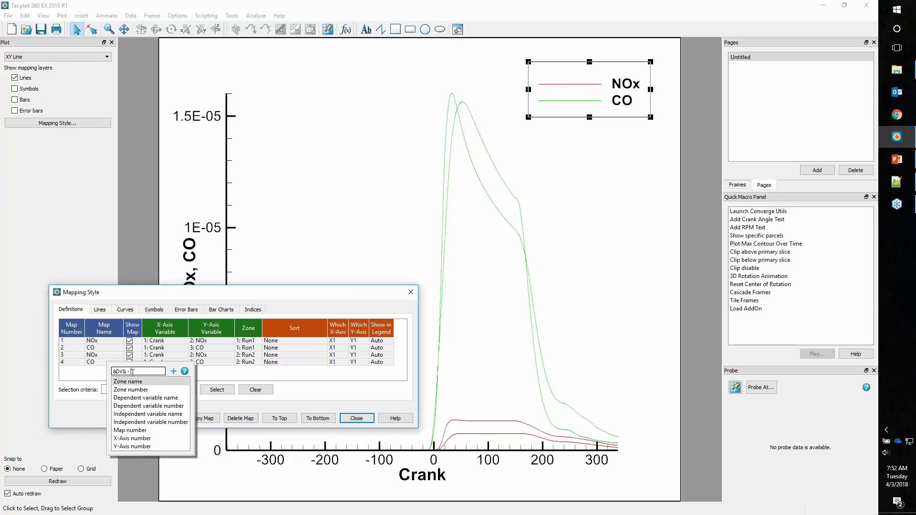
pyautogui.write('-')
pyautogui.click(136, 381)
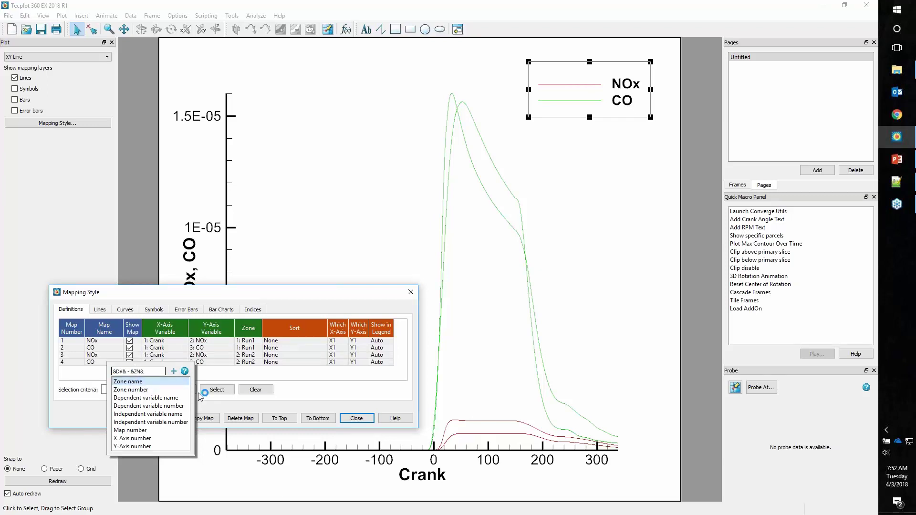
pyautogui.press('Return')
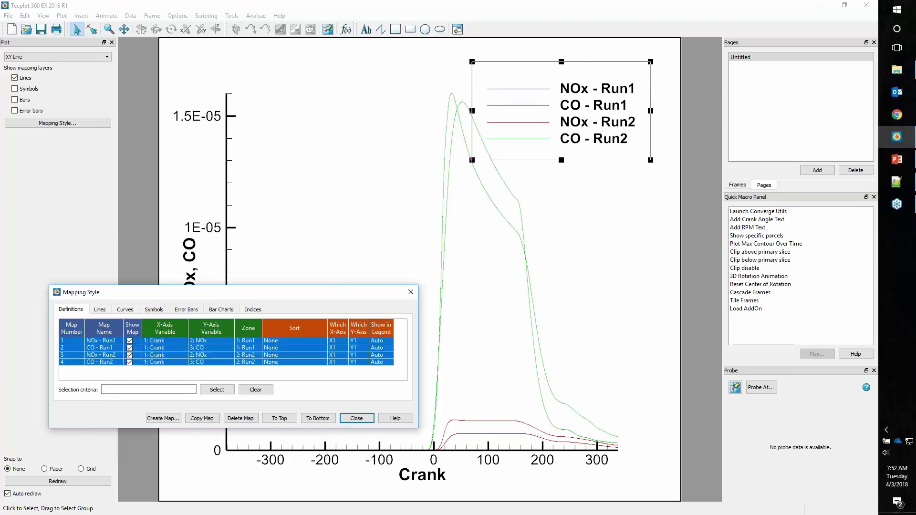
# Give Run1 maps upright delta symbols and Run2 maps inverted triangles, and show symbols.
pyautogui.click(154, 309)
pyautogui.moveTo(174, 340); pyautogui.dragTo(194, 366)
pyautogui.click(186, 349)
pyautogui.click(192, 355)
pyautogui.click(195, 366)
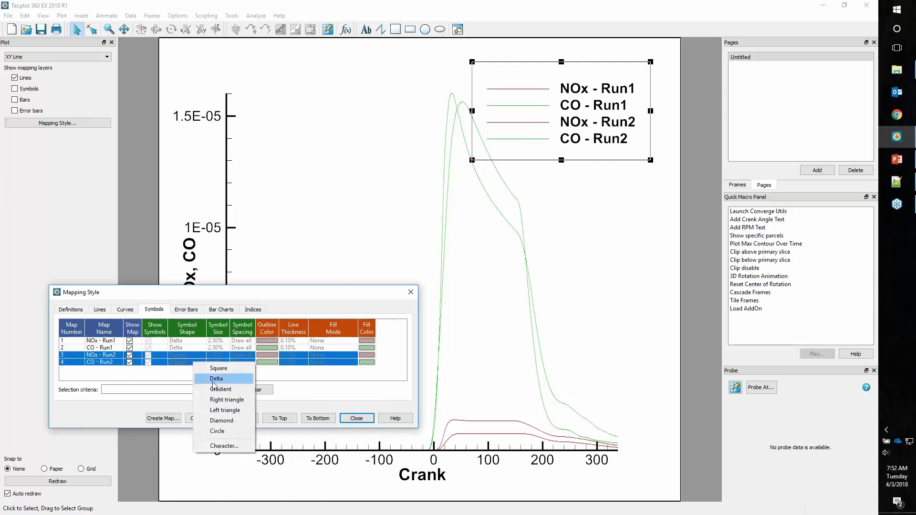
pyautogui.click(209, 385)
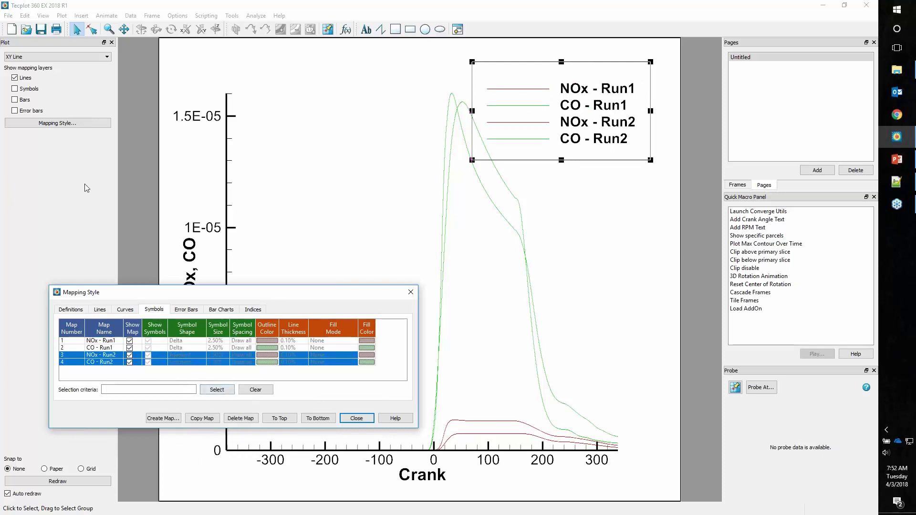
pyautogui.click(35, 89)
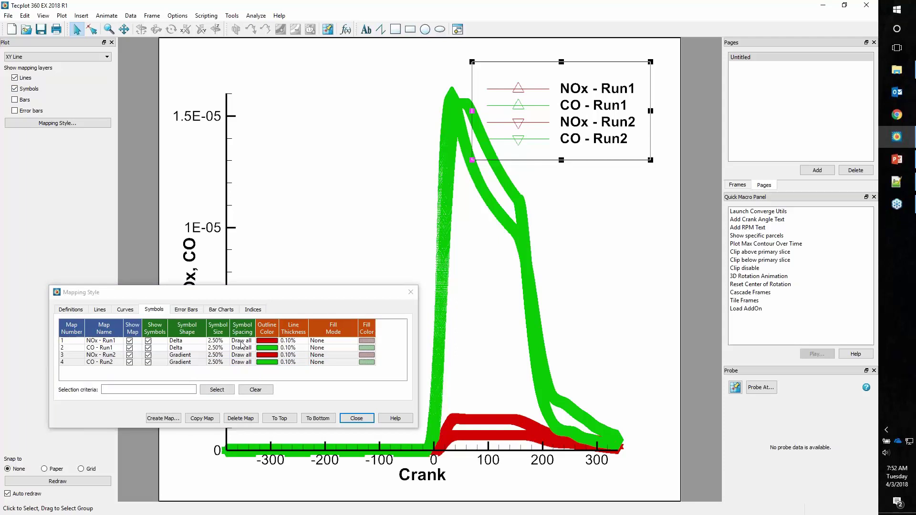
# Set all symbols to spacing distance 3, size 1.00, and fill with line colour.
pyautogui.moveTo(242, 344); pyautogui.dragTo(244, 370)
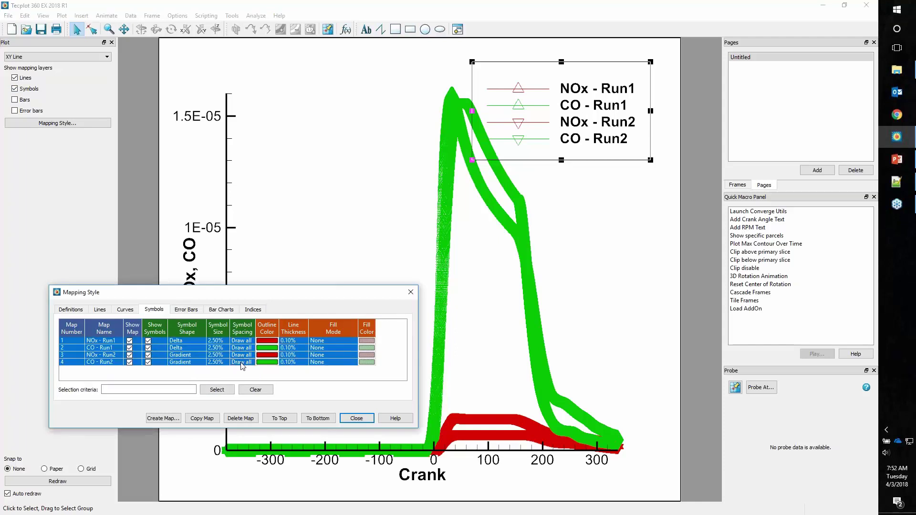
pyautogui.click(242, 366)
pyautogui.click(269, 441)
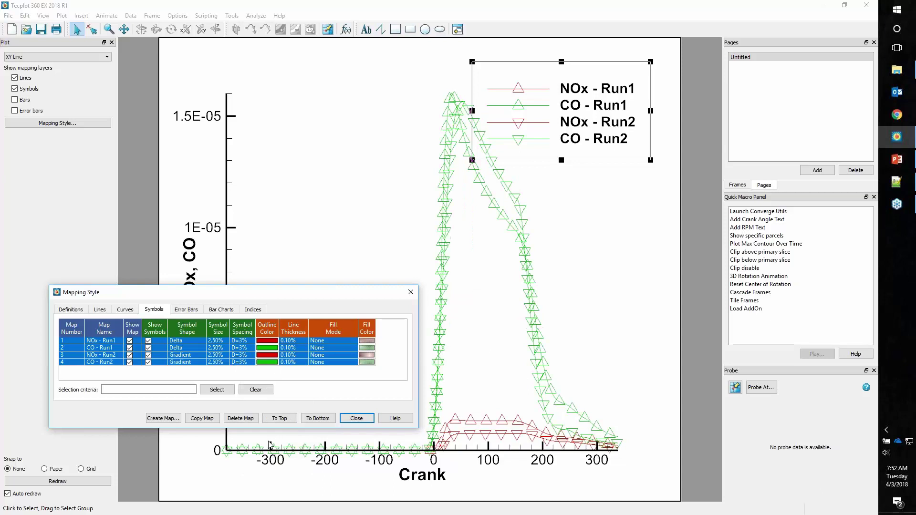
pyautogui.click(218, 345)
pyautogui.click(237, 358)
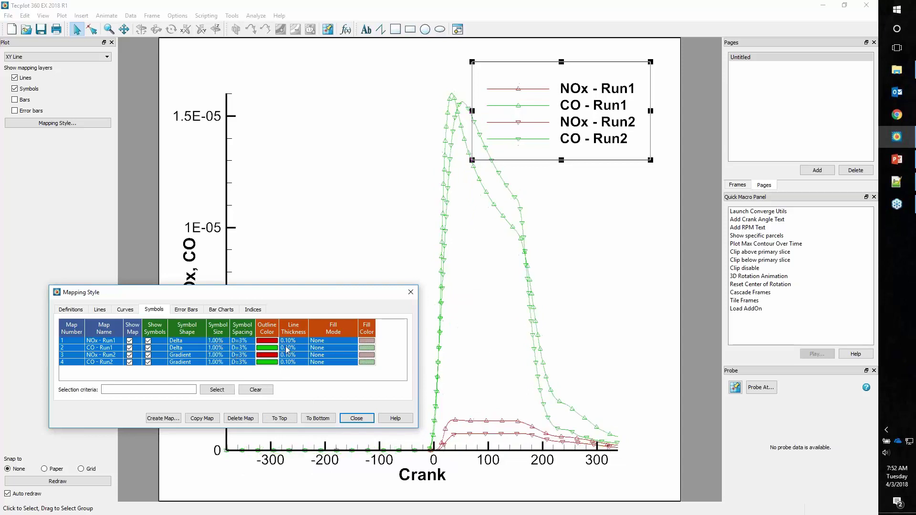
pyautogui.click(318, 343)
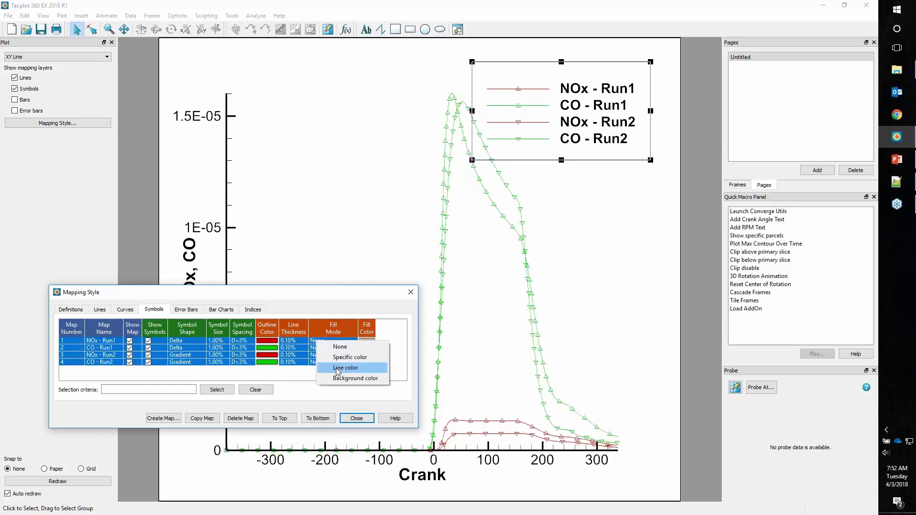
pyautogui.click(336, 368)
pyautogui.click(356, 418)
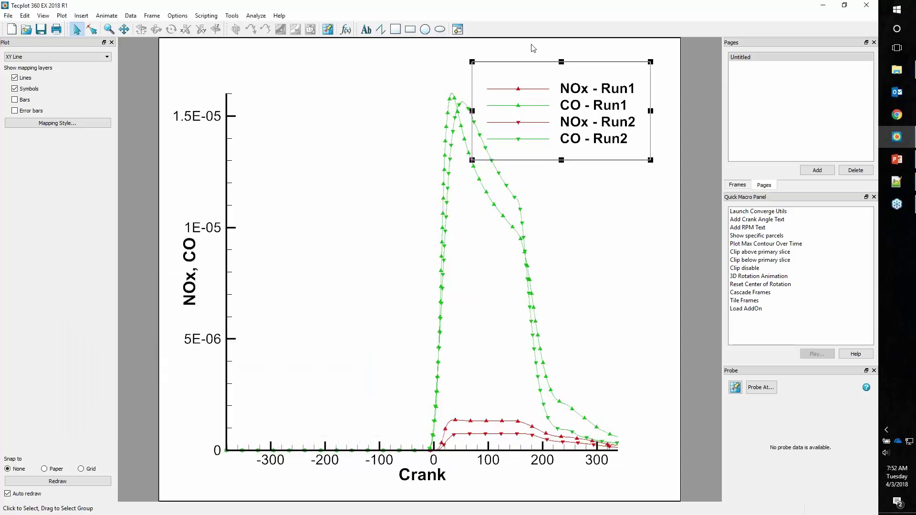
# Drag the line legend from the upper right to the plot's upper-left corner.
pyautogui.doubleClick(528, 62)
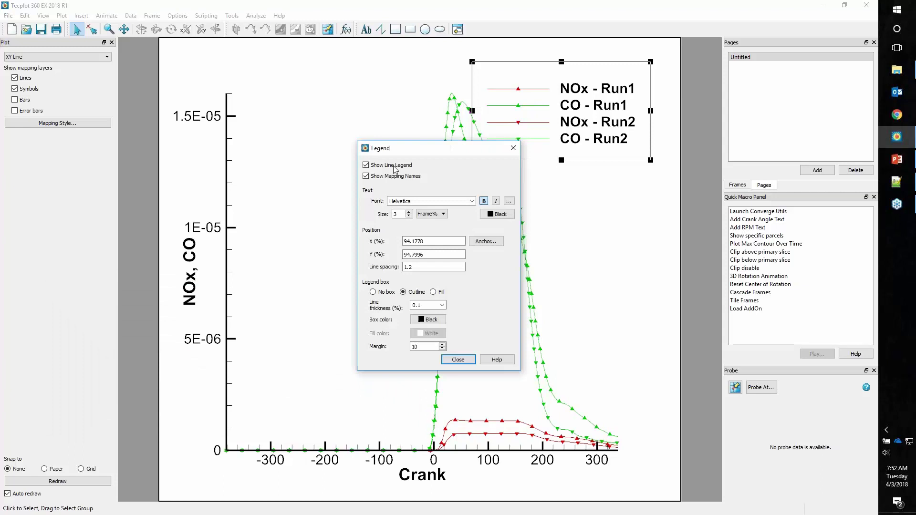
pyautogui.click(458, 360)
pyautogui.moveTo(488, 63); pyautogui.dragTo(259, 53)
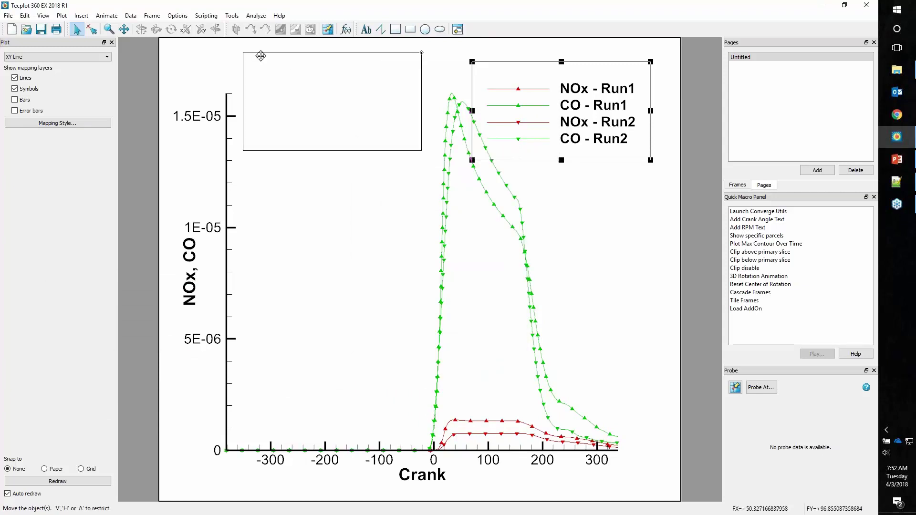
pyautogui.click(541, 73)
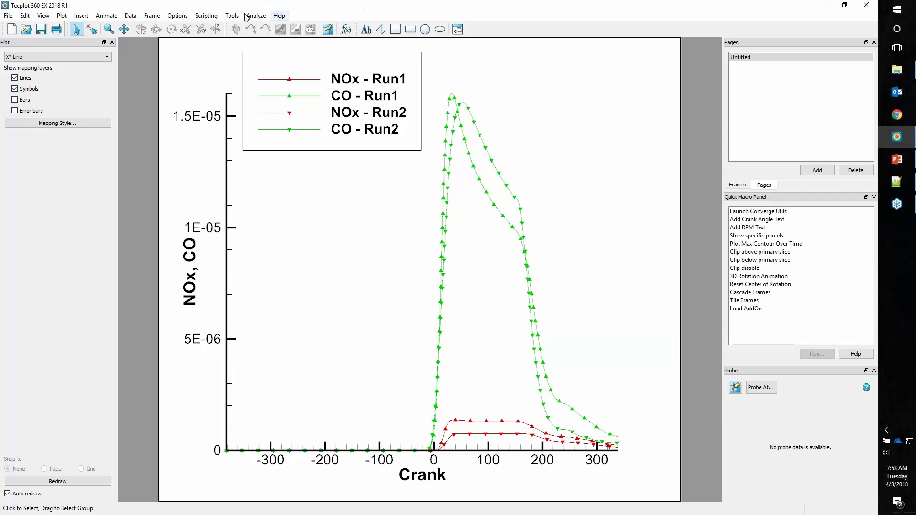
pyautogui.click(8, 15)
pyautogui.click(28, 145)
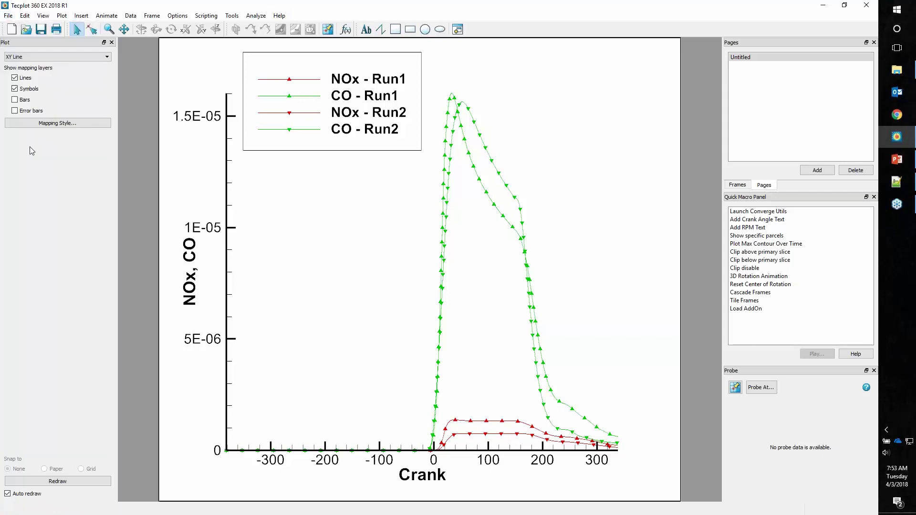
pyautogui.click(436, 184)
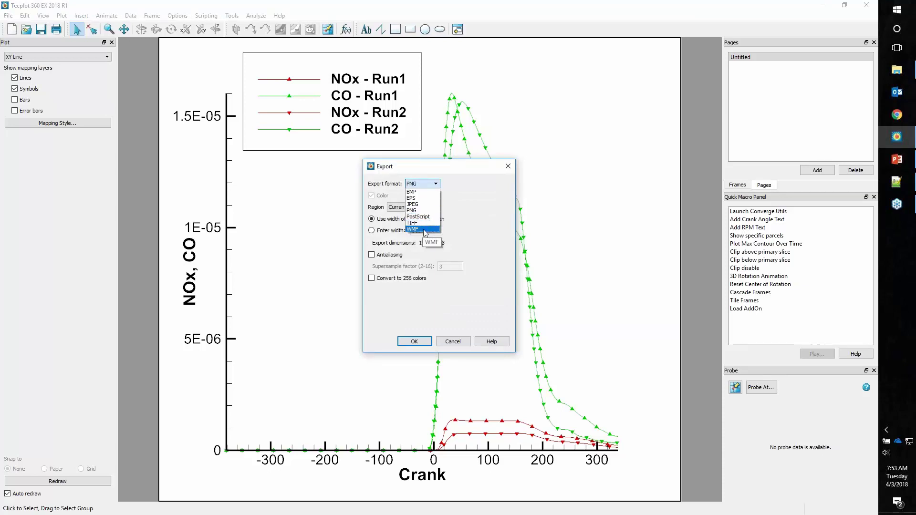
pyautogui.click(469, 199)
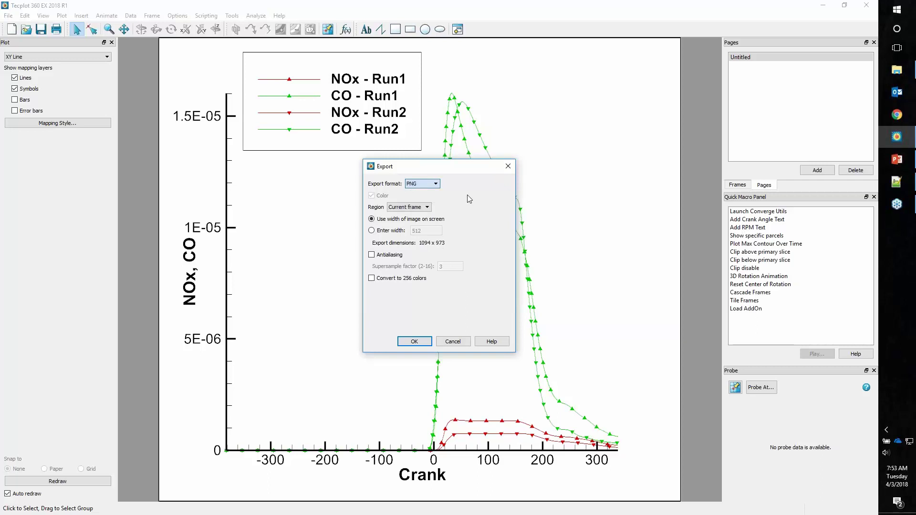
pyautogui.click(451, 342)
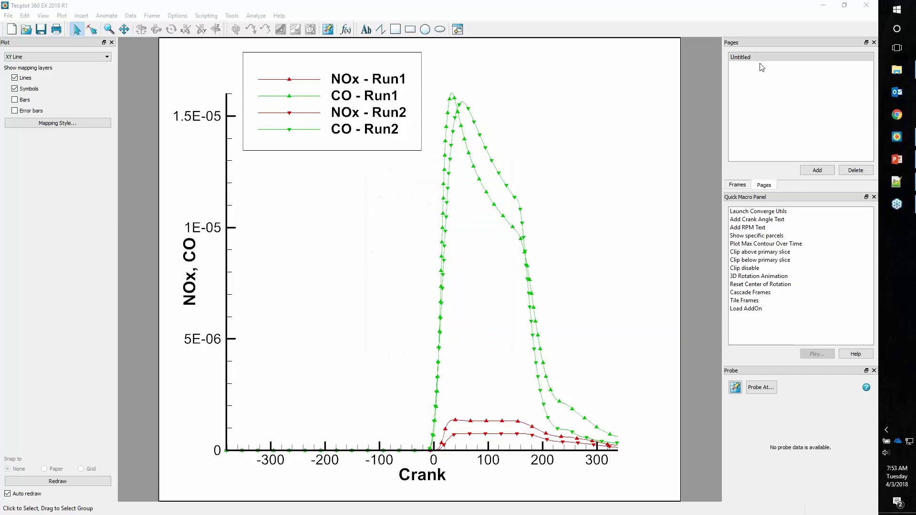
# Rename the Untitled page to 'Emission' and add a second blank page after it.
pyautogui.doubleClick(748, 57)
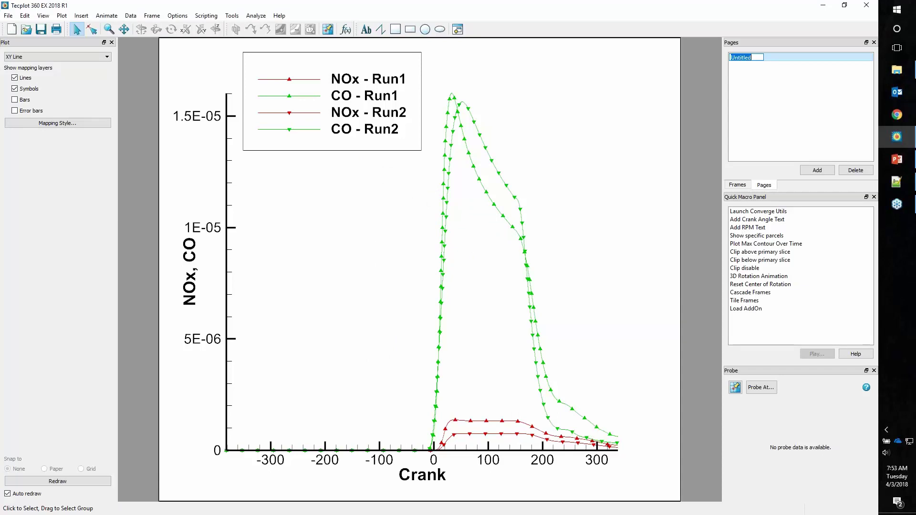
pyautogui.write('Emission')
pyautogui.press('Return')
pyautogui.click(817, 171)
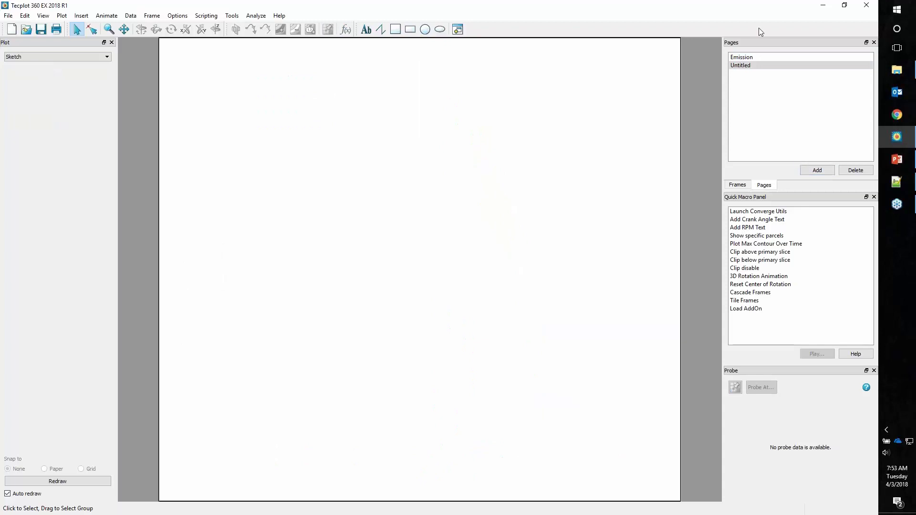
# Load all .plt files in CONVERGEOutput\ICE_GDI_Run1\output using the Tecplot Data Loader.
pyautogui.click(8, 15)
pyautogui.click(31, 84)
pyautogui.click(201, 75)
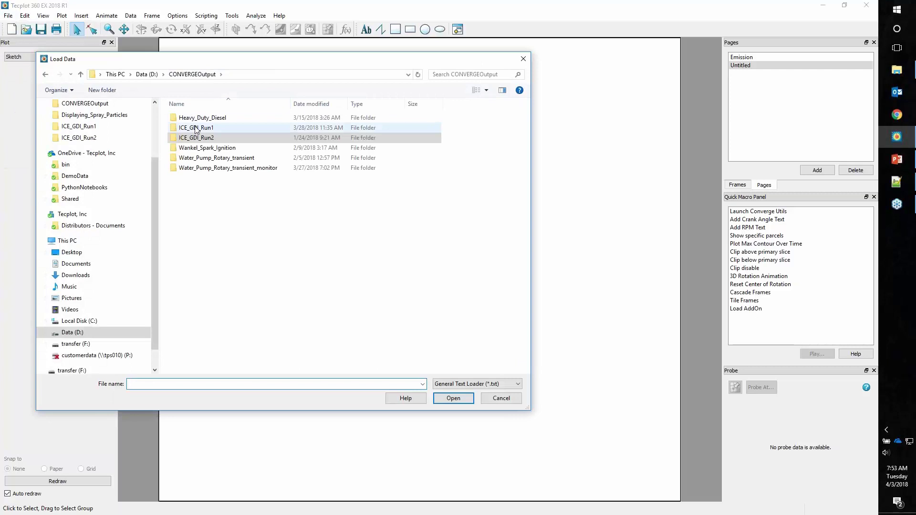
pyautogui.doubleClick(198, 129)
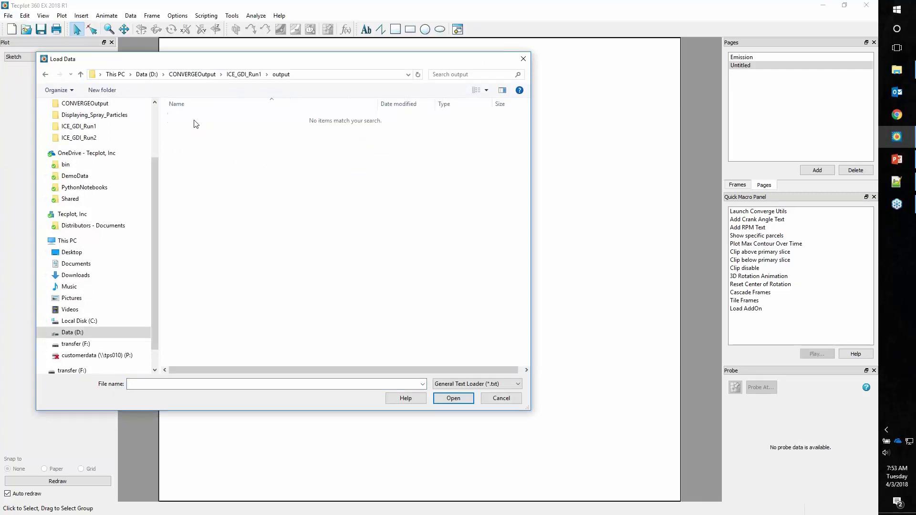
pyautogui.click(477, 385)
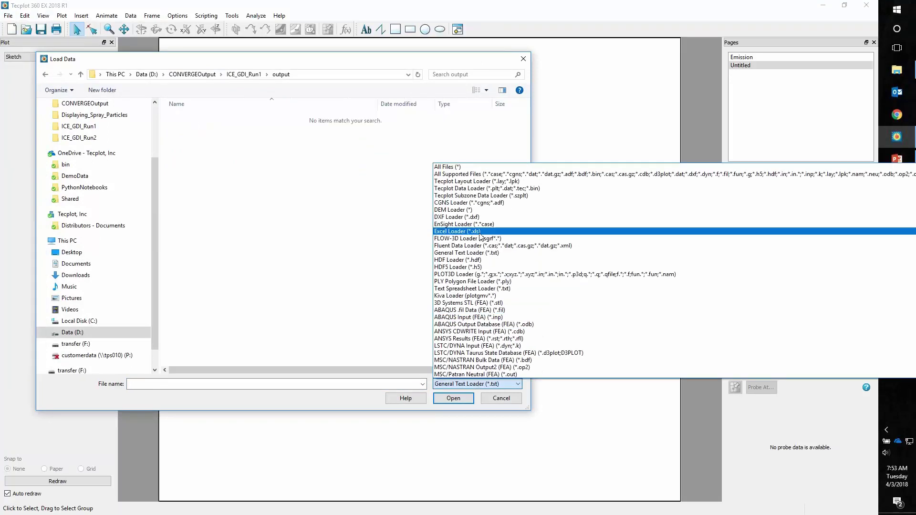
pyautogui.click(482, 189)
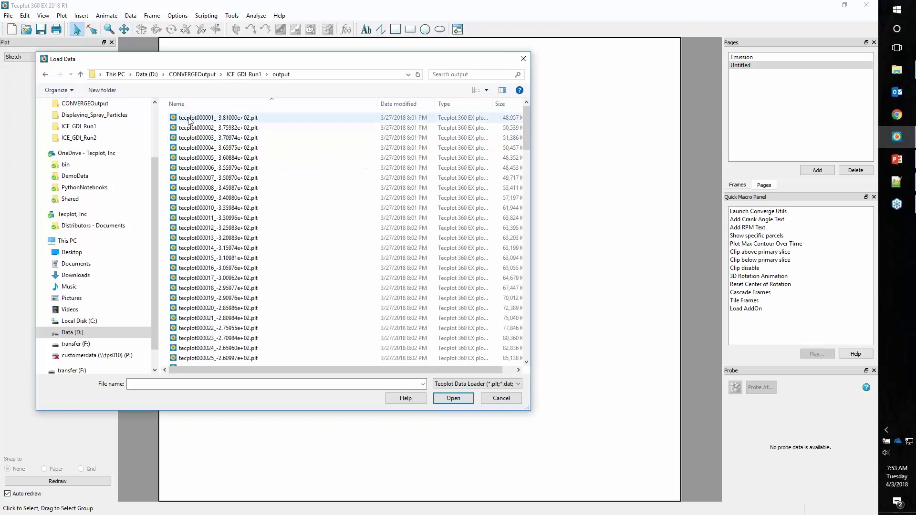
pyautogui.click(204, 148)
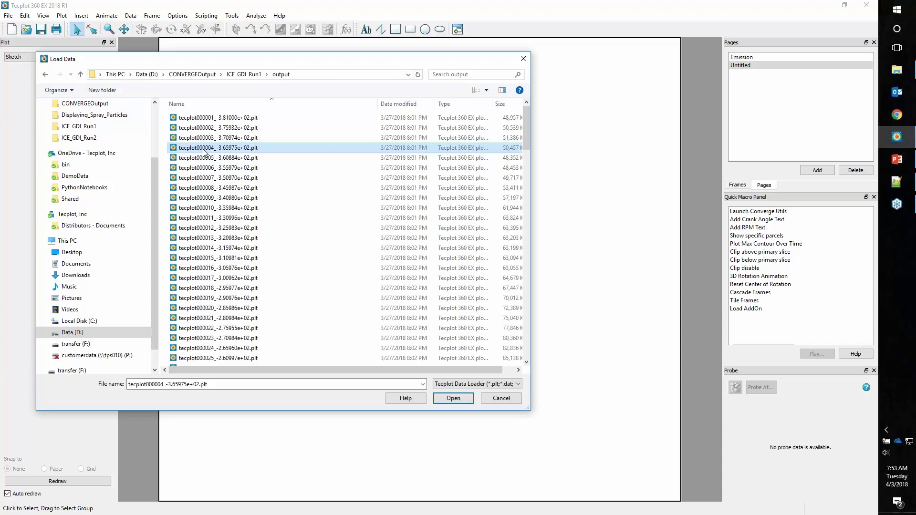
pyautogui.hotkey('ctrl', 'a')
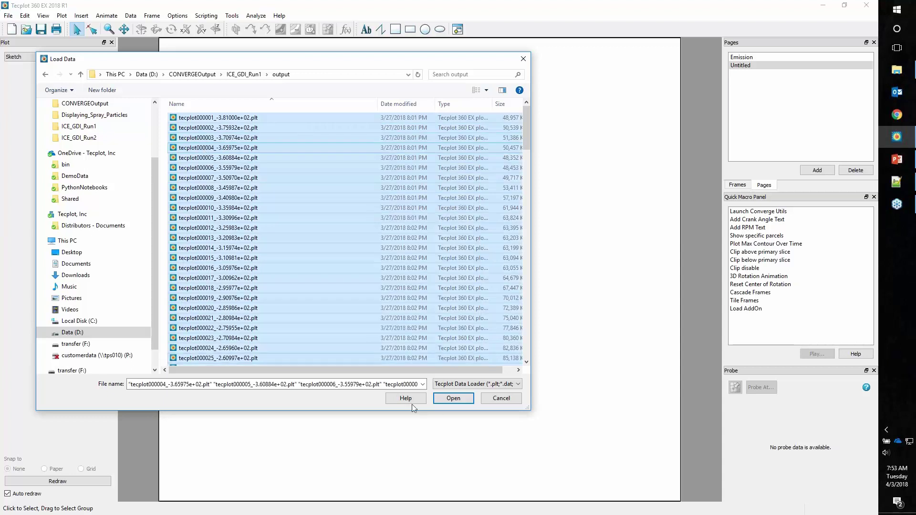
pyautogui.click(447, 400)
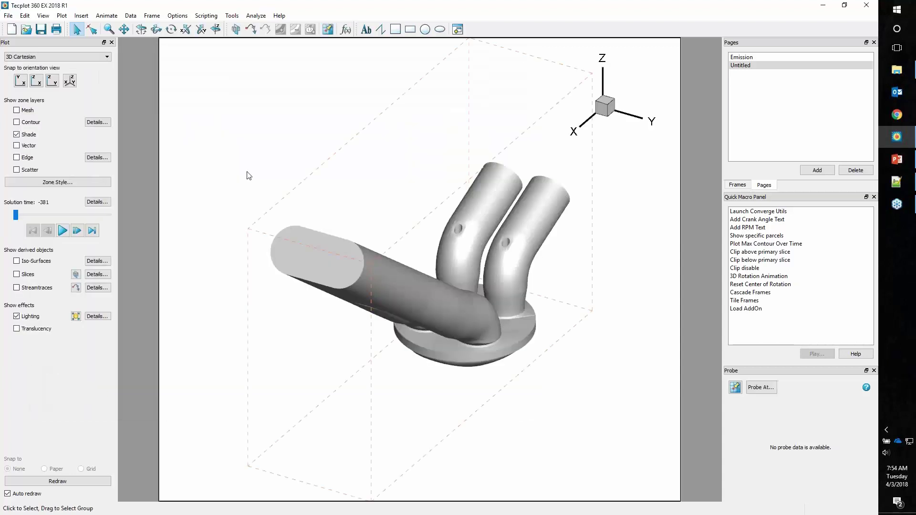
pyautogui.click(133, 20)
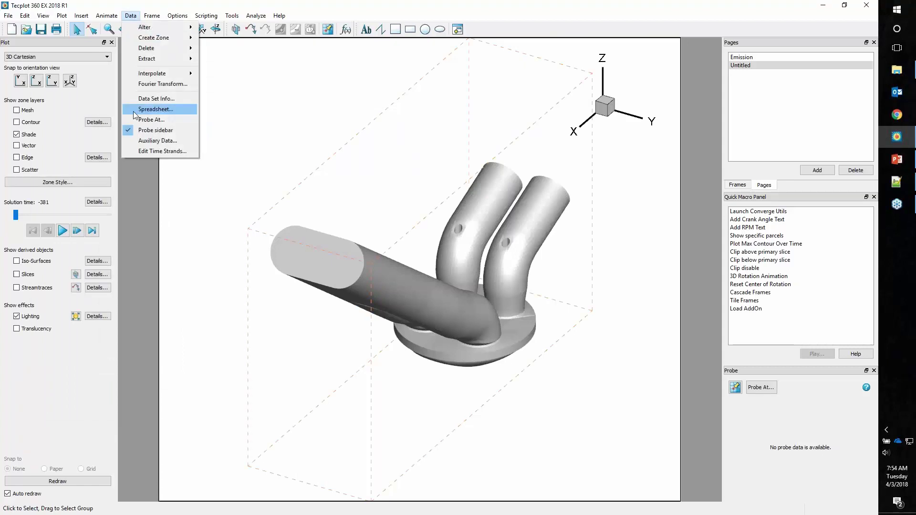
pyautogui.click(139, 108)
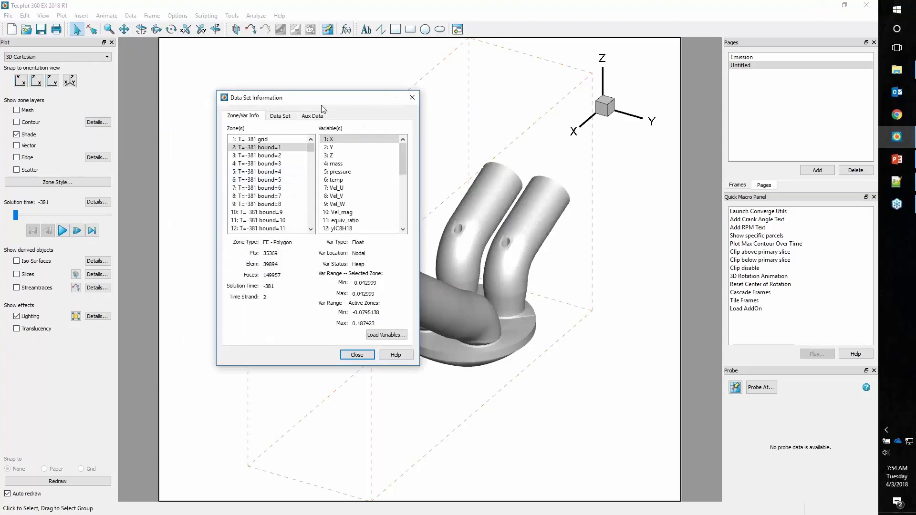
pyautogui.click(219, 93)
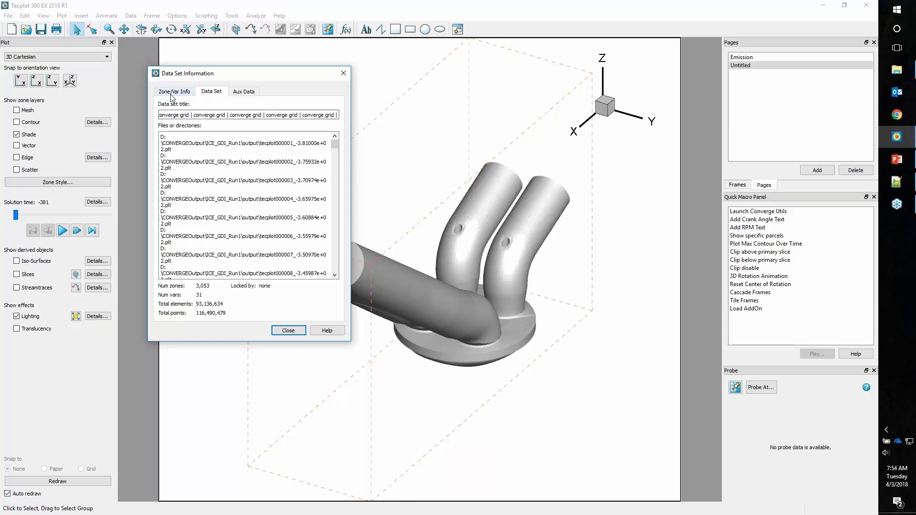
pyautogui.click(288, 331)
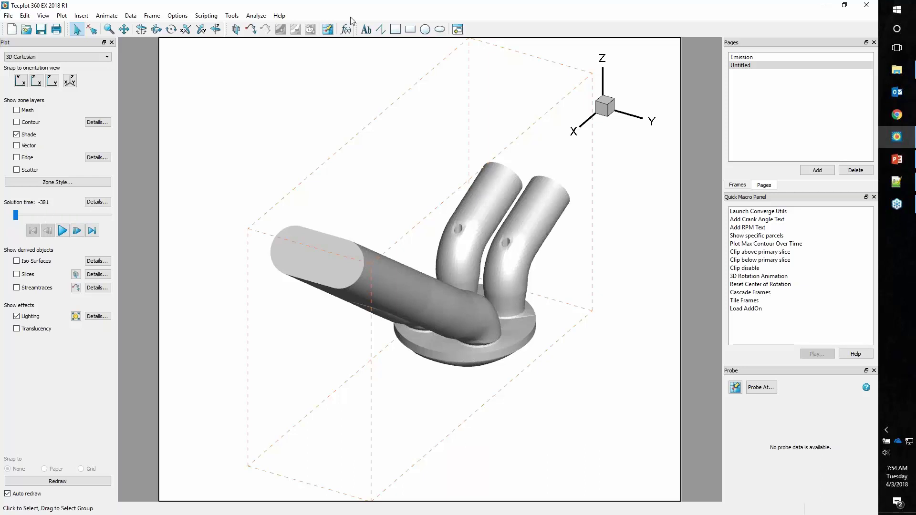
# Place the text label 'CA: &(SOLUTIONTIME%0.02f)' at the frame's upper left, stepping the time forward once.
pyautogui.click(366, 30)
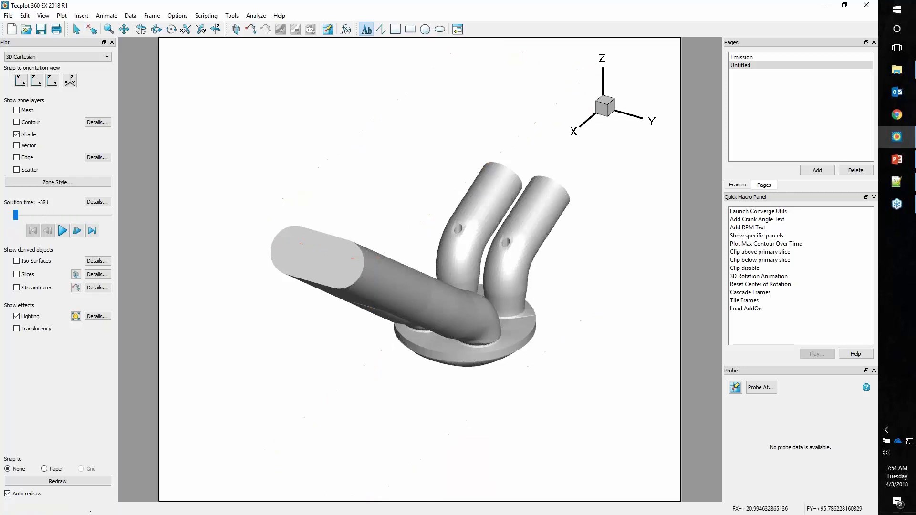
pyautogui.click(203, 80)
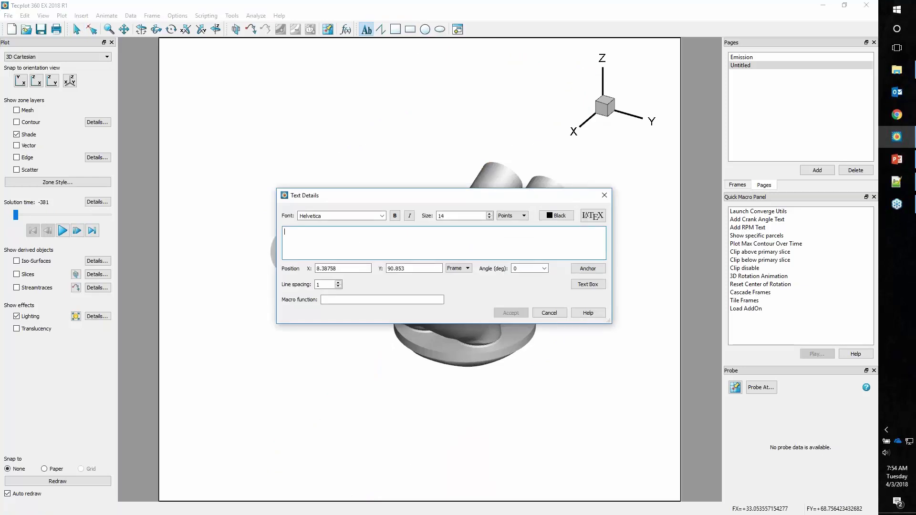
pyautogui.write('CC')
pyautogui.press('BackSpace')
pyautogui.write('A')
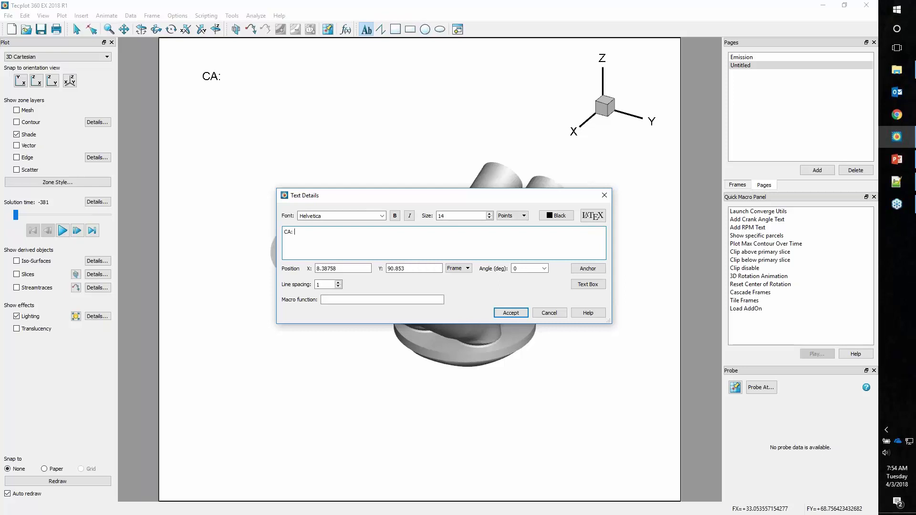
pyautogui.write(': &(SOLUTIONTIME)')
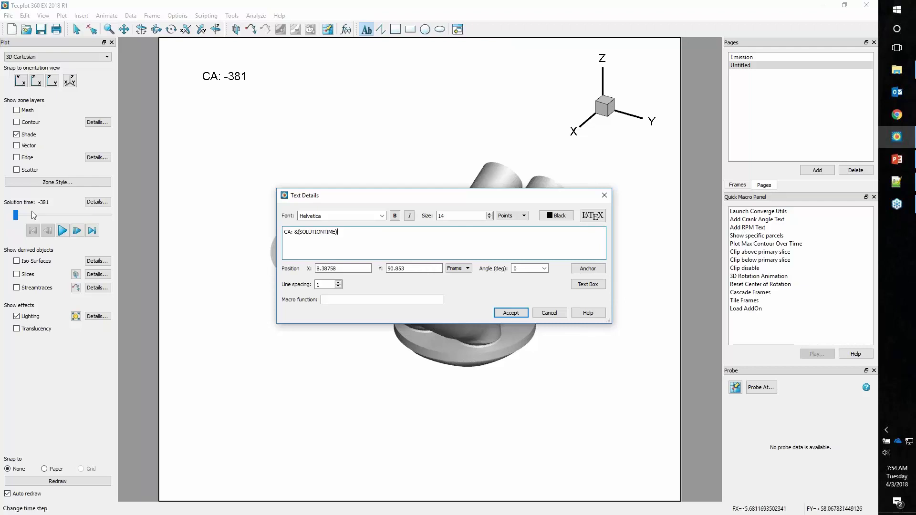
pyautogui.click(77, 231)
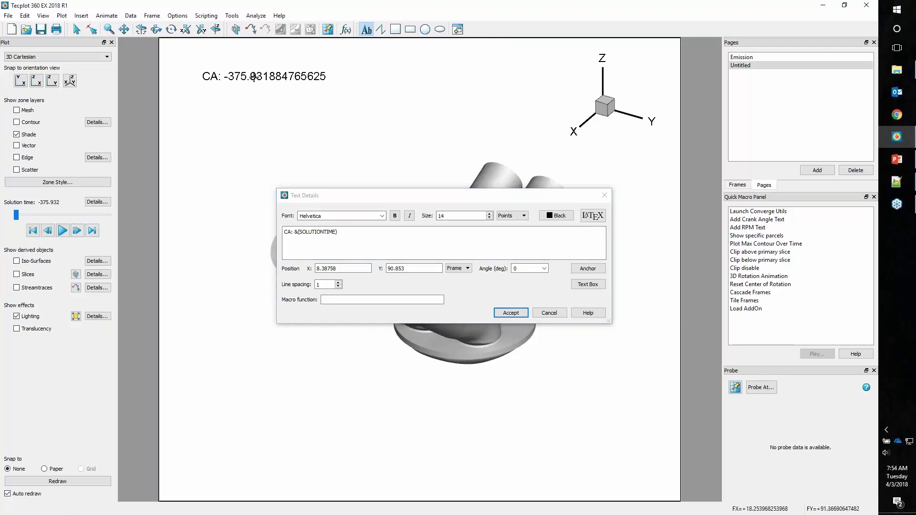
pyautogui.click(335, 233)
pyautogui.write('%0.')
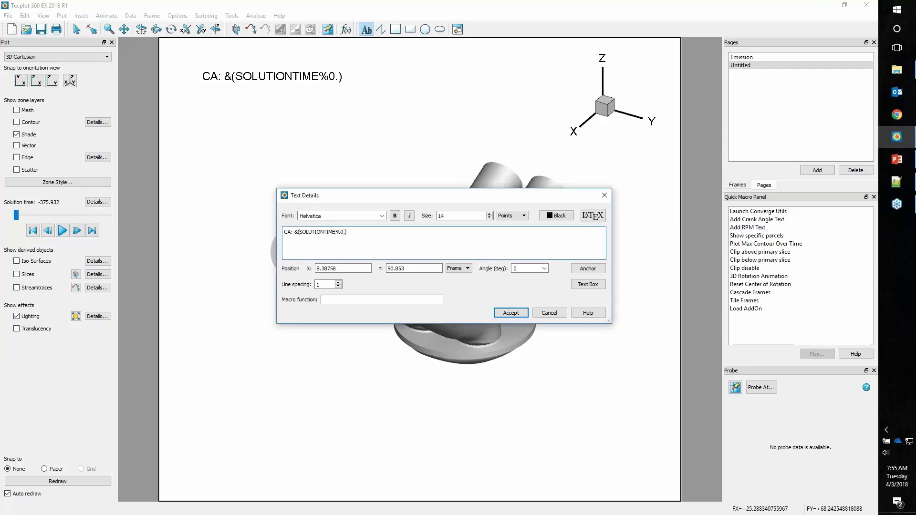
pyautogui.write('02f')
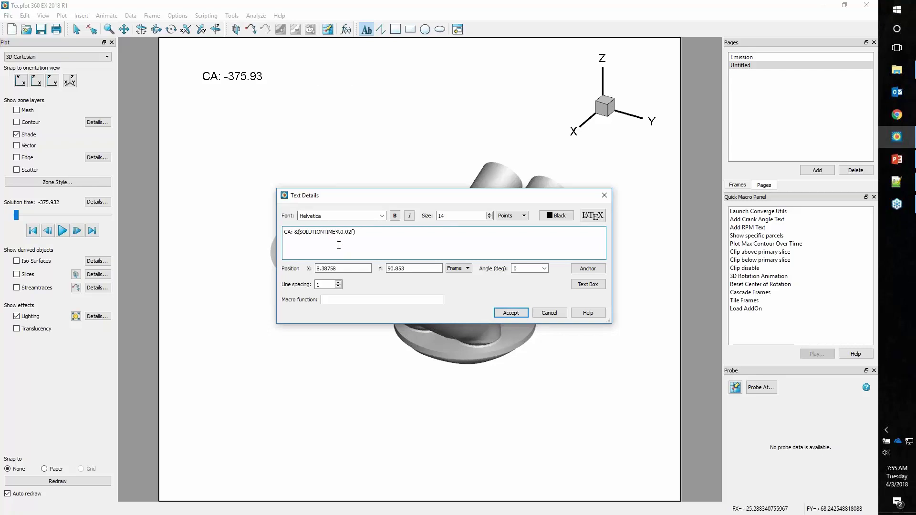
pyautogui.click(506, 313)
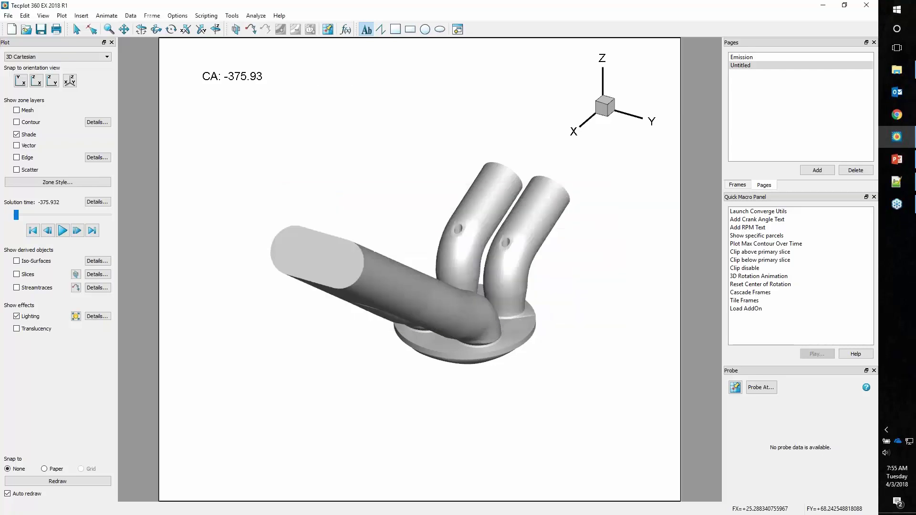
pyautogui.doubleClick(747, 220)
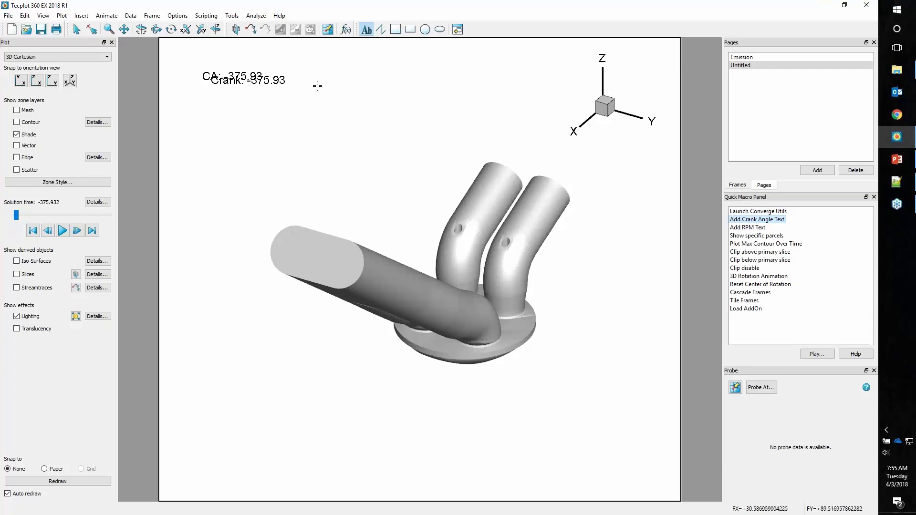
pyautogui.moveTo(211, 80); pyautogui.dragTo(200, 97)
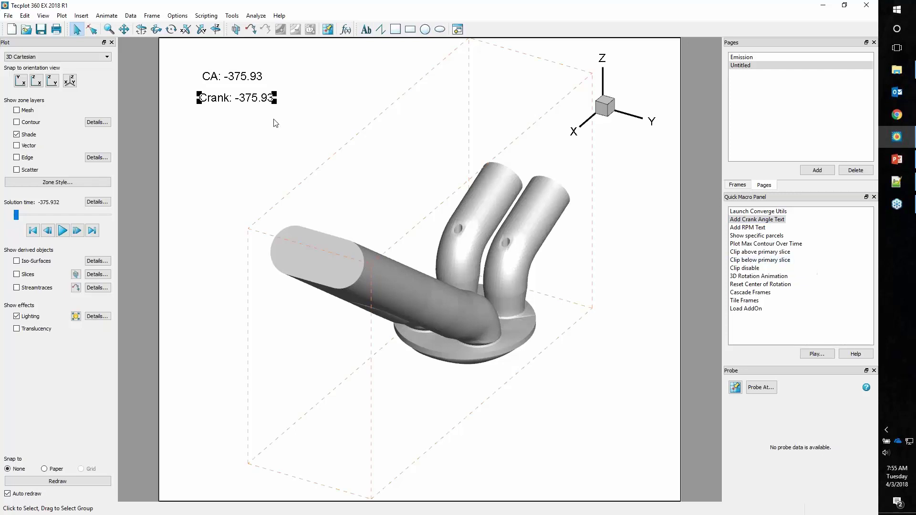
pyautogui.rightClick(266, 102)
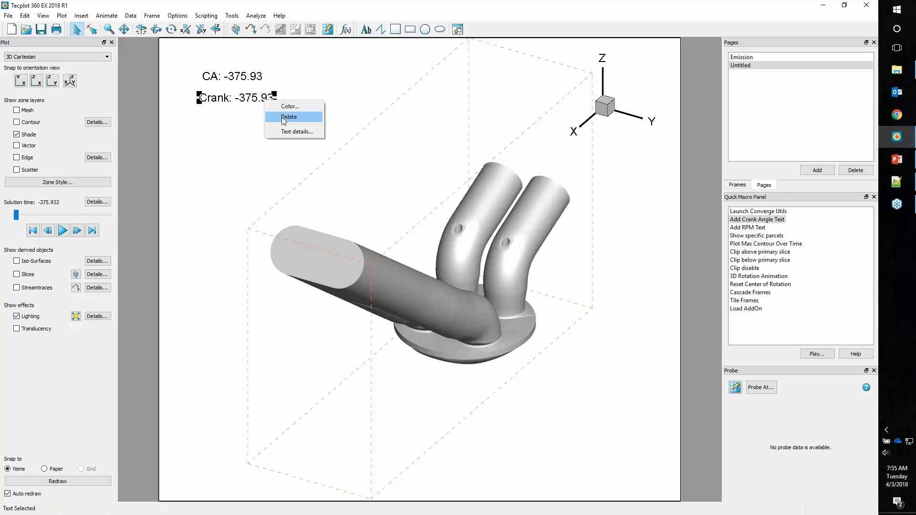
pyautogui.click(287, 118)
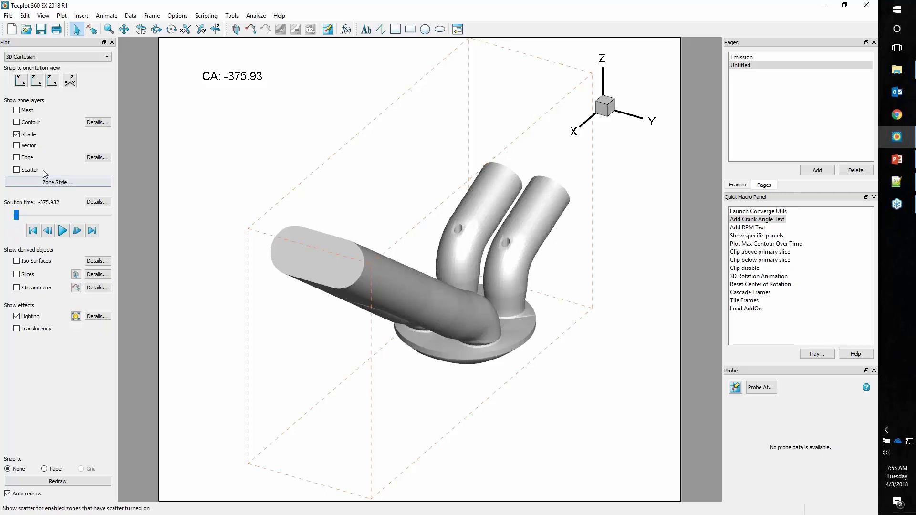
# In Zone Style, turn off Show Scatter for the grid and boundary zones 21–184.
pyautogui.click(39, 183)
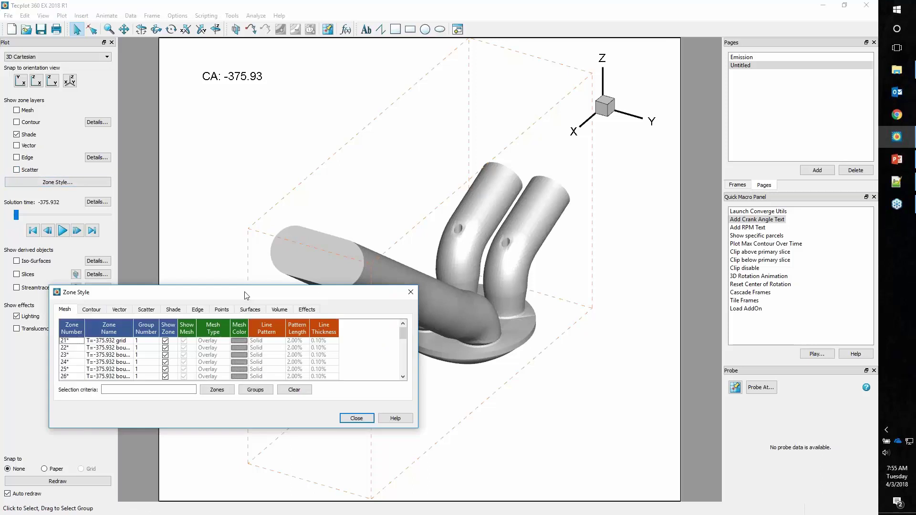
pyautogui.moveTo(245, 296); pyautogui.dragTo(344, 137)
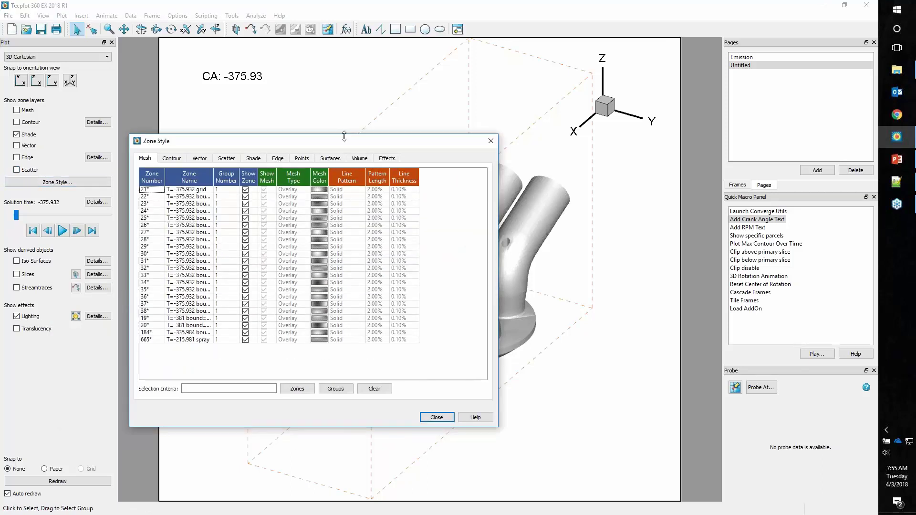
pyautogui.moveTo(213, 176); pyautogui.dragTo(225, 180)
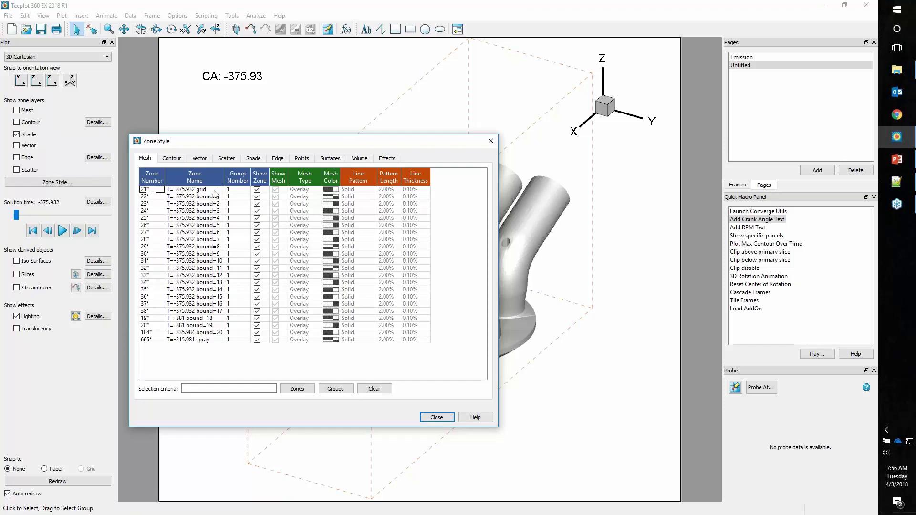
pyautogui.moveTo(217, 191); pyautogui.dragTo(211, 334)
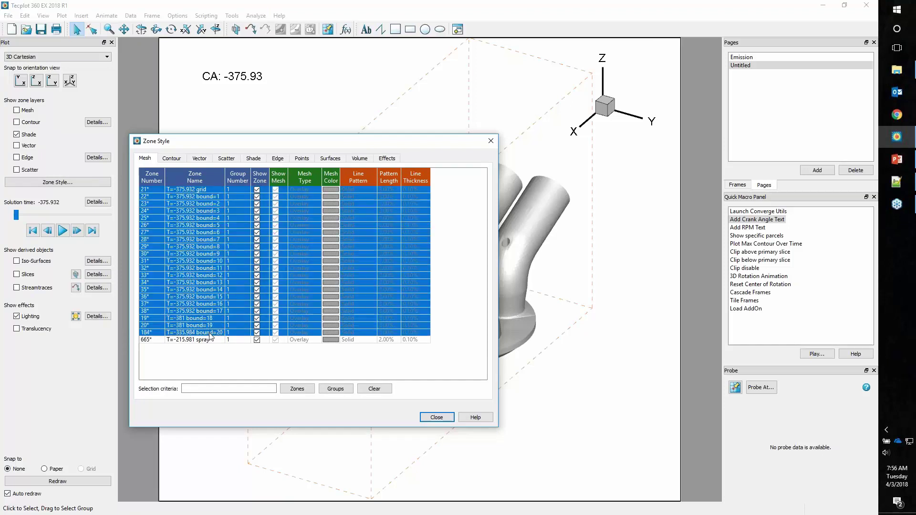
pyautogui.click(226, 158)
pyautogui.click(276, 192)
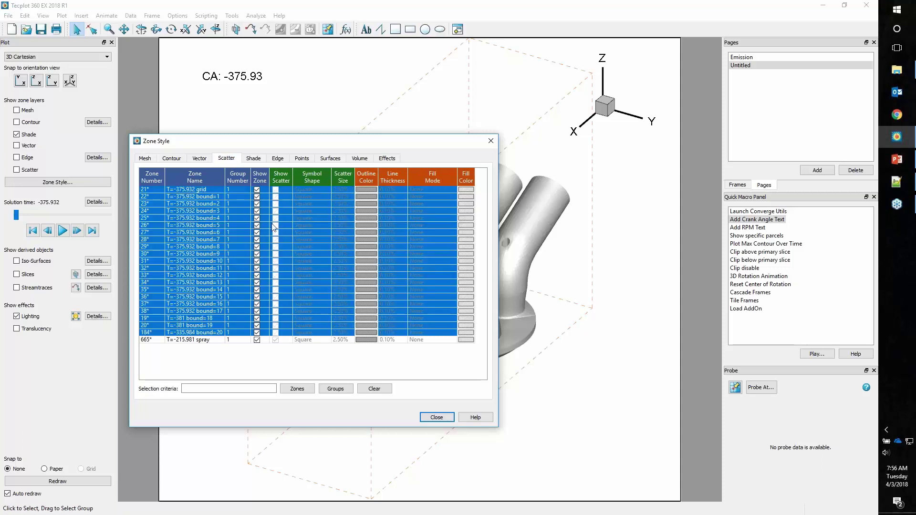
# Set the spray zone 665's scatter symbol shape to Point.
pyautogui.click(314, 340)
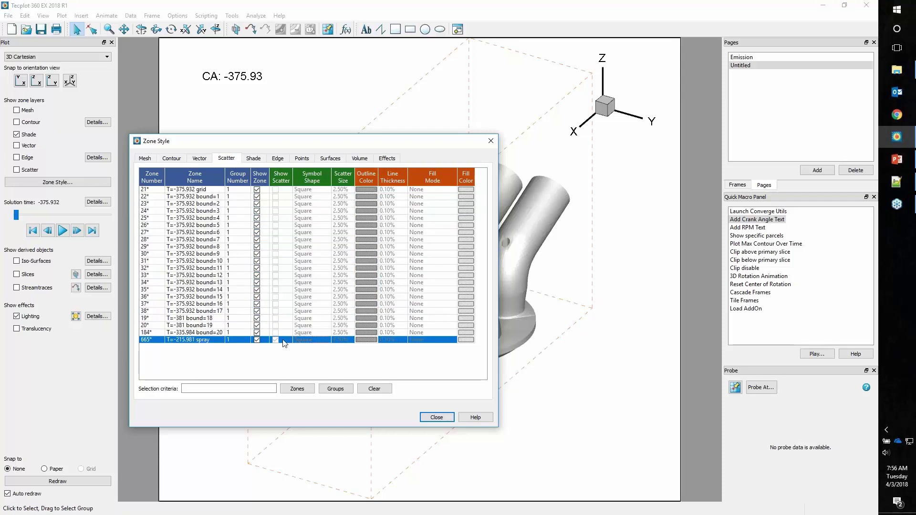
pyautogui.click(304, 346)
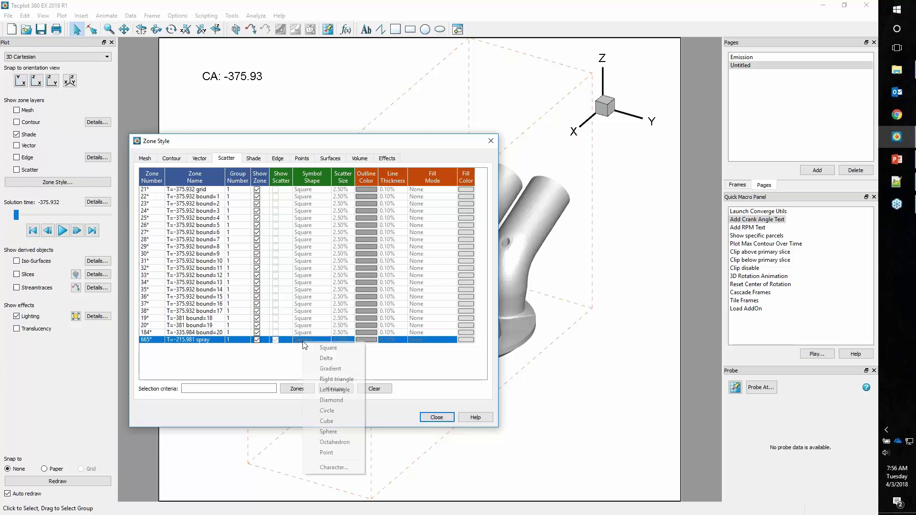
pyautogui.click(342, 453)
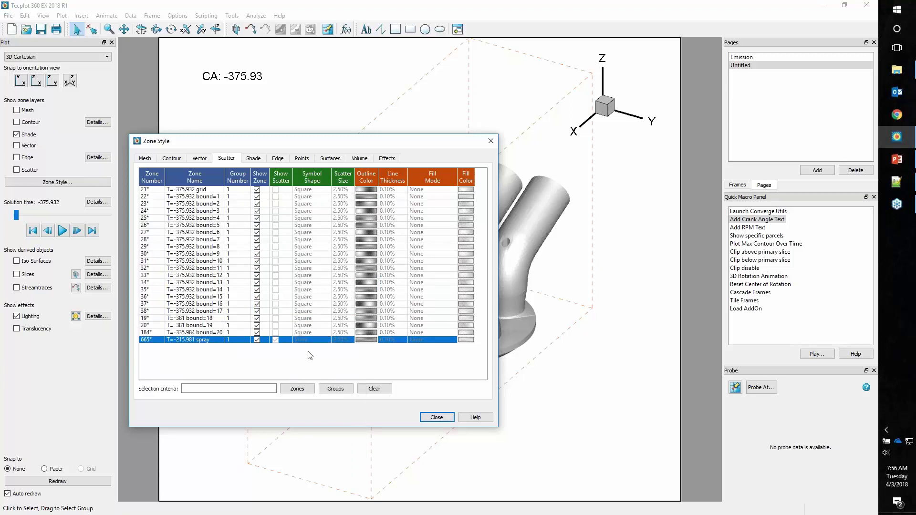
pyautogui.click(435, 418)
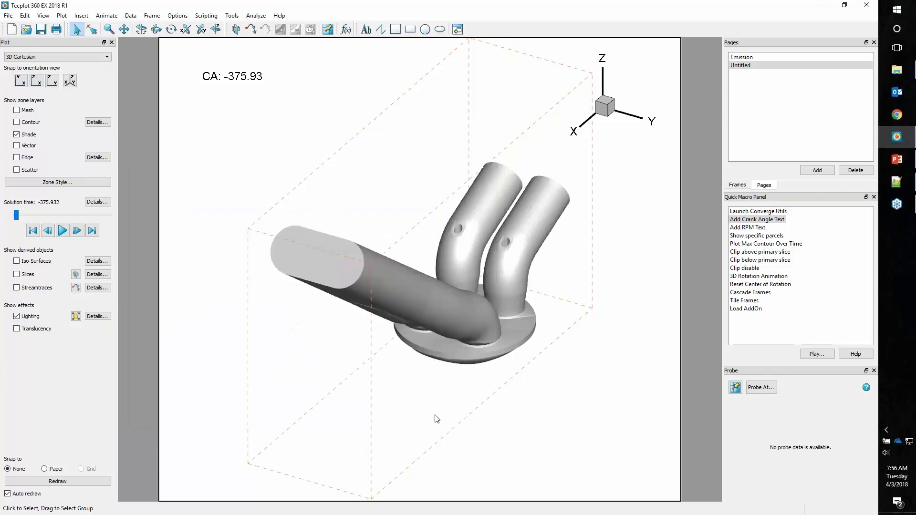
# Turn on scatter, move to solution time -120.793, enable translucency, and pan the plot up-left.
pyautogui.click(27, 172)
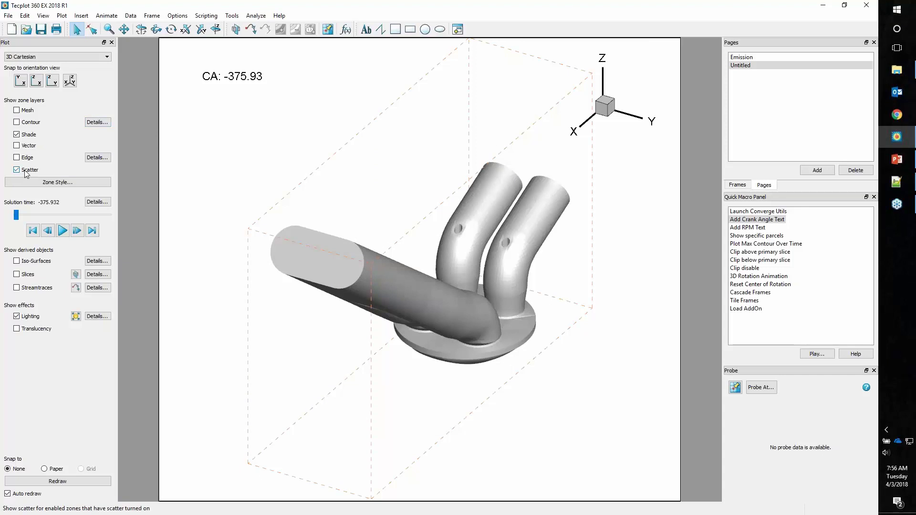
pyautogui.moveTo(16, 216); pyautogui.dragTo(49, 215)
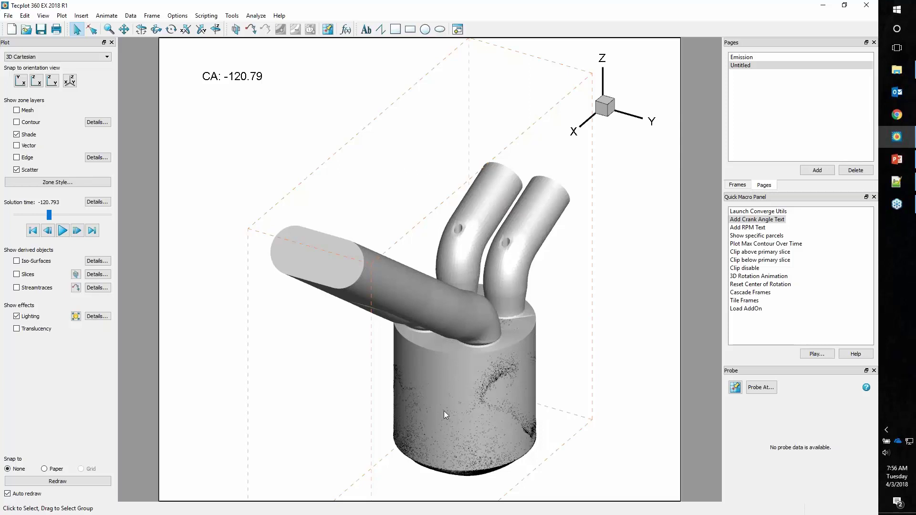
pyautogui.click(36, 329)
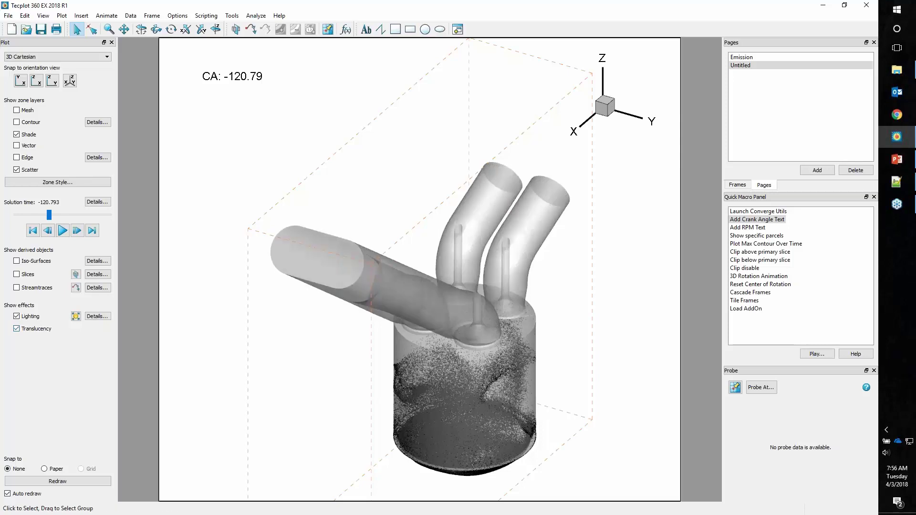
pyautogui.moveTo(490, 411); pyautogui.dragTo(460, 342, button='right')
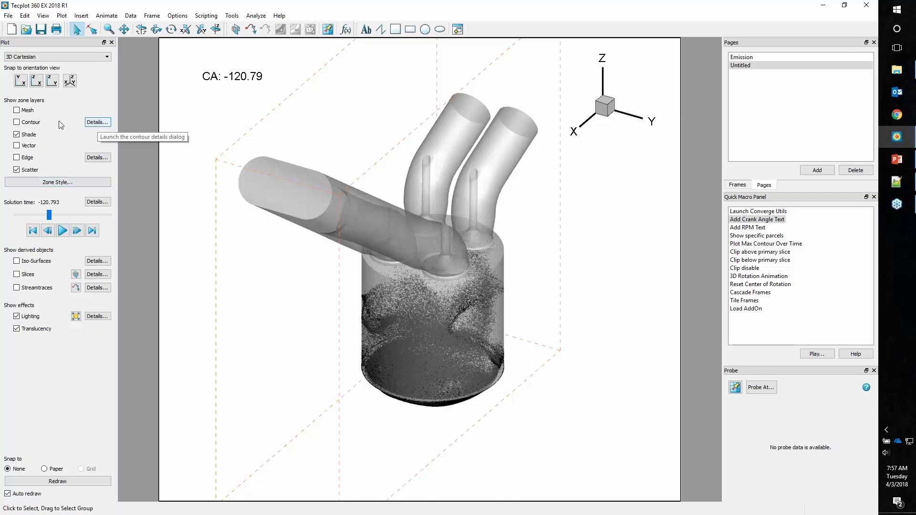
# Contour by 21: DP_film_flag and enter exact levels: minimum 0, maximum 5, 6 levels.
pyautogui.click(98, 123)
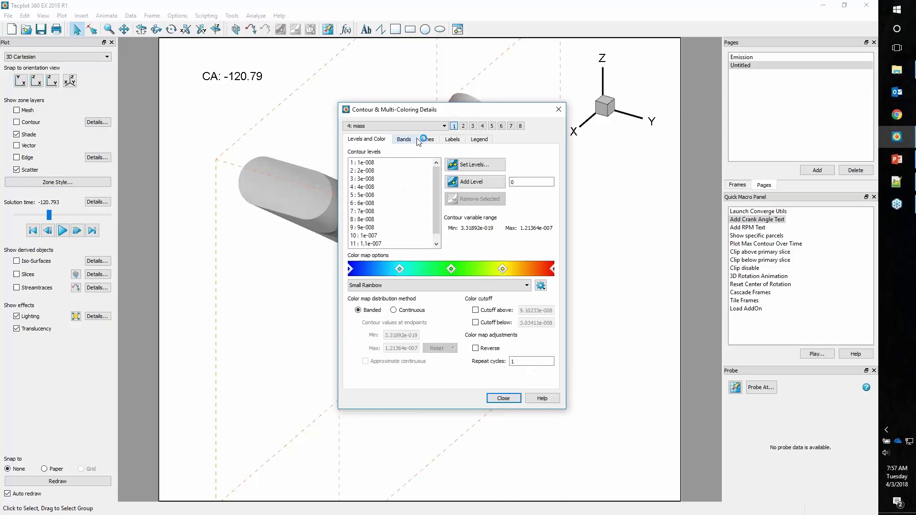
pyautogui.click(444, 126)
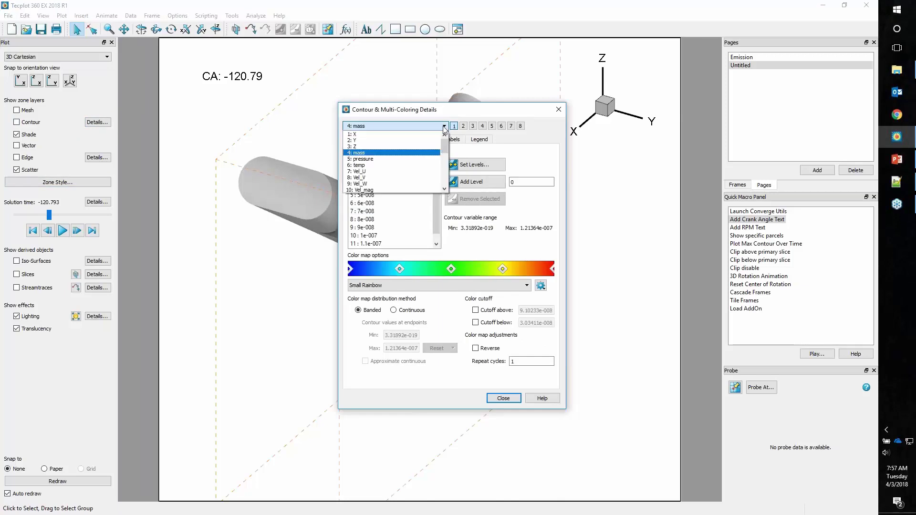
pyautogui.moveTo(445, 143); pyautogui.dragTo(448, 169)
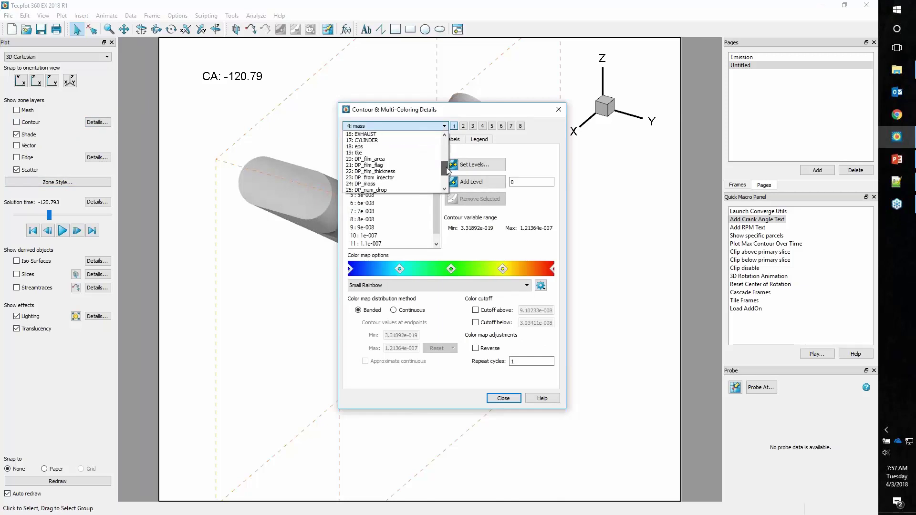
pyautogui.click(391, 163)
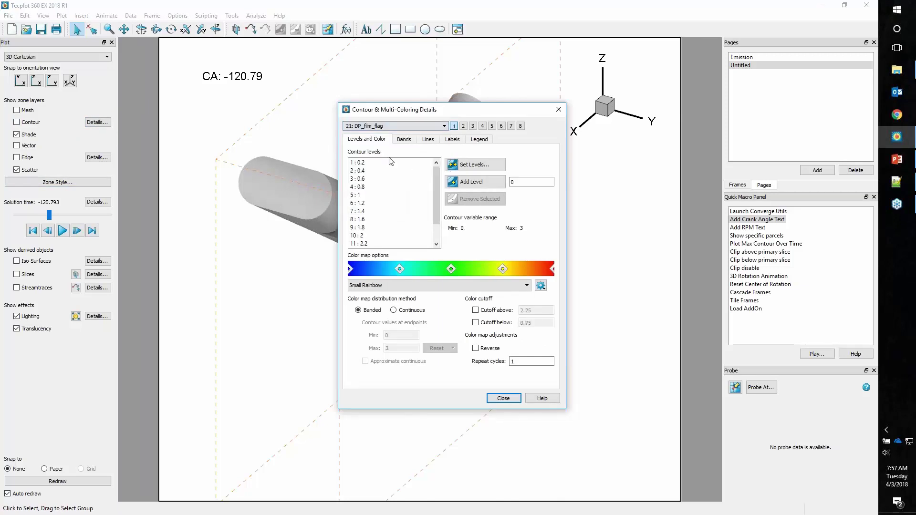
pyautogui.click(488, 167)
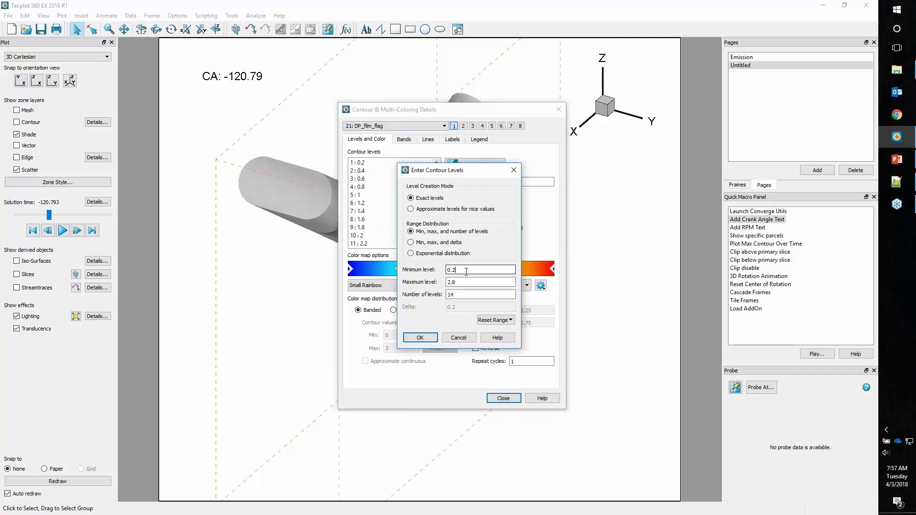
pyautogui.doubleClick(466, 272)
pyautogui.write('0')
pyautogui.press('Tab')
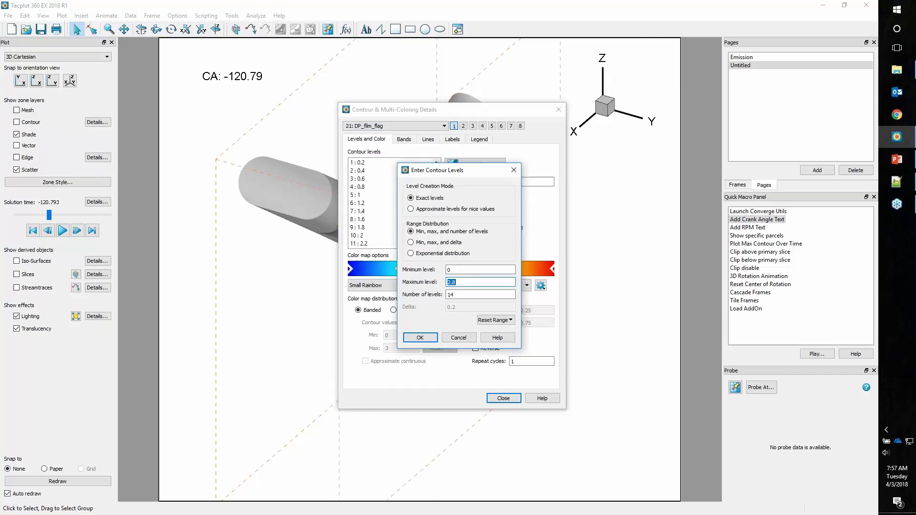
pyautogui.write('5')
pyautogui.press('Tab')
pyautogui.write('6')
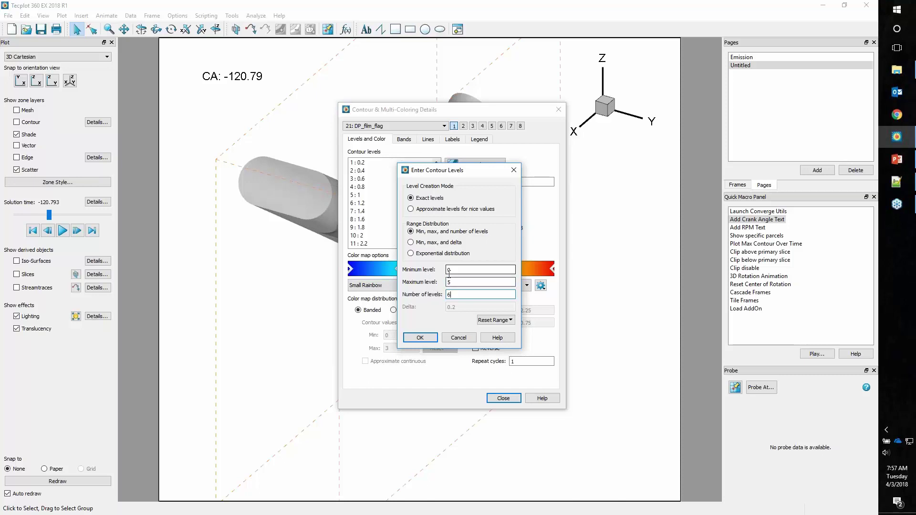
# Apply the new levels and colour the spray zone's scatter outline by the Multi 1 contour.
pyautogui.click(420, 337)
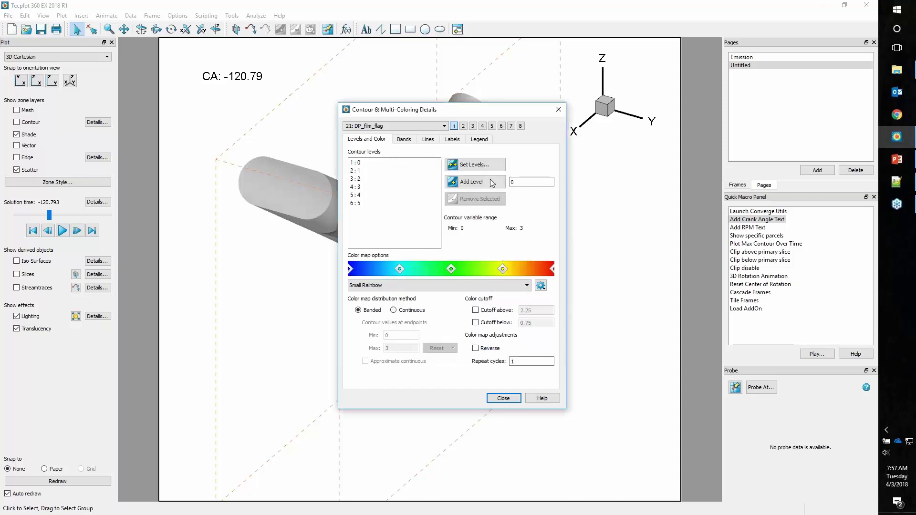
pyautogui.moveTo(486, 110); pyautogui.dragTo(803, 170)
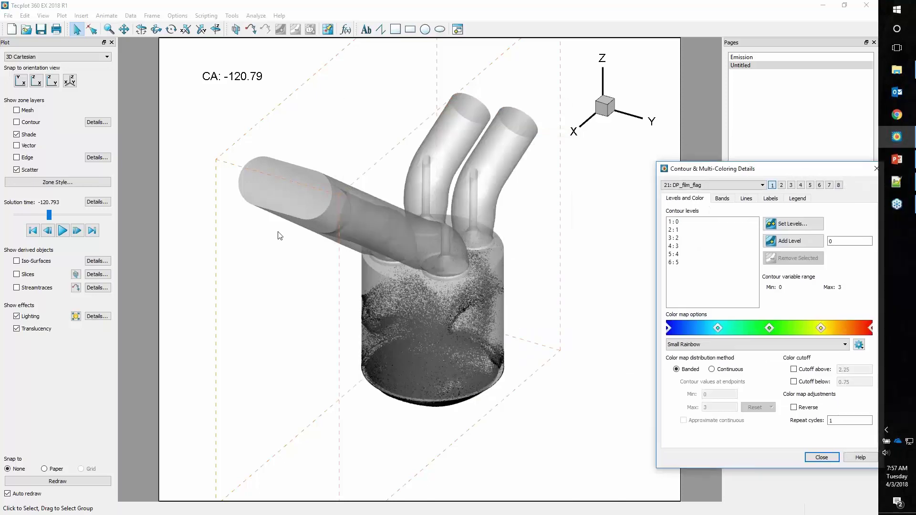
pyautogui.click(41, 181)
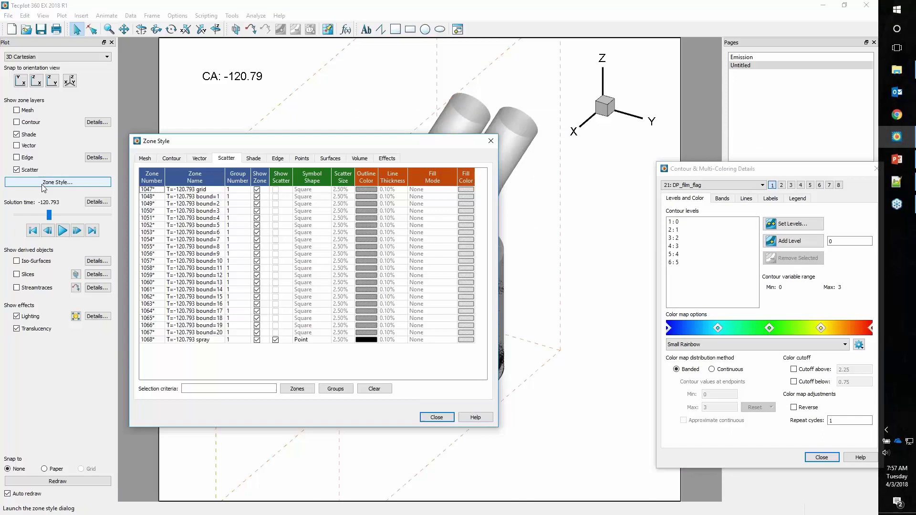
pyautogui.doubleClick(372, 339)
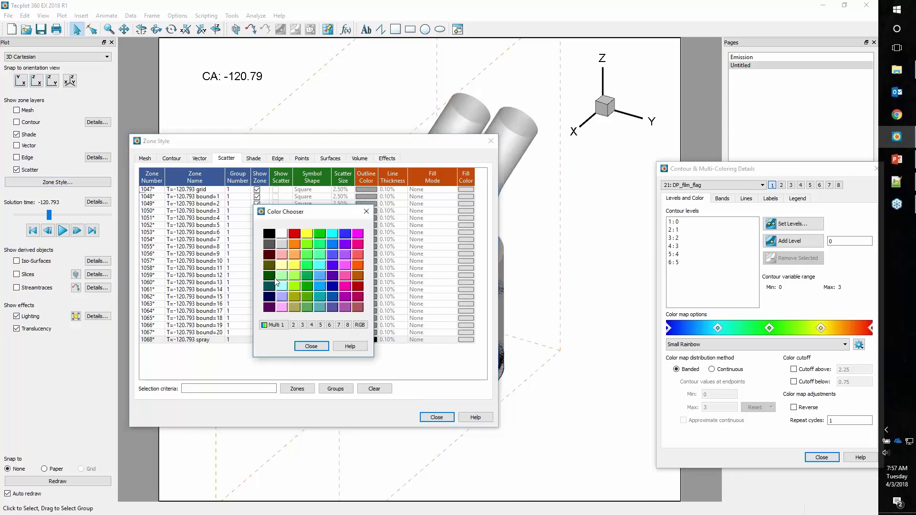
pyautogui.click(270, 326)
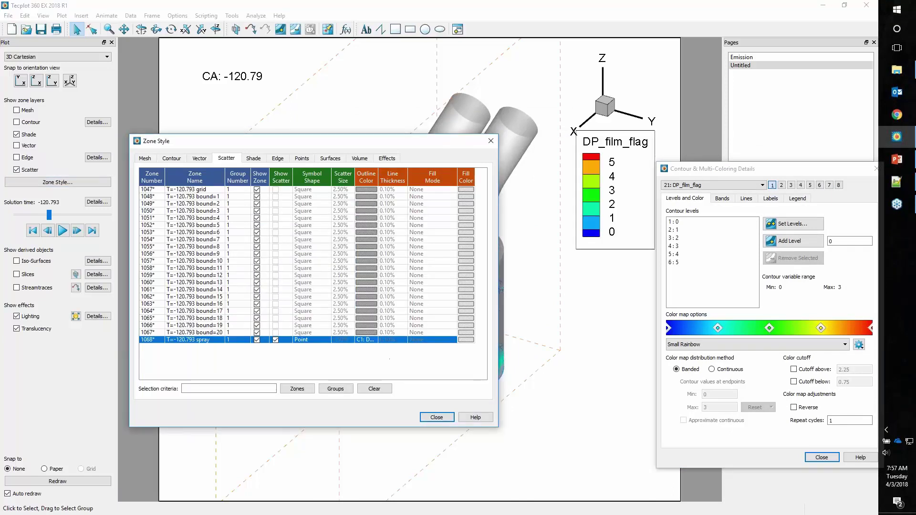
pyautogui.click(437, 417)
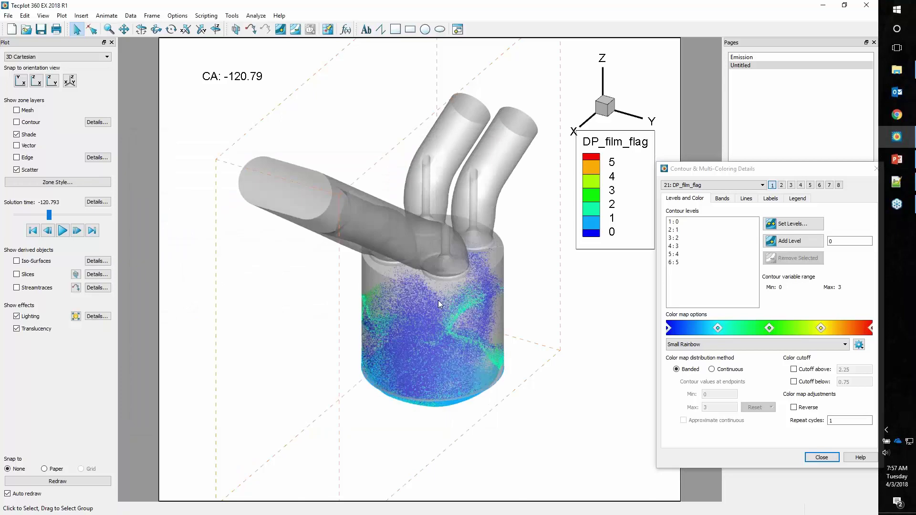
# Switch the contour colour map to Qualitative - Dark 2 and close the contour settings.
pyautogui.click(730, 346)
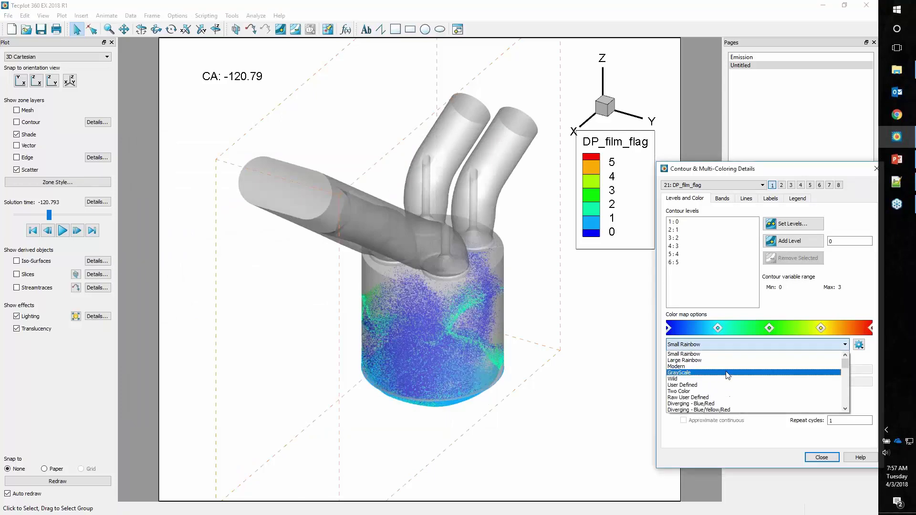
pyautogui.scroll(-5, 727, 375)
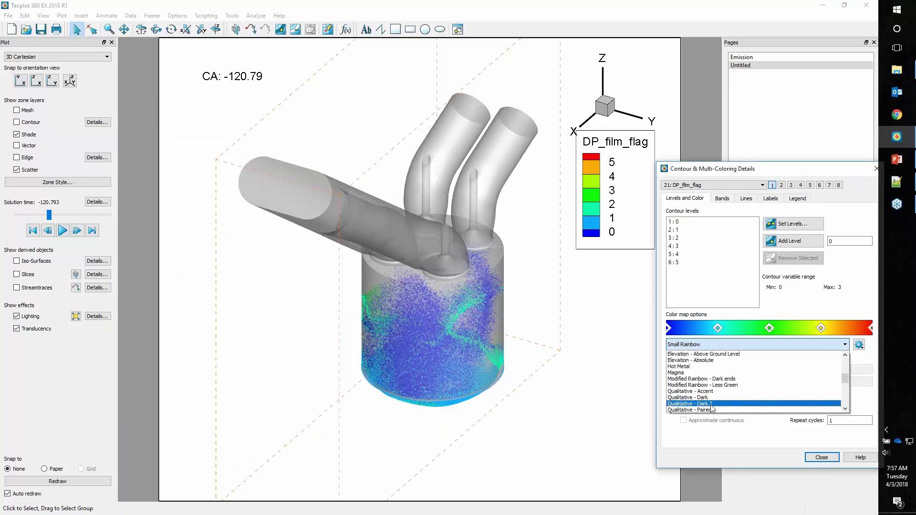
pyautogui.click(713, 404)
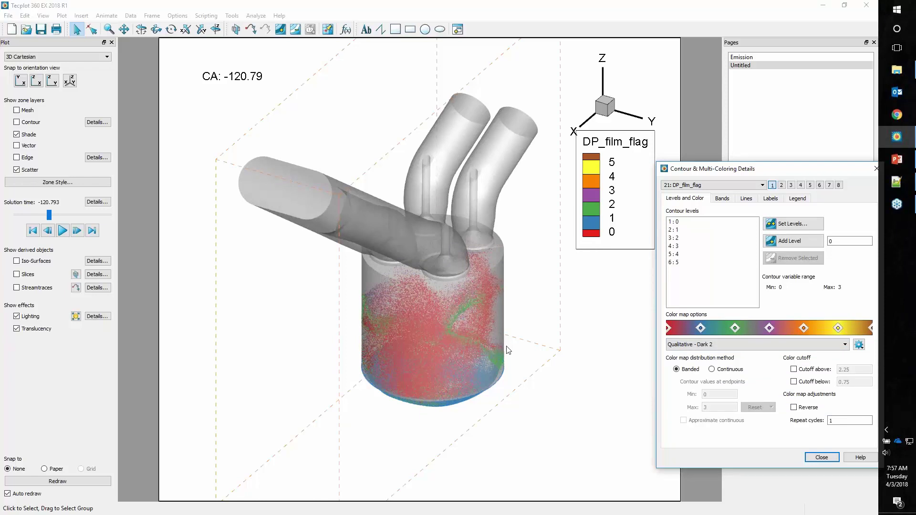
pyautogui.click(822, 457)
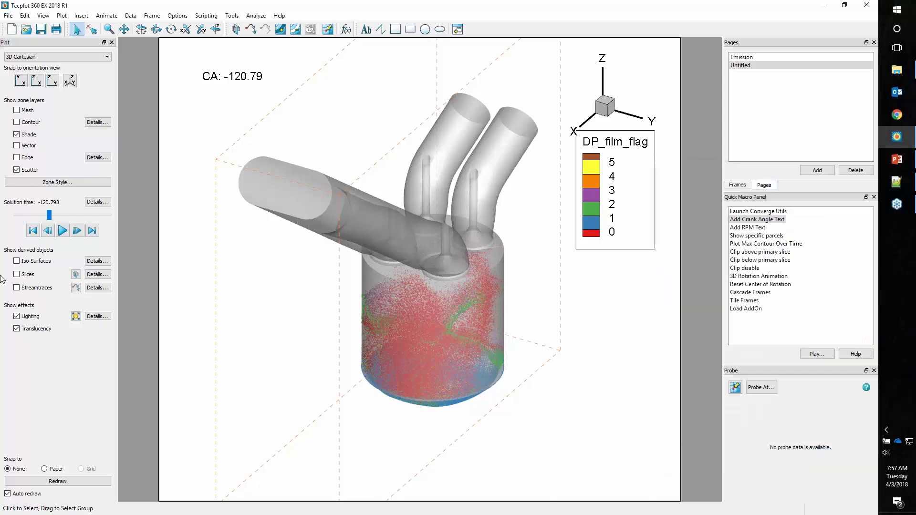
# Play the animation briefly, pause, and drag back to solution time -130.996 (CA -131.00).
pyautogui.click(62, 230)
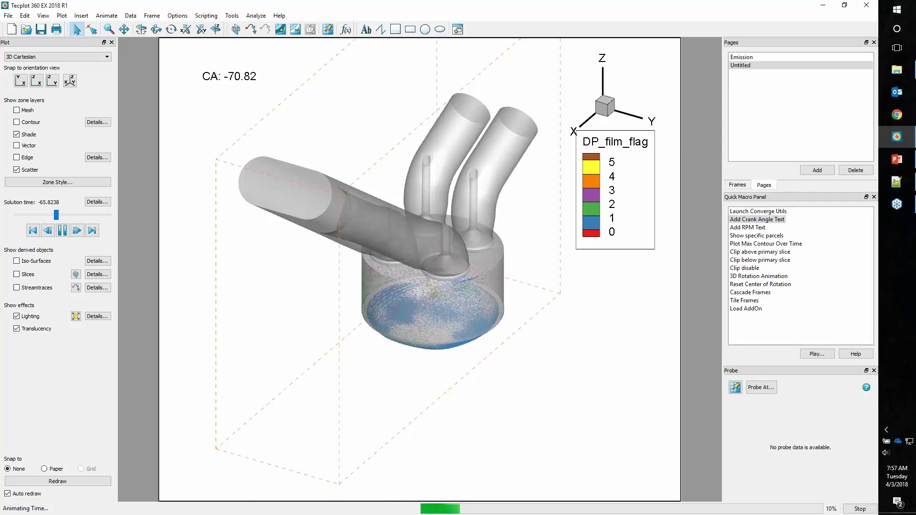
pyautogui.click(64, 231)
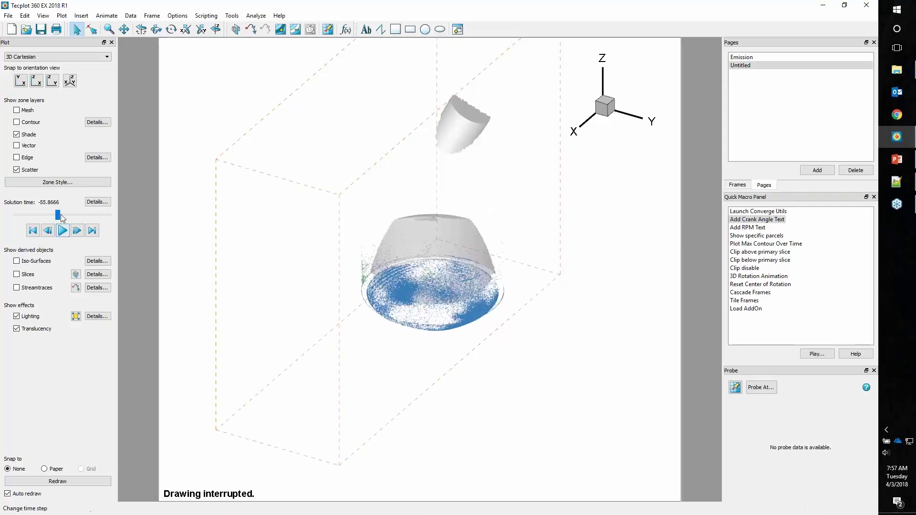
pyautogui.moveTo(58, 215); pyautogui.dragTo(47, 215)
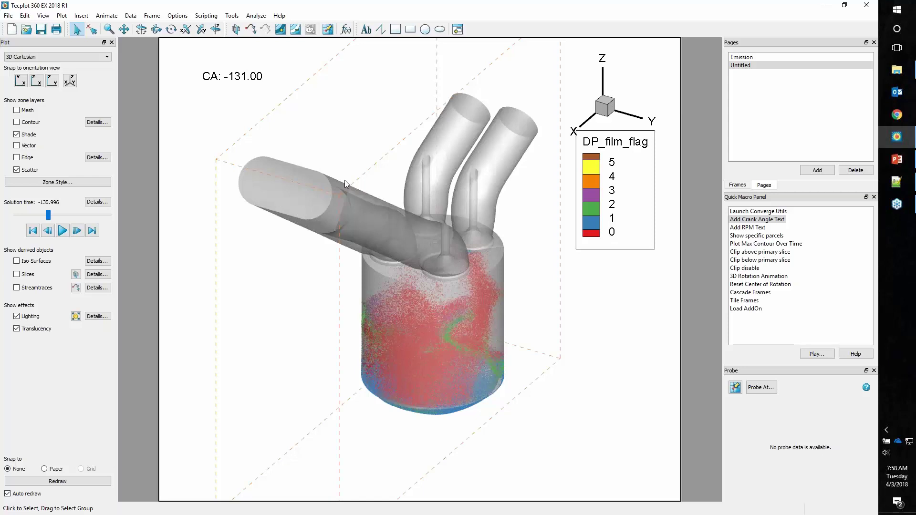
# Set active value blanking to hide points where 21: DP_film_flag is not equal to 0.
pyautogui.click(62, 16)
pyautogui.moveTo(113, 191)
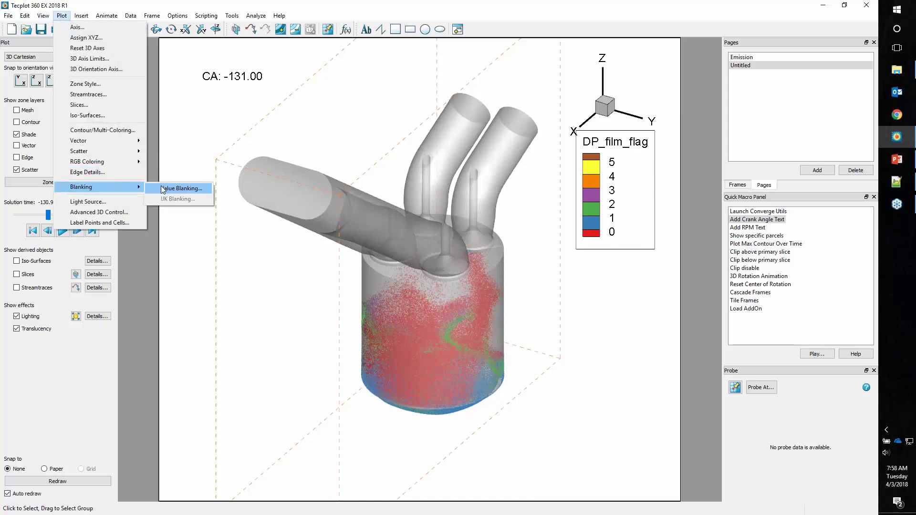
pyautogui.click(170, 187)
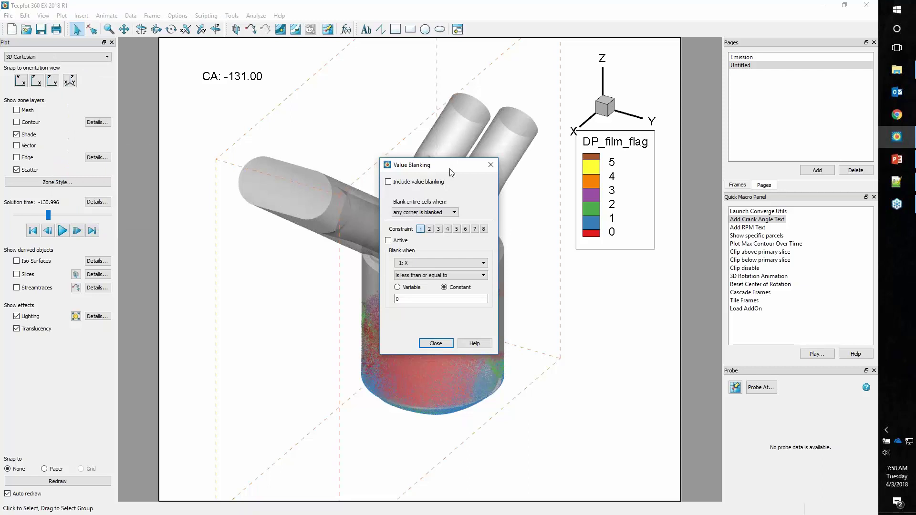
pyautogui.moveTo(451, 167); pyautogui.dragTo(239, 224)
pyautogui.click(271, 320)
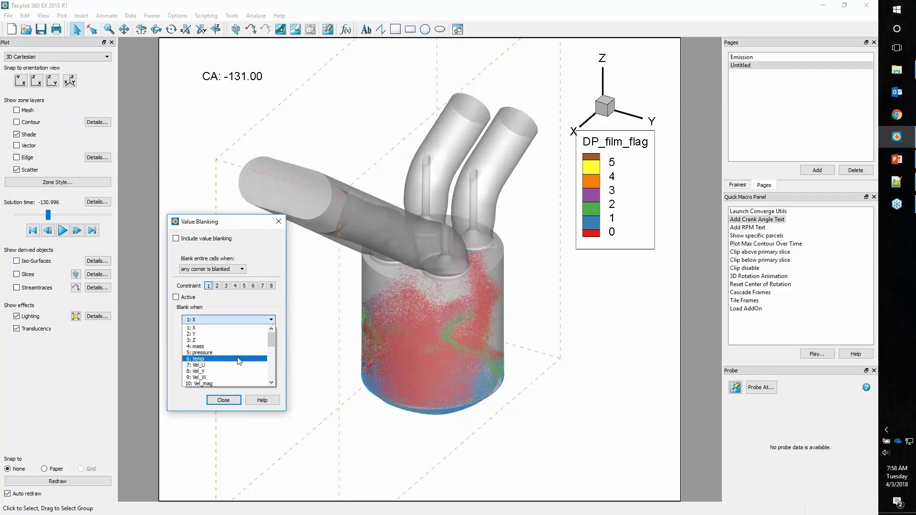
pyautogui.scroll(-6, 236, 355)
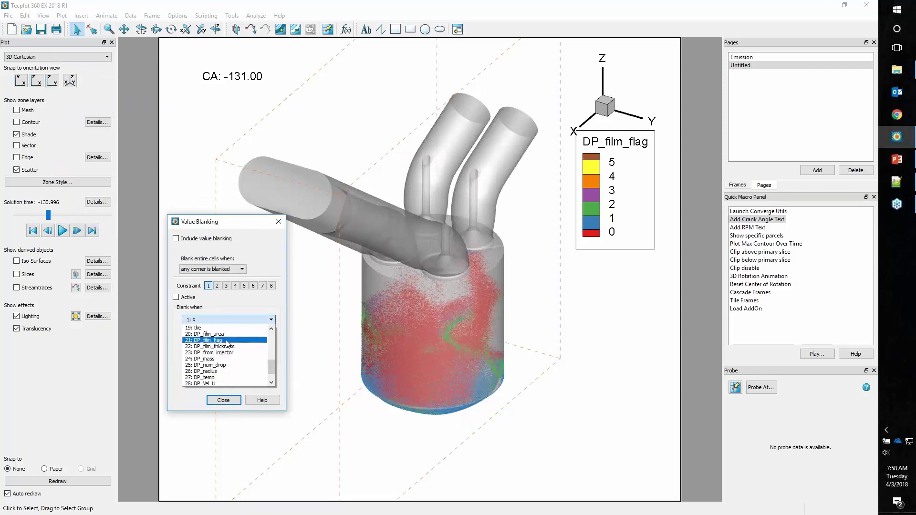
pyautogui.click(228, 341)
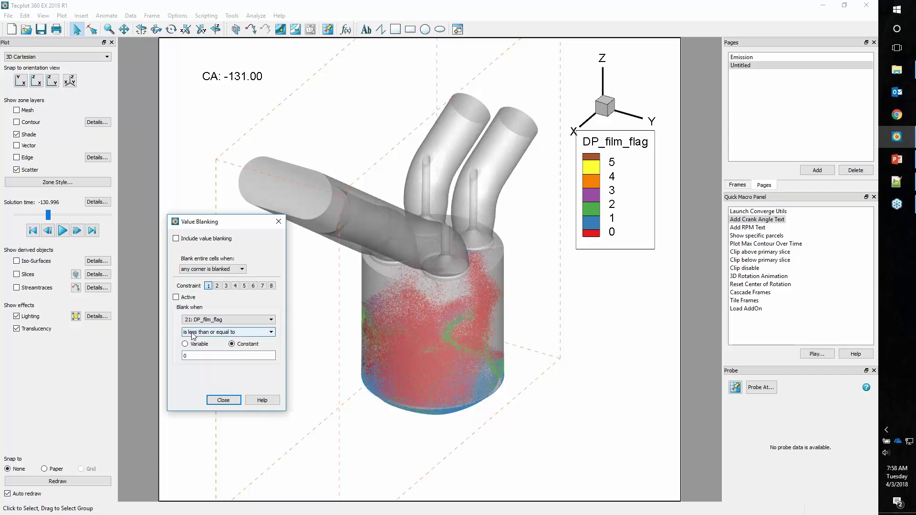
pyautogui.click(176, 297)
pyautogui.click(186, 237)
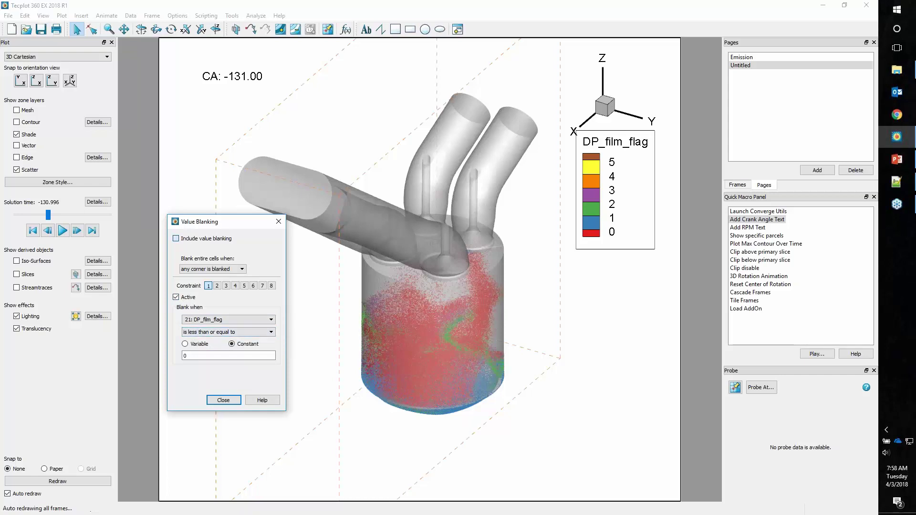
pyautogui.click(235, 333)
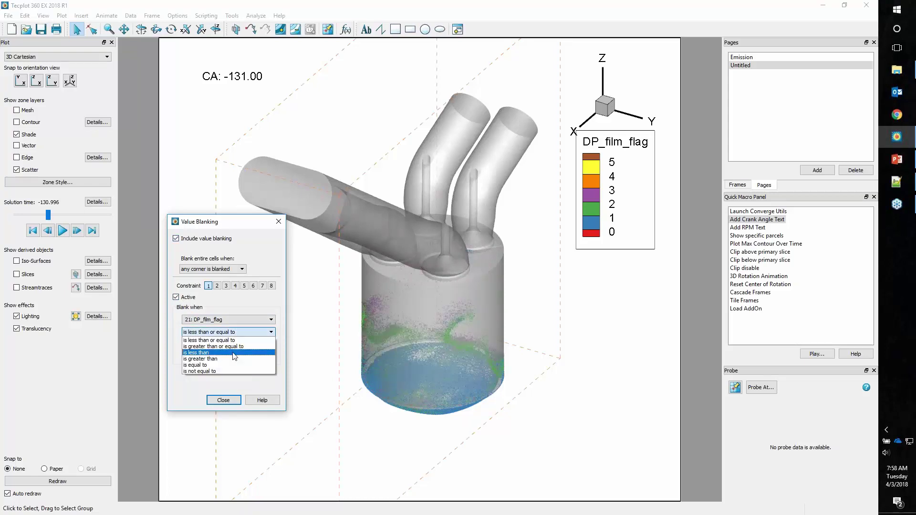
pyautogui.click(226, 370)
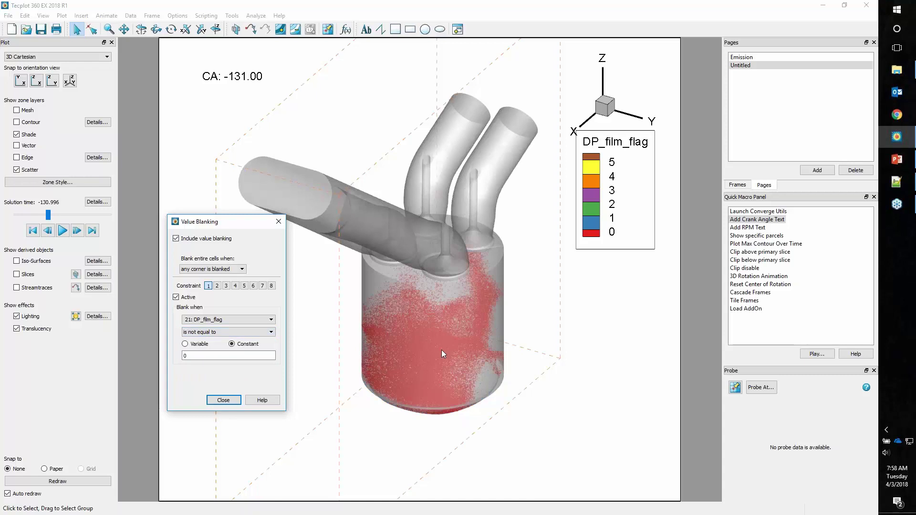
pyautogui.click(223, 400)
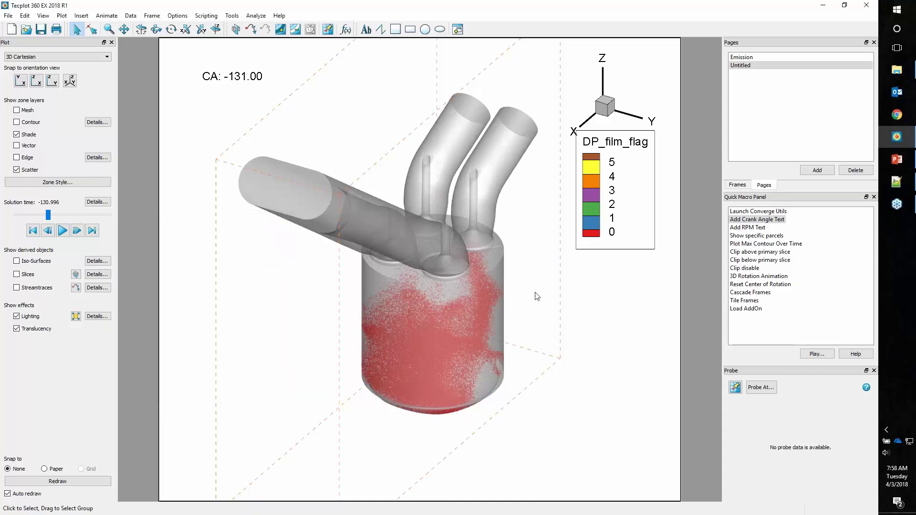
# Run the 'Show specific parcels' quick macro with parcel type 0.
pyautogui.doubleClick(757, 236)
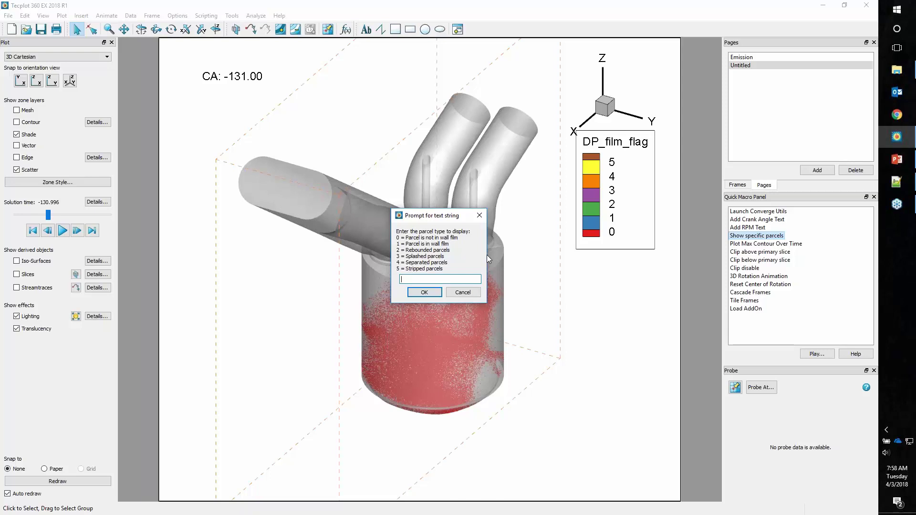
pyautogui.write('0')
pyautogui.click(435, 292)
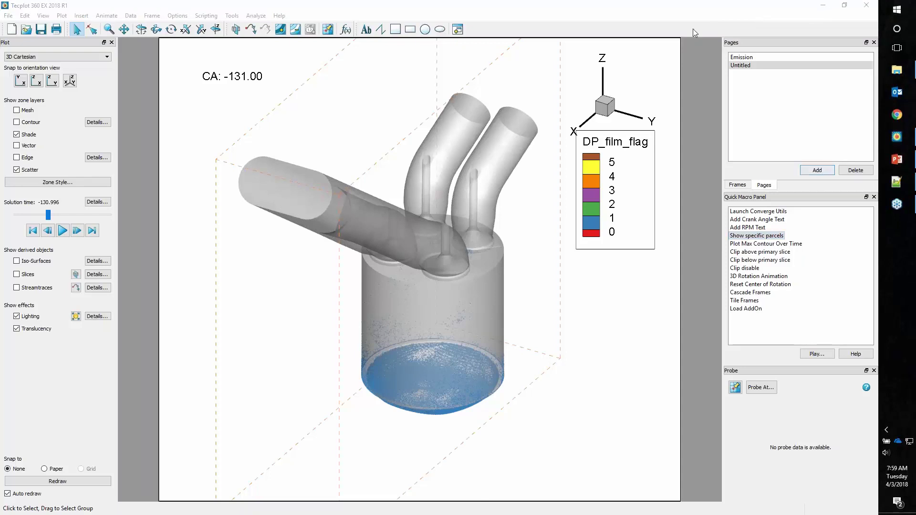
# Rename the Untitled page to Spray.
pyautogui.doubleClick(760, 65)
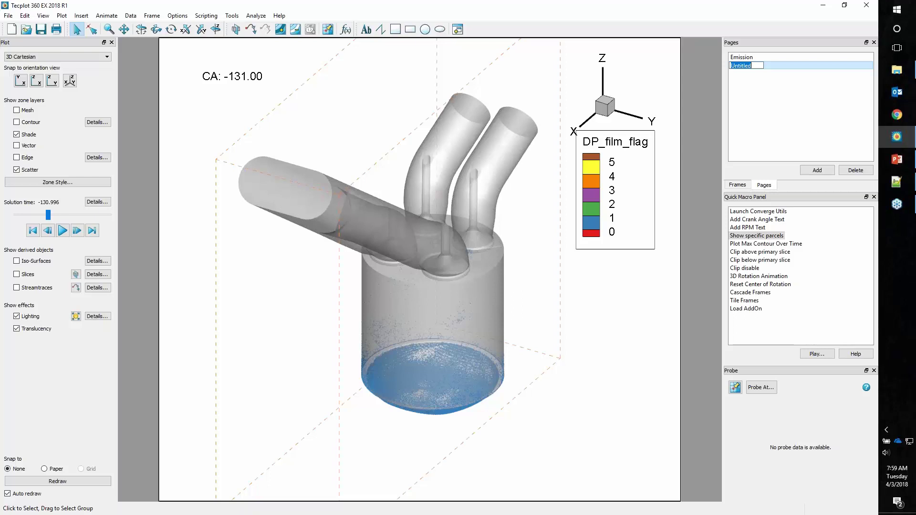
pyautogui.write('Spray')
pyautogui.press('Return')
# Add a new page and set its plot type to 3D Cartesian.
pyautogui.click(818, 171)
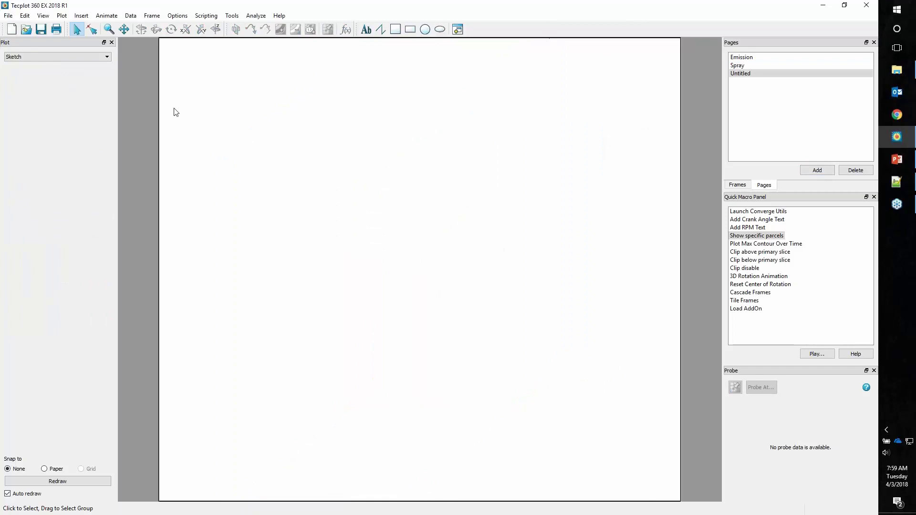
pyautogui.click(50, 57)
pyautogui.click(46, 65)
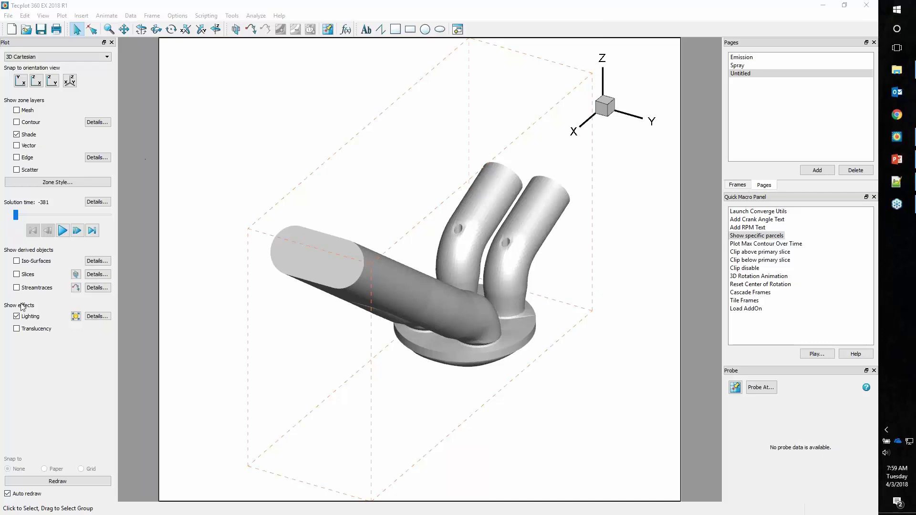
# Place a slice through the port geometry and clip the model above the primary slice.
pyautogui.click(77, 278)
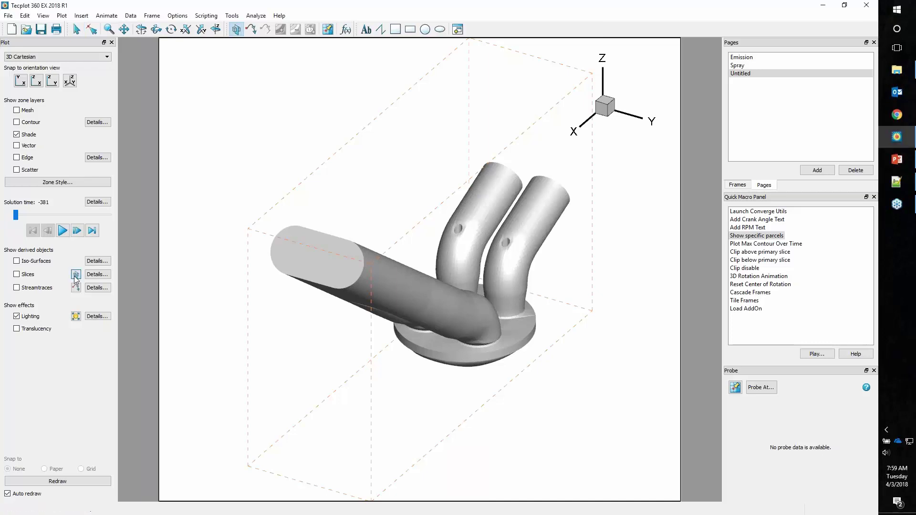
pyautogui.click(516, 331)
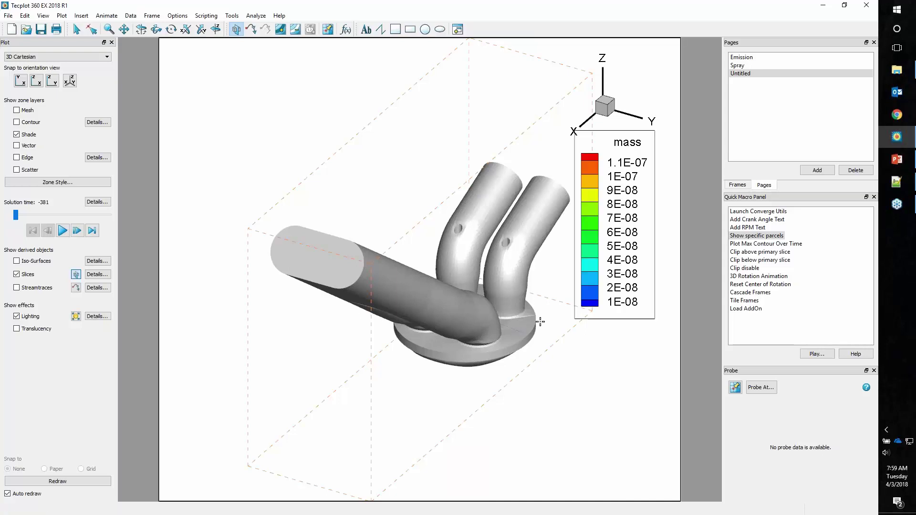
pyautogui.moveTo(539, 321)
pyautogui.mouseDown(button='middle')
pyautogui.moveTo(450, 423)
pyautogui.moveTo(504, 310)
pyautogui.mouseUp(button='middle')
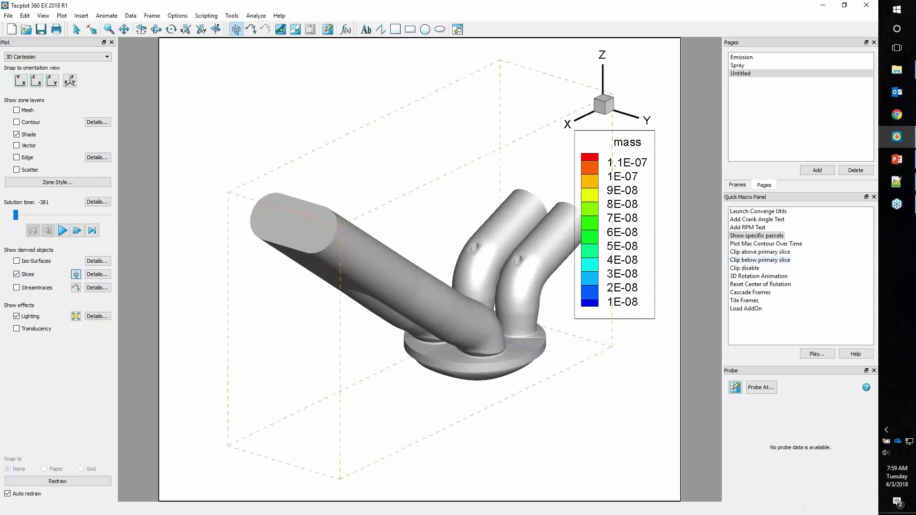
pyautogui.doubleClick(745, 253)
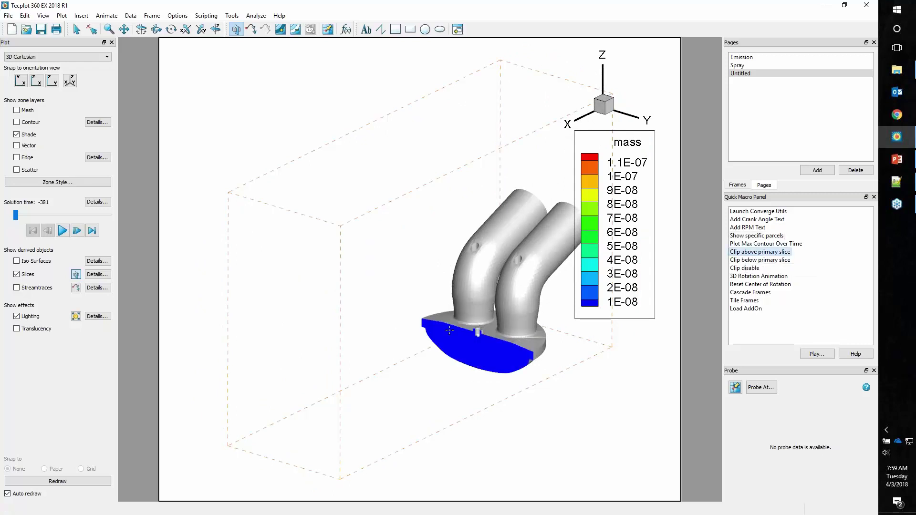
pyautogui.moveTo(449, 304); pyautogui.dragTo(412, 253, button='right')
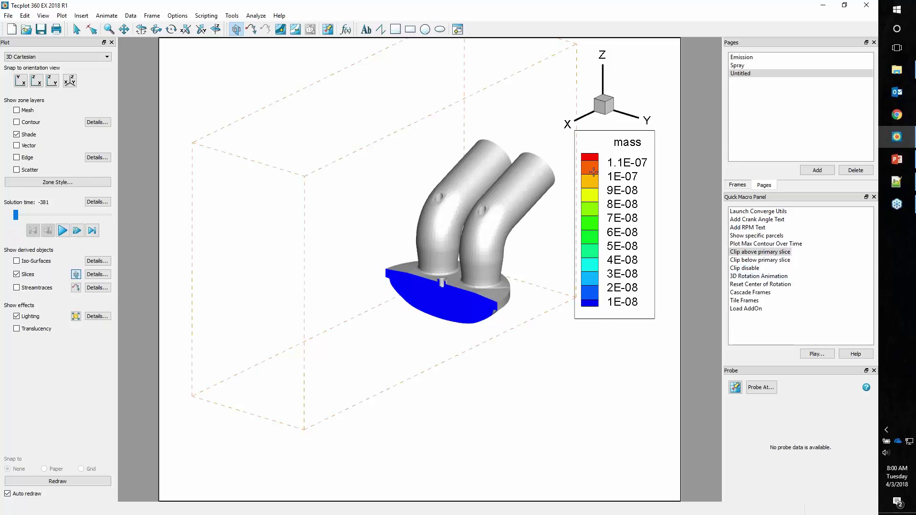
pyautogui.press('s')
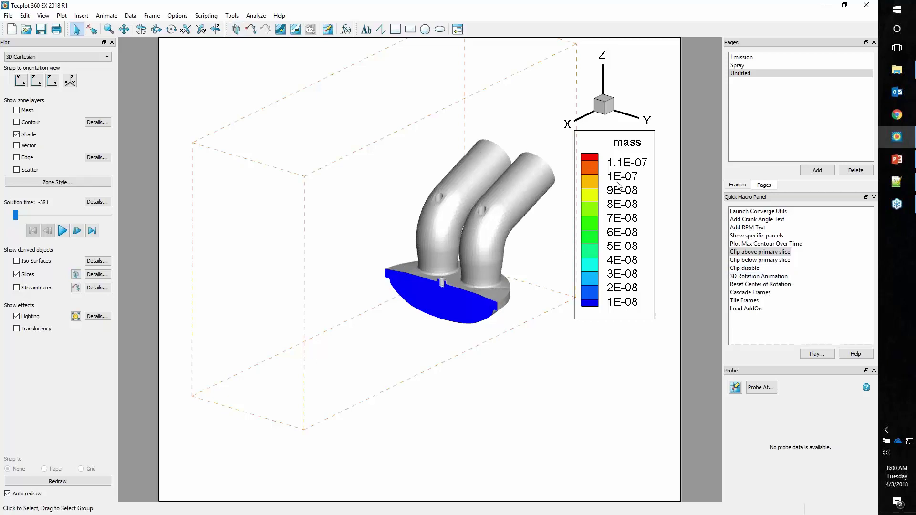
# Contour the slice by 6: temp using the Sequential - Viridis colour map.
pyautogui.doubleClick(627, 146)
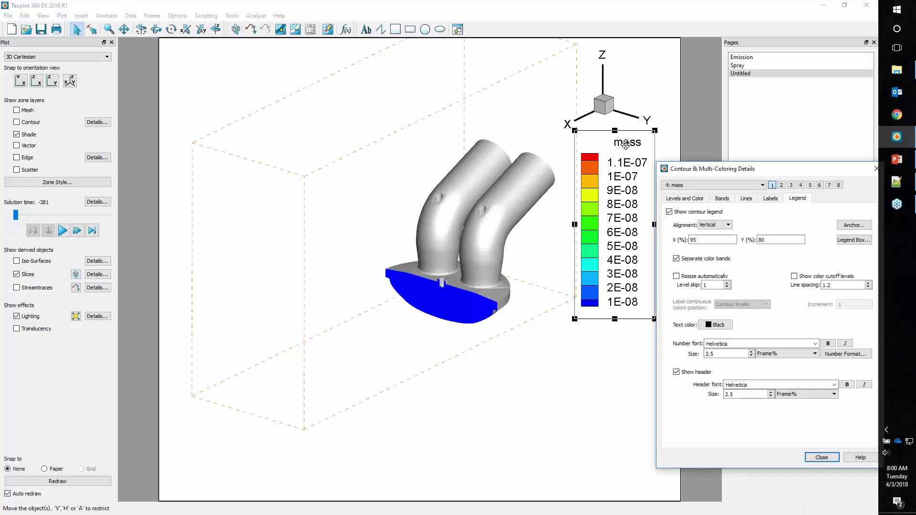
pyautogui.moveTo(726, 170); pyautogui.dragTo(678, 183)
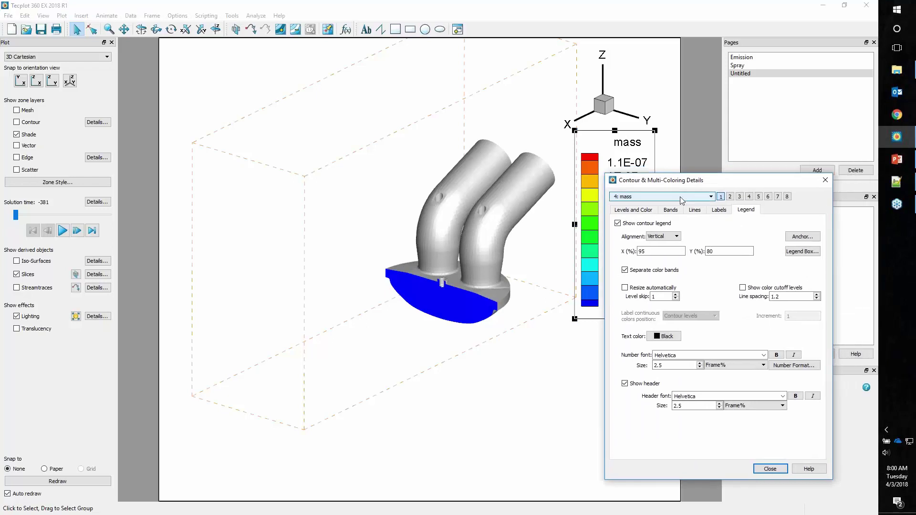
pyautogui.click(668, 196)
pyautogui.click(660, 237)
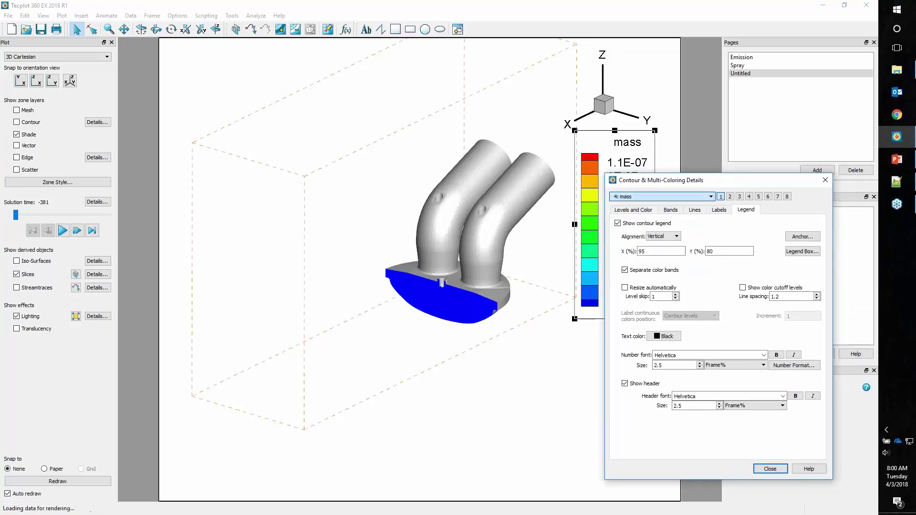
pyautogui.click(647, 212)
pyautogui.click(786, 357)
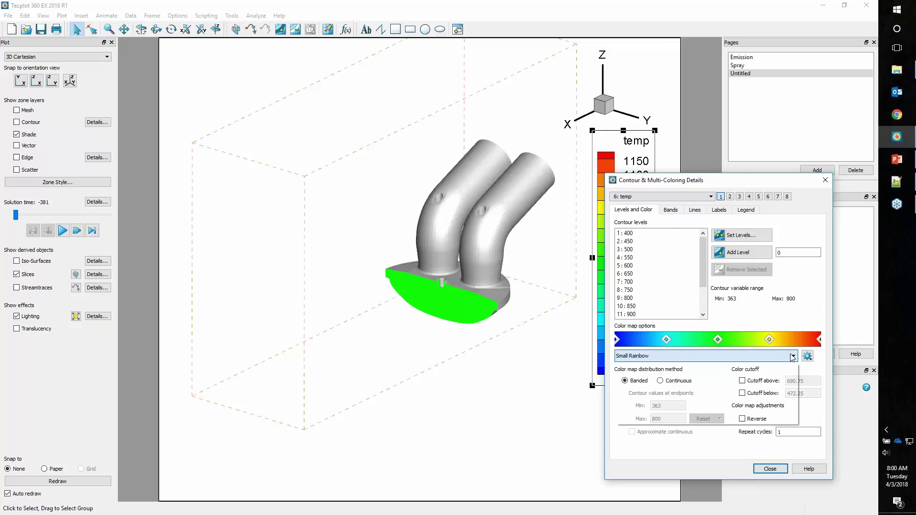
pyautogui.moveTo(794, 376); pyautogui.dragTo(786, 422)
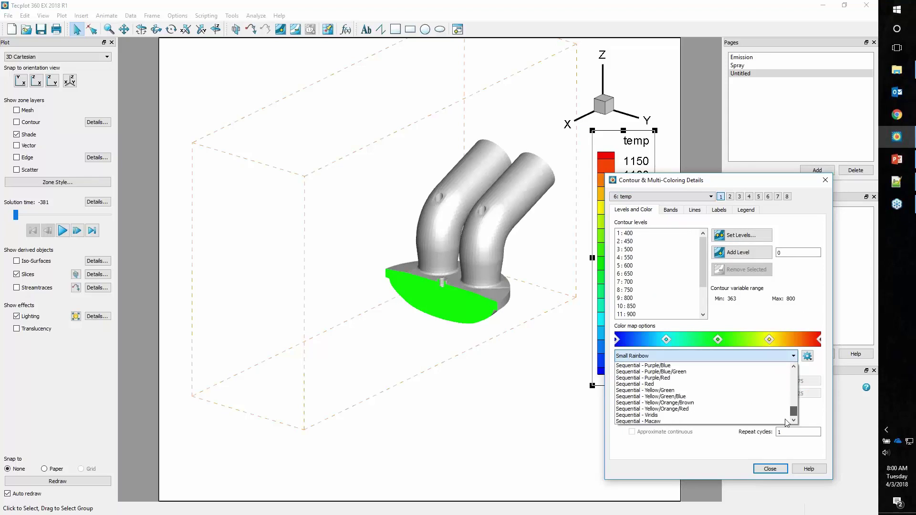
pyautogui.click(688, 415)
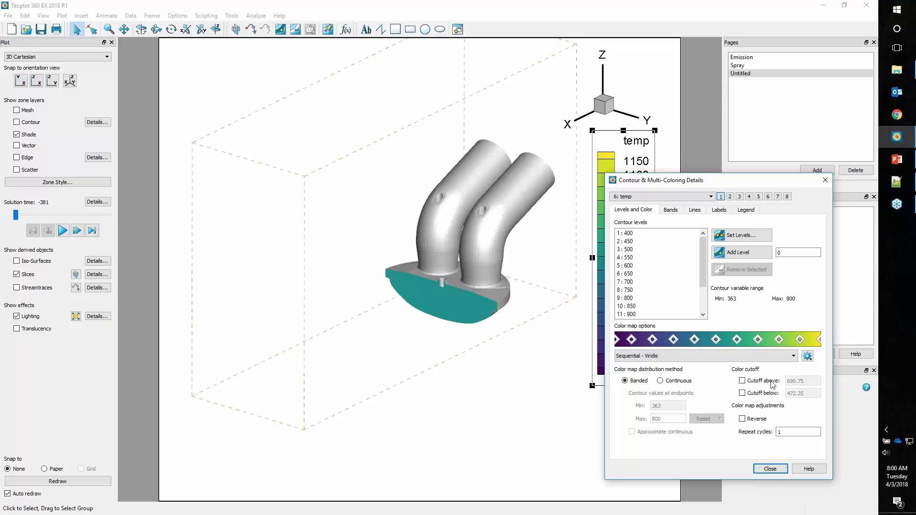
pyautogui.click(808, 356)
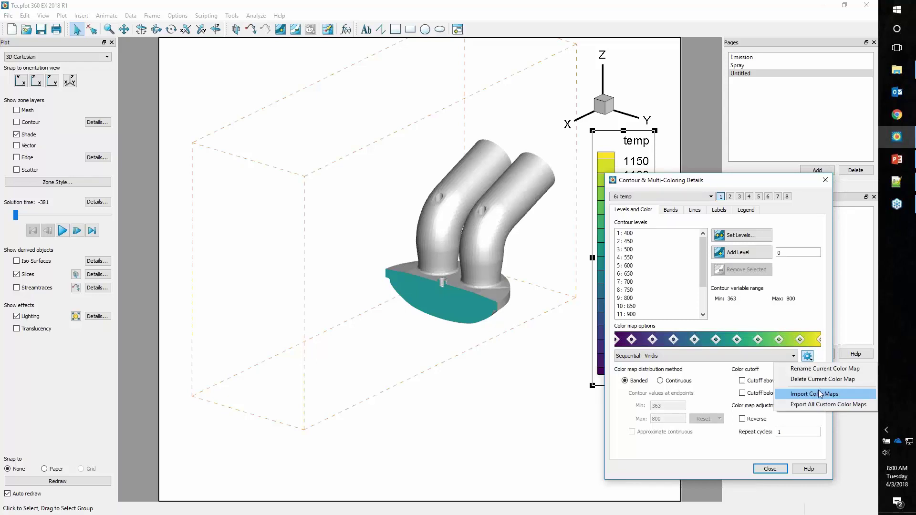
pyautogui.press('Escape')
pyautogui.press('Escape')
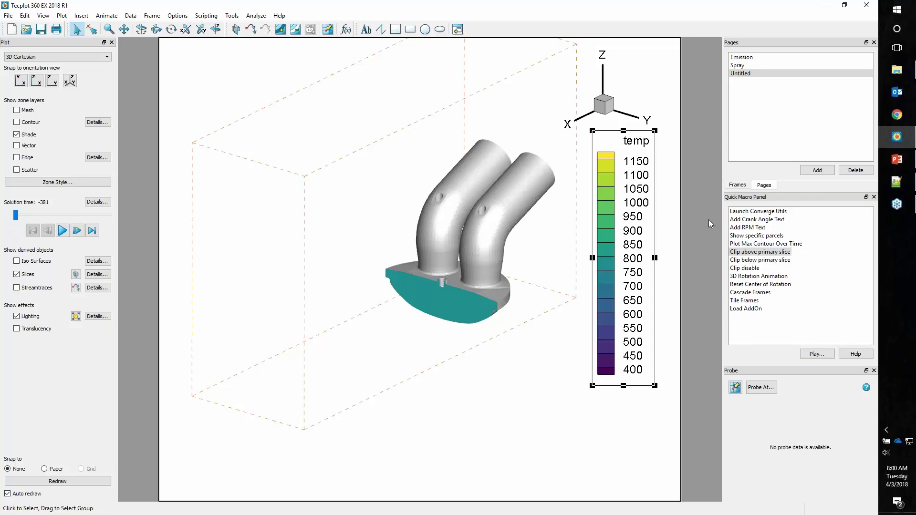
# Run Plot Max Contour Over Time, then probe the Max temp curve at two points.
pyautogui.doubleClick(748, 245)
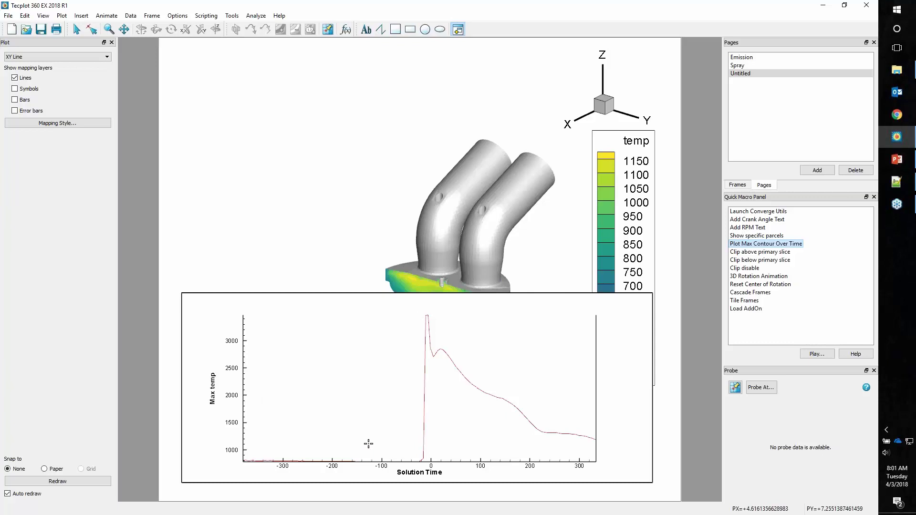
pyautogui.click(371, 428)
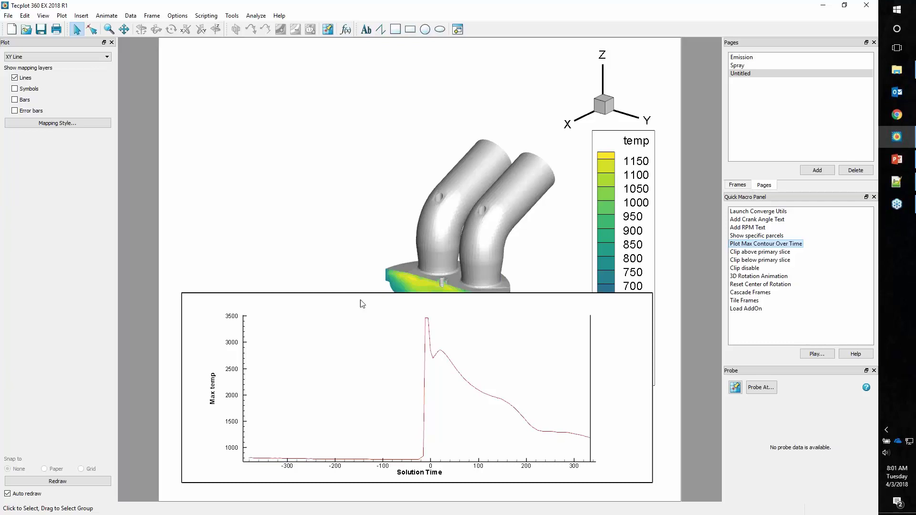
pyautogui.click(328, 30)
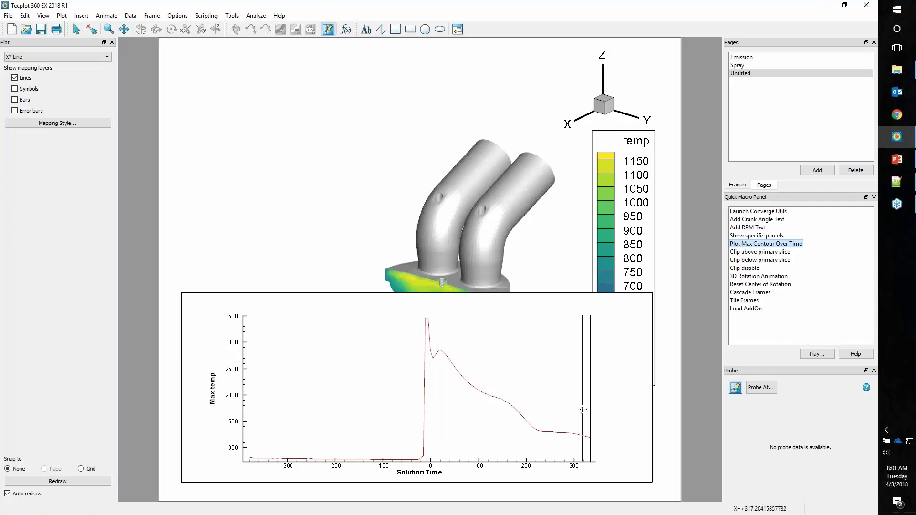
pyautogui.click(586, 437)
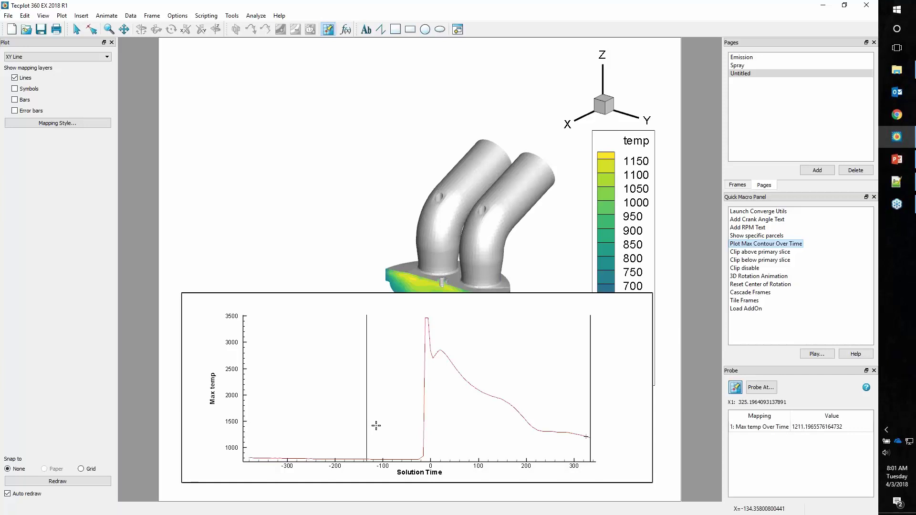
pyautogui.click(438, 399)
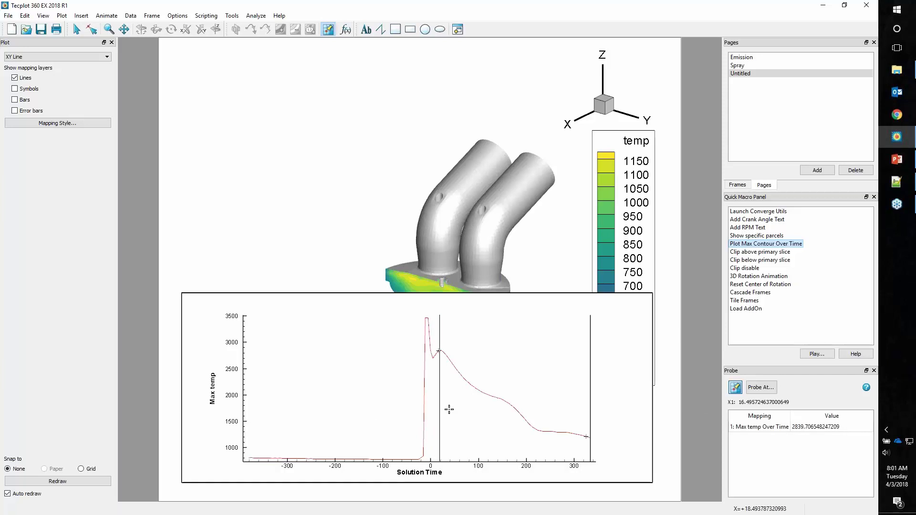
# Set exact temp contour levels: minimum 1000, maximum 3000, 16 levels.
pyautogui.click(604, 164)
pyautogui.doubleClick(603, 164)
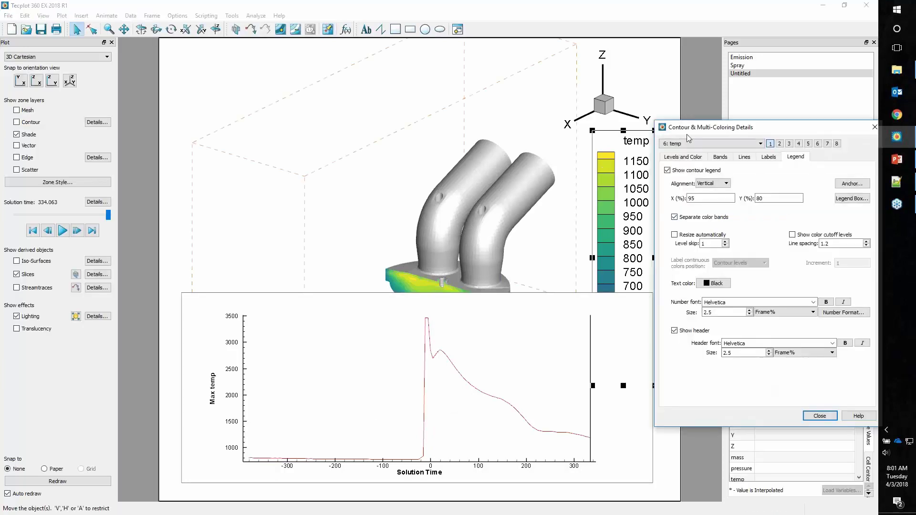
pyautogui.click(683, 157)
pyautogui.click(791, 182)
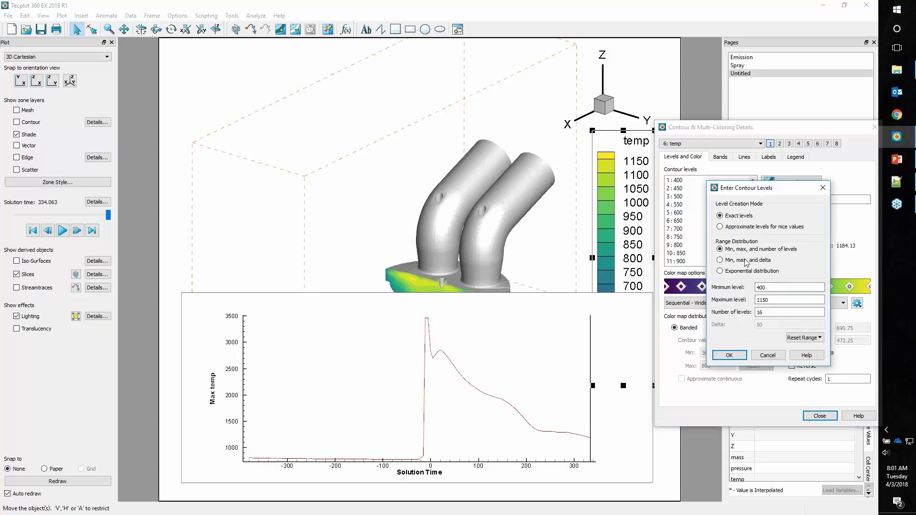
pyautogui.doubleClick(758, 288)
pyautogui.press('Tab')
pyautogui.press('Tab')
pyautogui.press('Return')
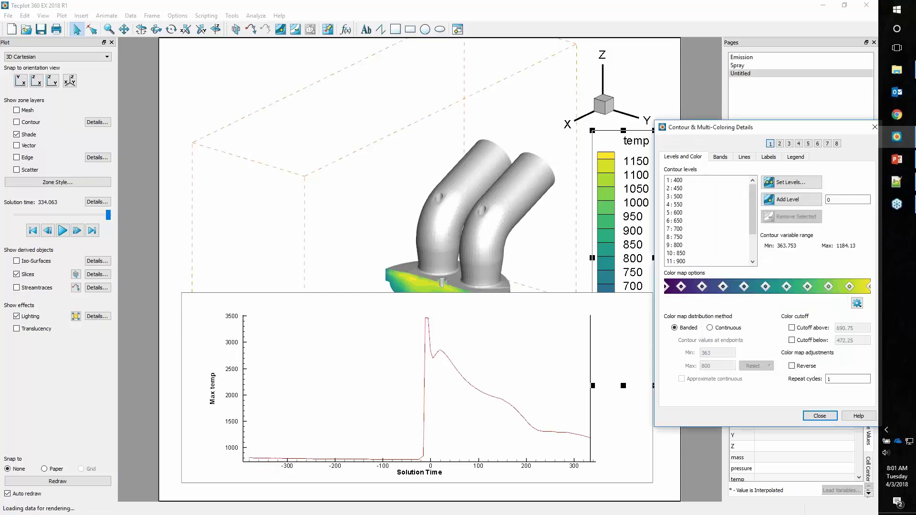
# Shrink the 3D frame into the upper left and stretch the Max temp plot across the page bottom.
pyautogui.click(820, 415)
pyautogui.click(652, 293)
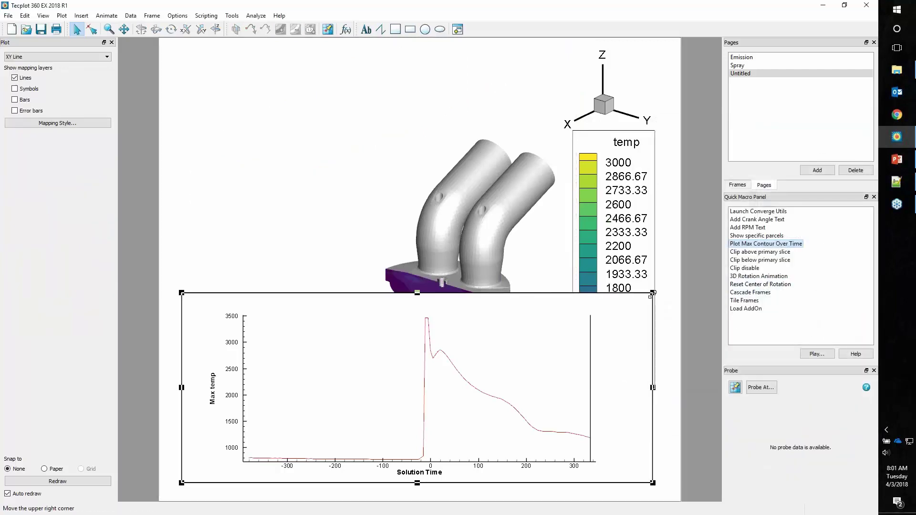
pyautogui.moveTo(653, 293); pyautogui.dragTo(496, 380)
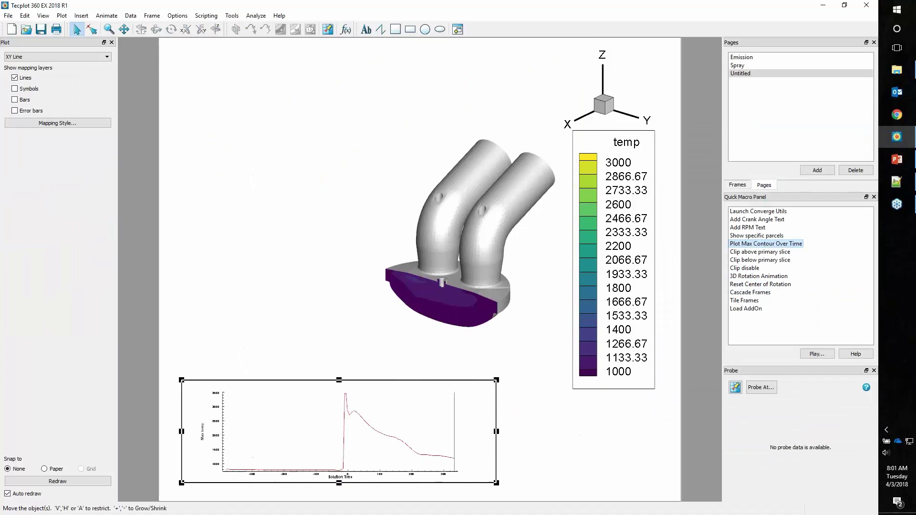
pyautogui.moveTo(387, 378); pyautogui.dragTo(332, 394)
pyautogui.click(160, 163)
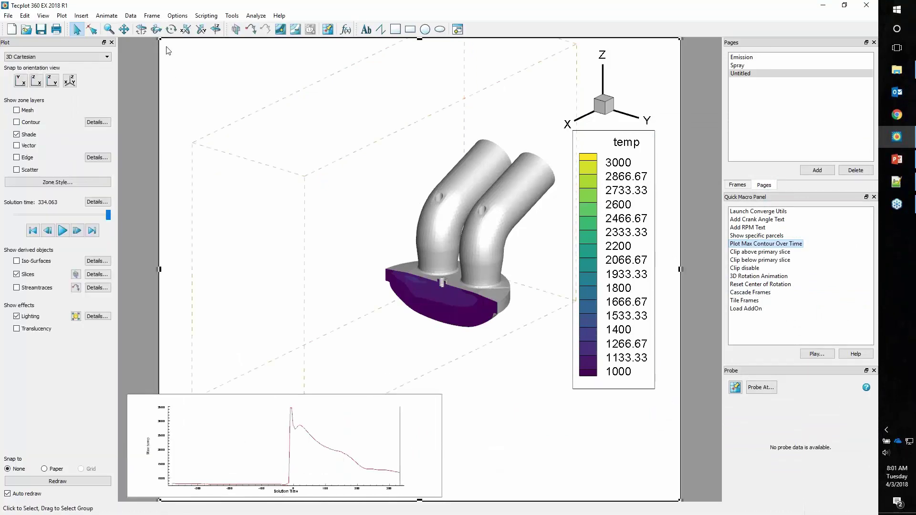
pyautogui.moveTo(158, 39); pyautogui.dragTo(183, 157)
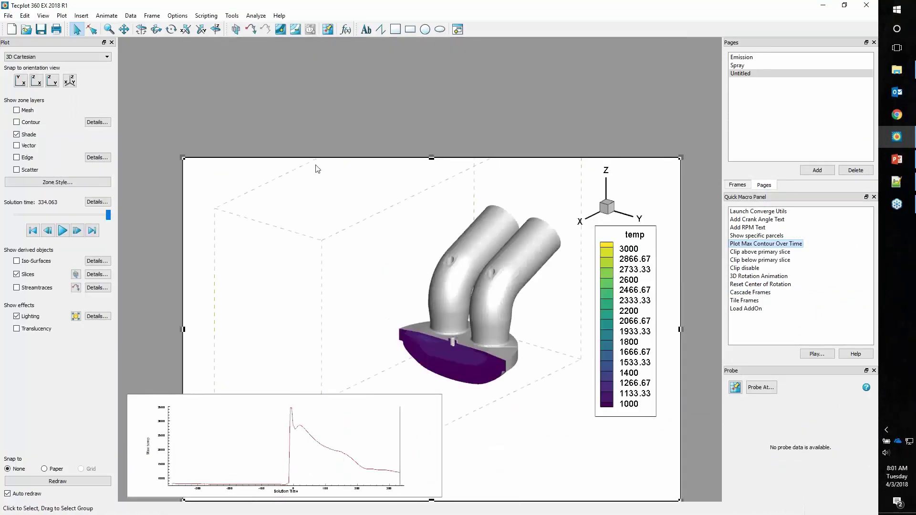
pyautogui.moveTo(317, 157); pyautogui.dragTo(260, 43)
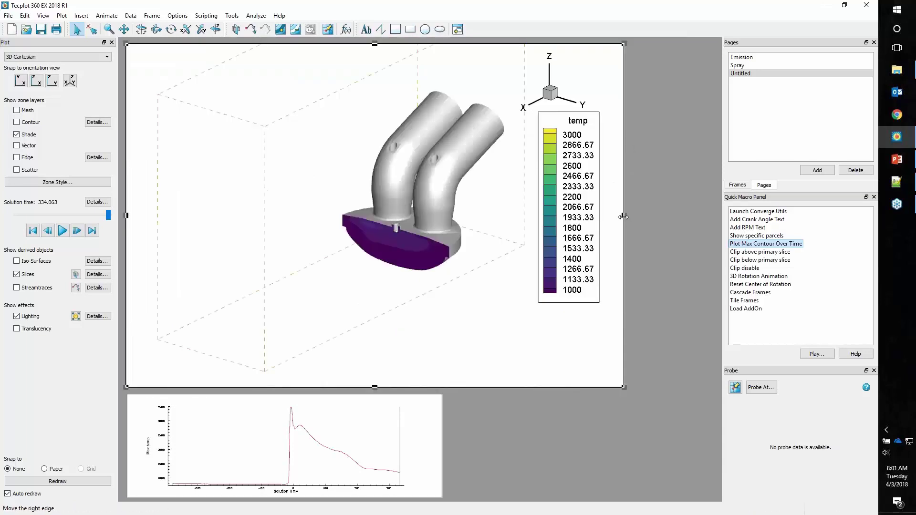
pyautogui.moveTo(623, 217); pyautogui.dragTo(439, 217)
pyautogui.moveTo(442, 446); pyautogui.dragTo(714, 447)
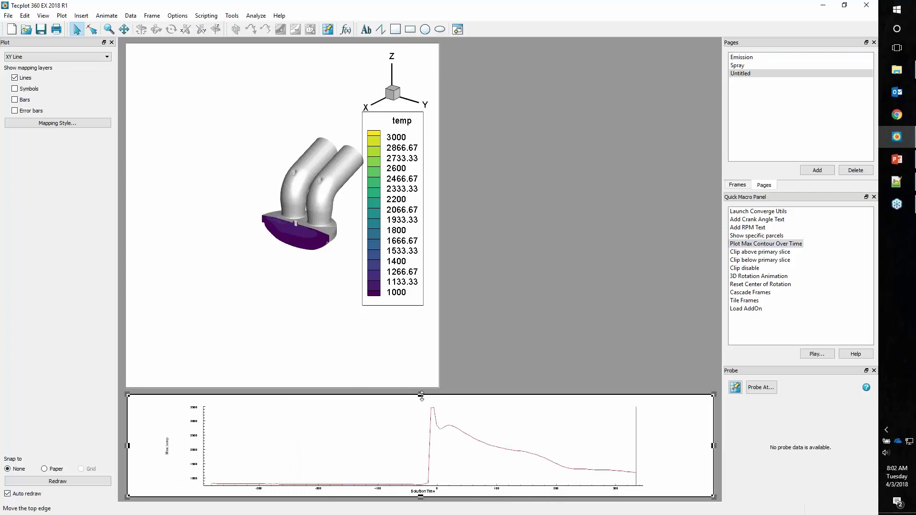
# Zoom into the slice and move the temp legend lower in the 3D frame.
pyautogui.moveTo(422, 396); pyautogui.dragTo(421, 391)
pyautogui.click(302, 170)
pyautogui.scroll(8, 302, 169)
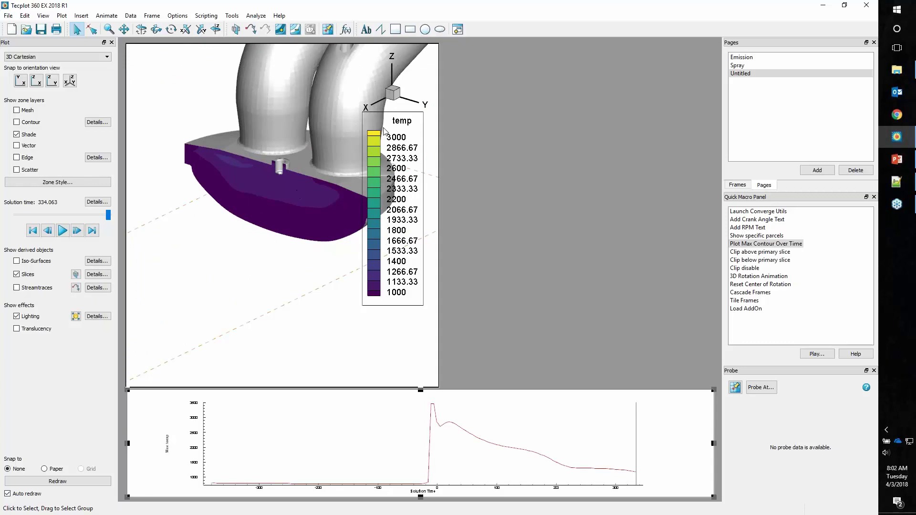
pyautogui.moveTo(384, 139); pyautogui.dragTo(397, 217)
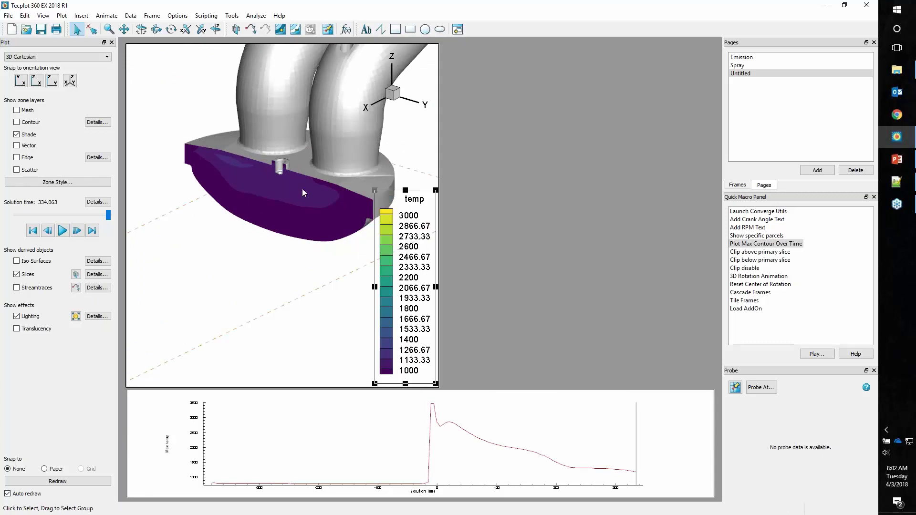
pyautogui.rightClick(266, 205)
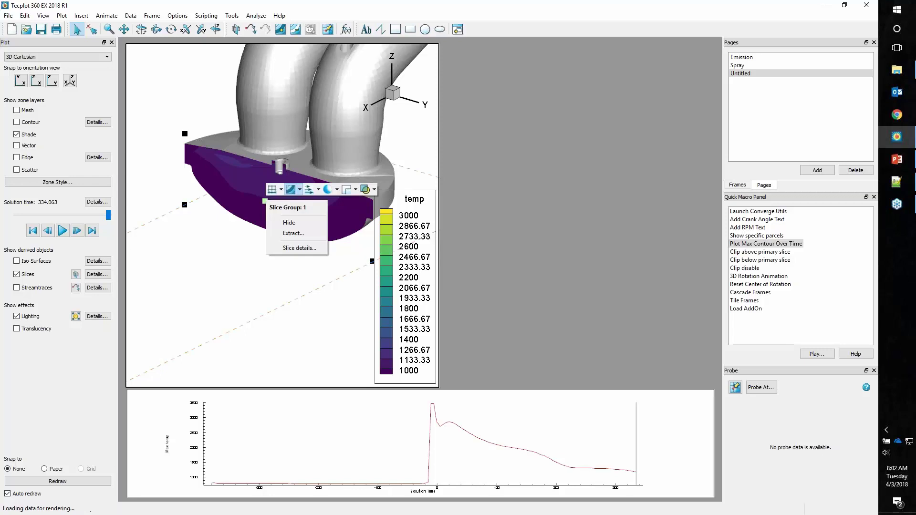
pyautogui.press('Escape')
# Go to solution time 4.12175 and reframe the slice close up.
pyautogui.scroll(5, 268, 164)
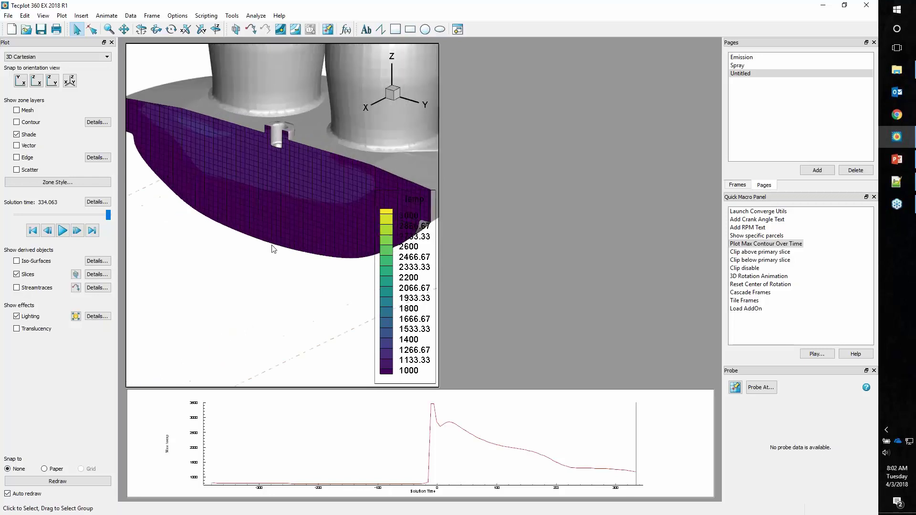
pyautogui.scroll(2, 281, 176)
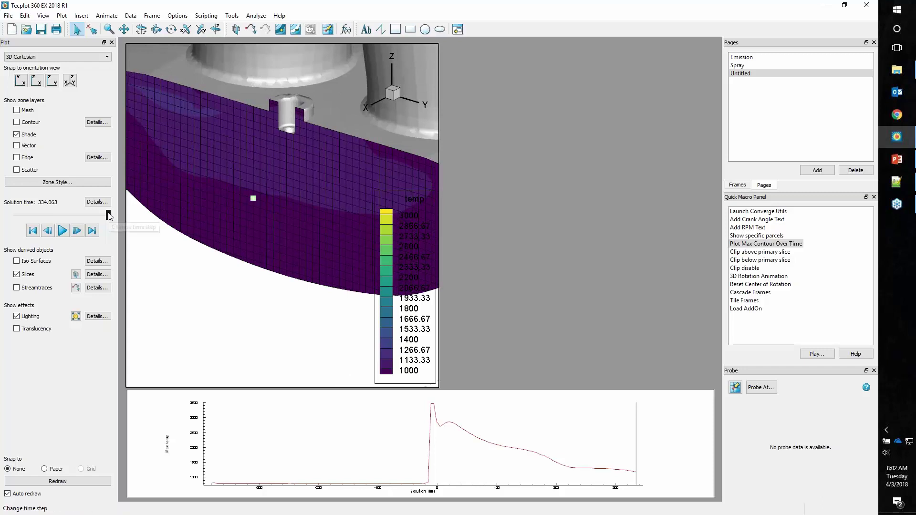
pyautogui.scroll(-1, 109, 213)
pyautogui.moveTo(107, 215); pyautogui.dragTo(66, 215)
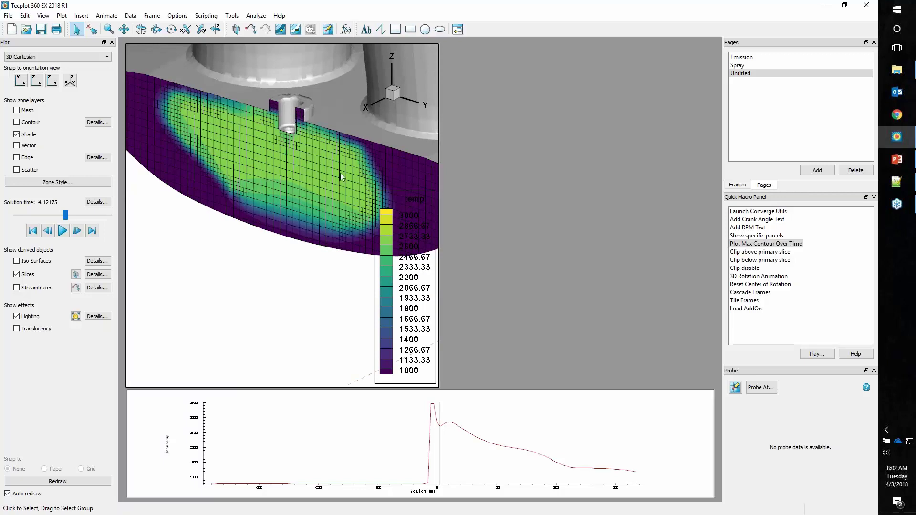
pyautogui.moveTo(325, 176); pyautogui.dragTo(313, 130, button='middle')
# Adjust the right 3D frame and remove its clipping with the Clip disable macro.
pyautogui.click(435, 45)
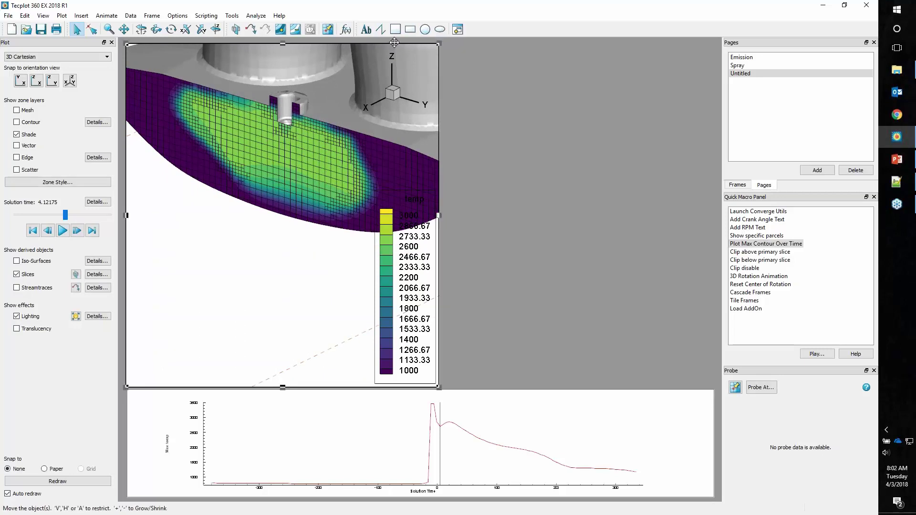
pyautogui.moveTo(391, 43); pyautogui.dragTo(670, 41)
pyautogui.moveTo(404, 213); pyautogui.dragTo(445, 214)
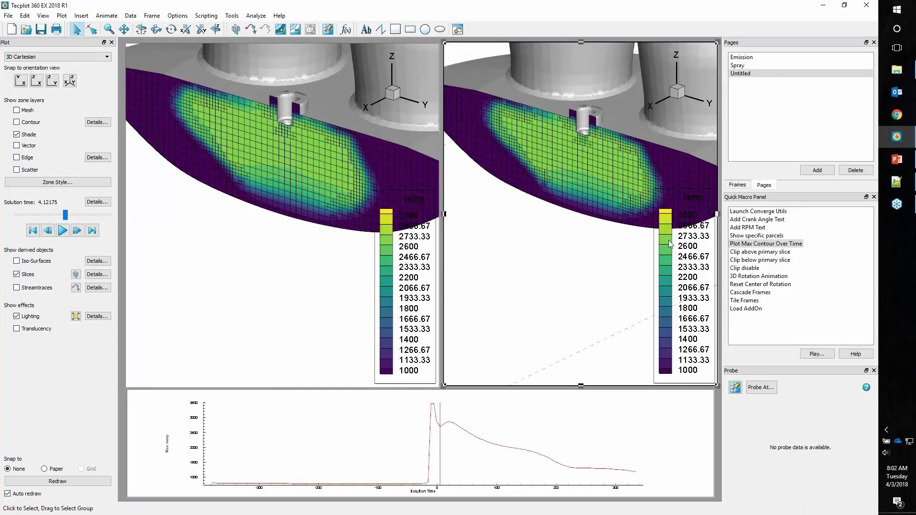
pyautogui.doubleClick(740, 269)
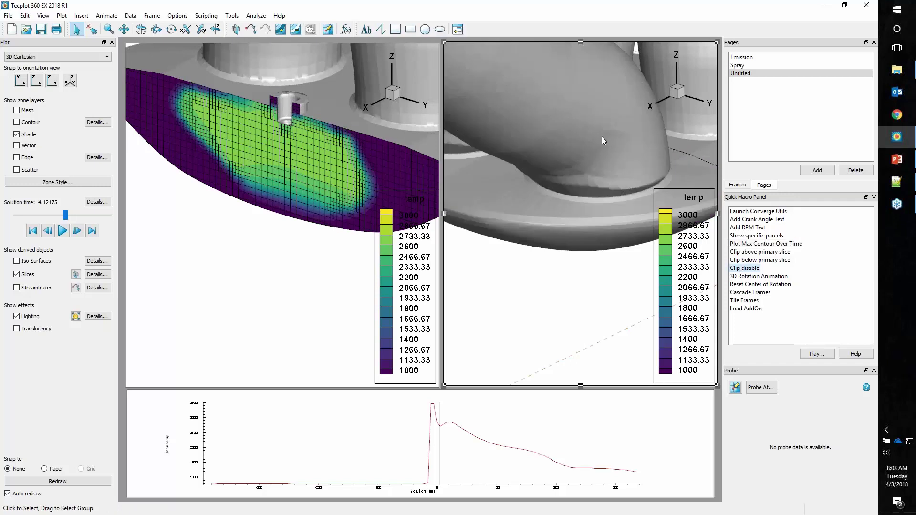
# Move the slice plane to run along both pipes and snap to the XZ side view.
pyautogui.moveTo(589, 160); pyautogui.dragTo(564, 196, button='middle')
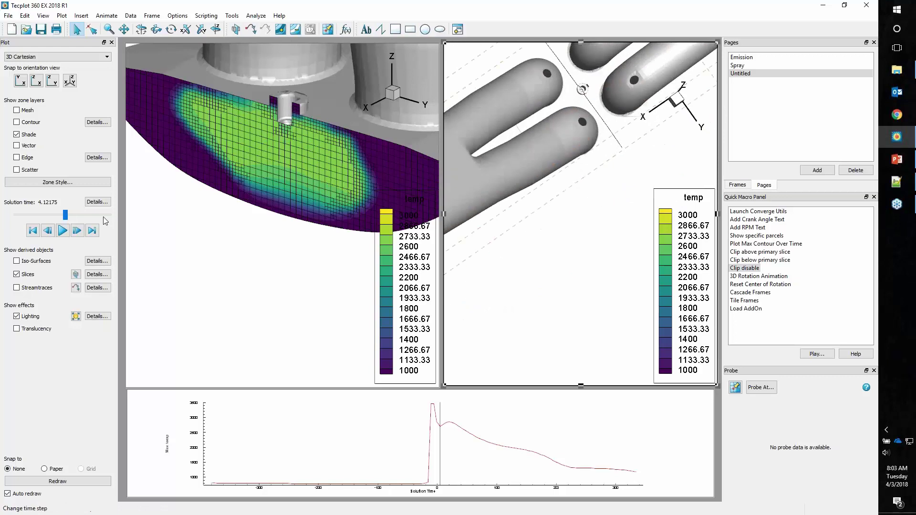
pyautogui.click(76, 274)
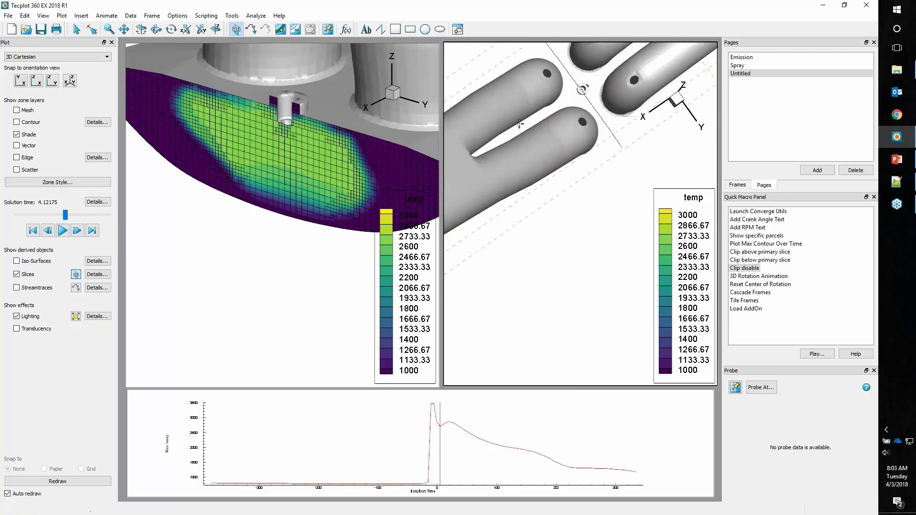
pyautogui.click(575, 125)
pyautogui.click(576, 124)
pyautogui.click(578, 125)
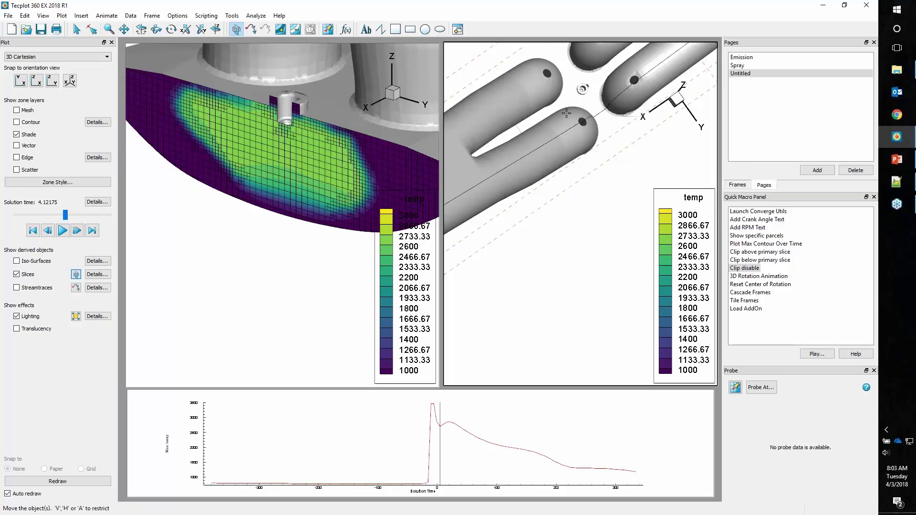
pyautogui.click(41, 84)
pyautogui.scroll(-4, 534, 231)
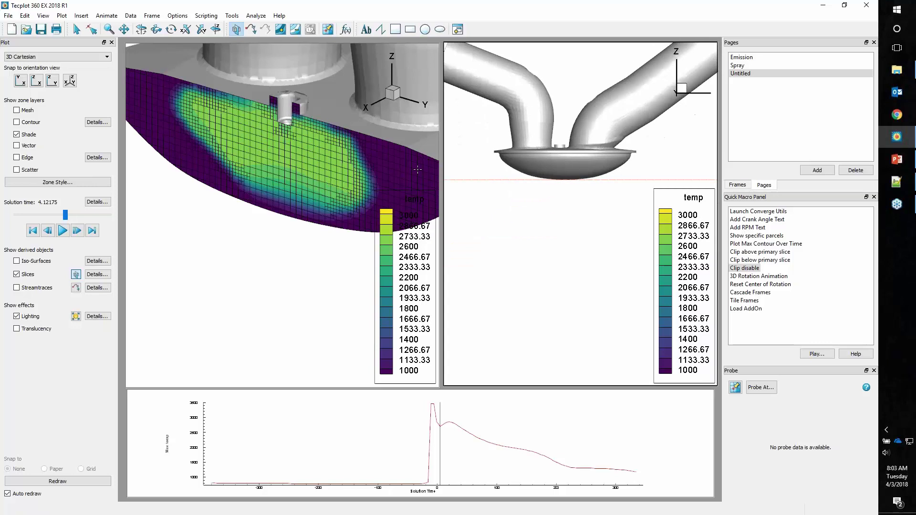
# Hide the shaded geometry and pan the right frame up to reveal the temp slice.
pyautogui.click(29, 135)
pyautogui.moveTo(563, 191); pyautogui.dragTo(556, 146)
pyautogui.click(76, 29)
# Animate through solution time and stop at 259.208.
pyautogui.rightClick(560, 126)
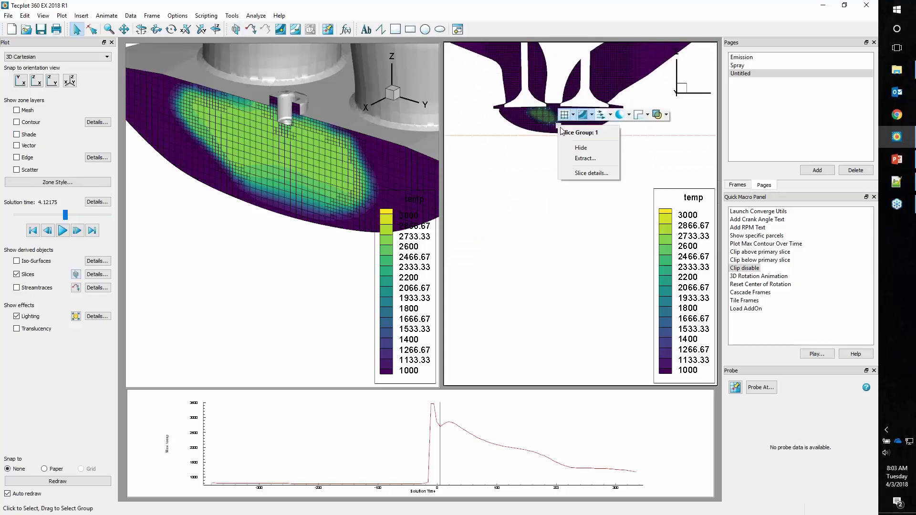
pyautogui.press('Escape')
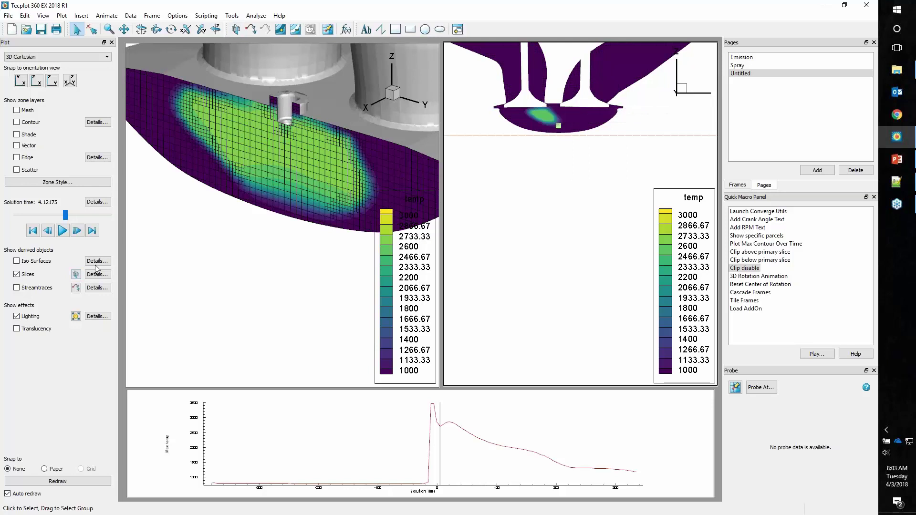
pyautogui.click(63, 231)
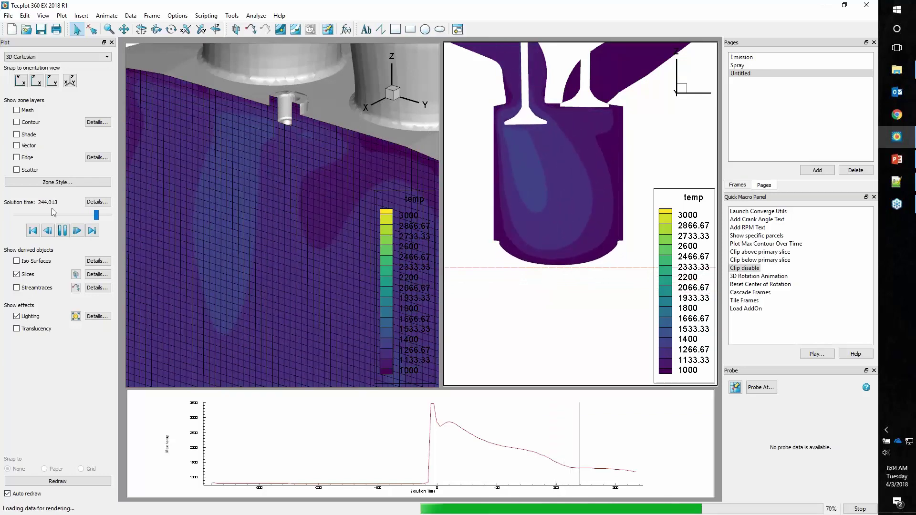
pyautogui.click(401, 329)
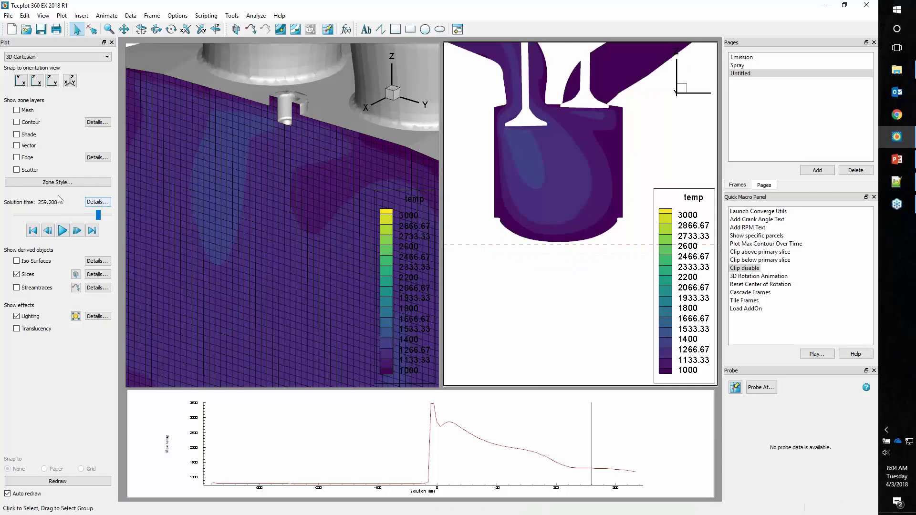
pyautogui.click(97, 202)
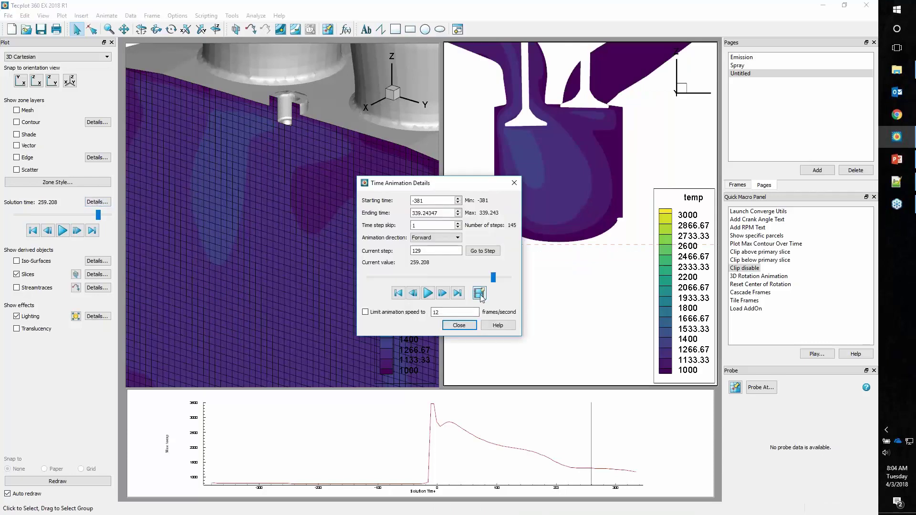
pyautogui.click(479, 293)
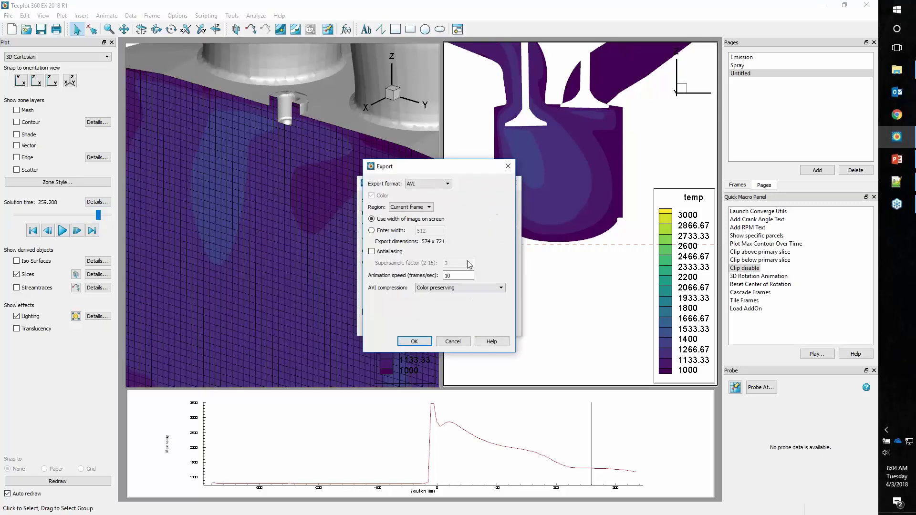
pyautogui.click(432, 187)
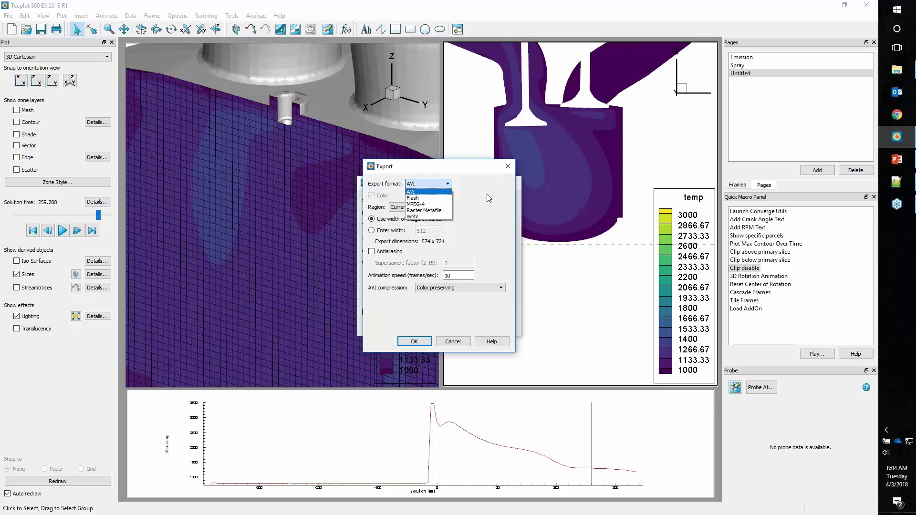
pyautogui.click(481, 210)
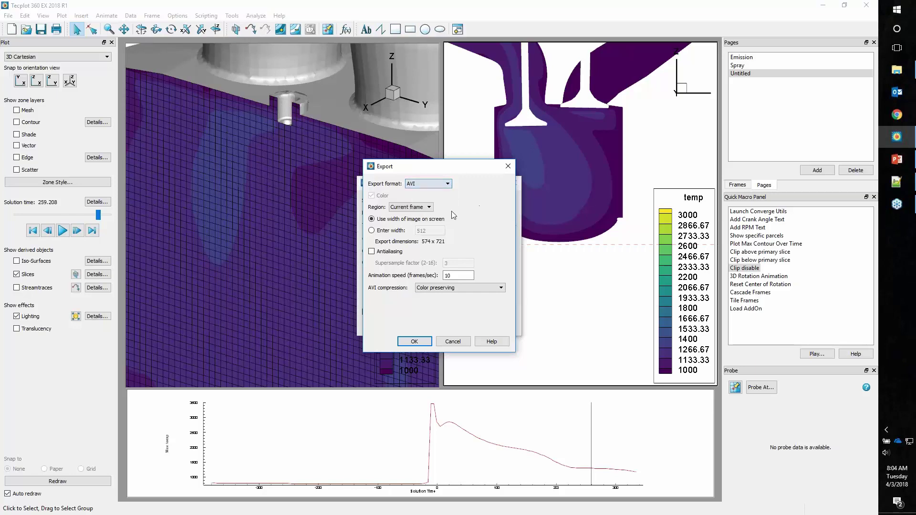
pyautogui.click(371, 251)
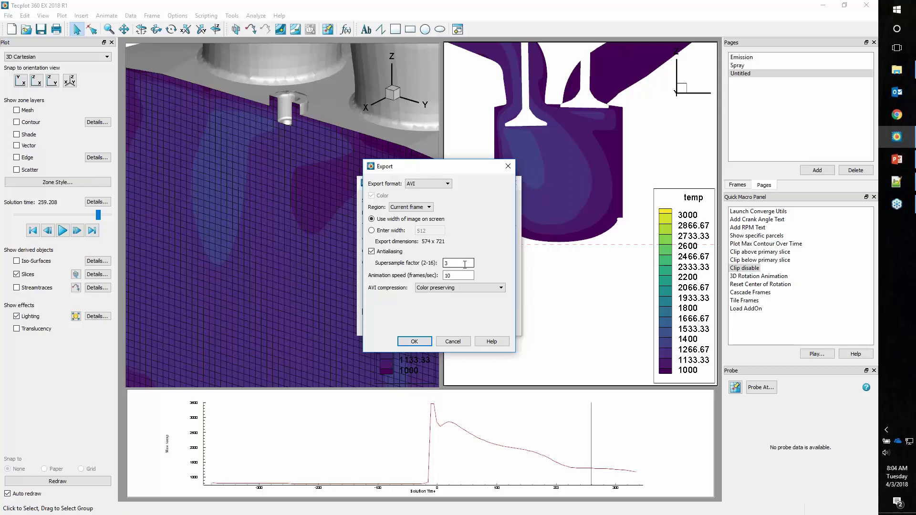
pyautogui.click(430, 231)
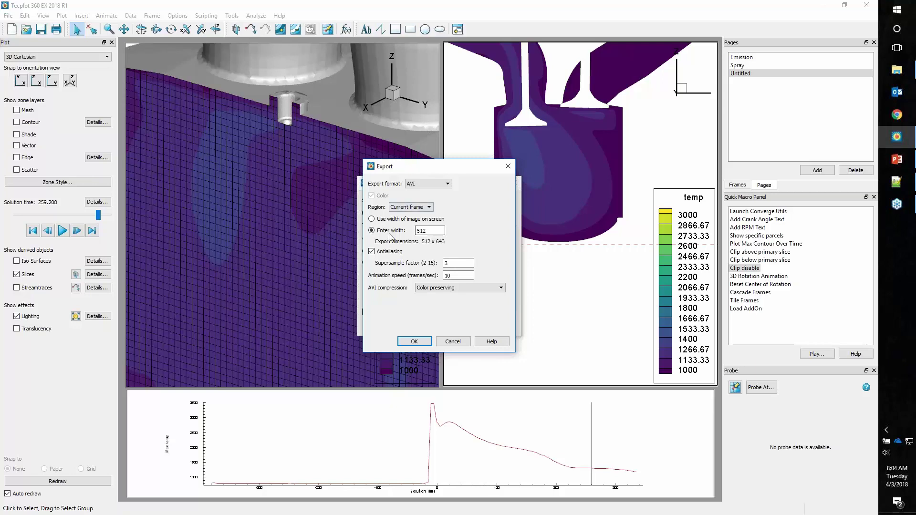
pyautogui.click(414, 341)
pyautogui.click(466, 325)
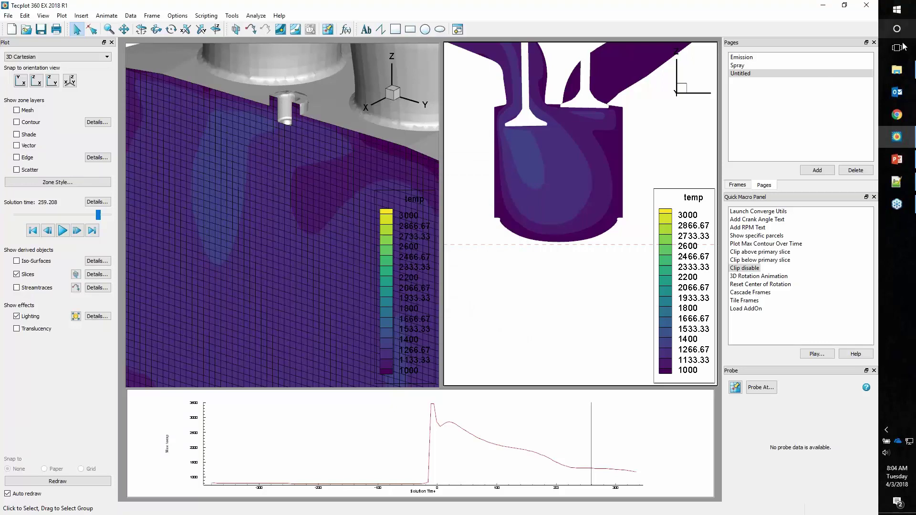
# Play Temperature.mp4 from the ICE_GDI_Run1 folder in File Explorer.
pyautogui.click(897, 70)
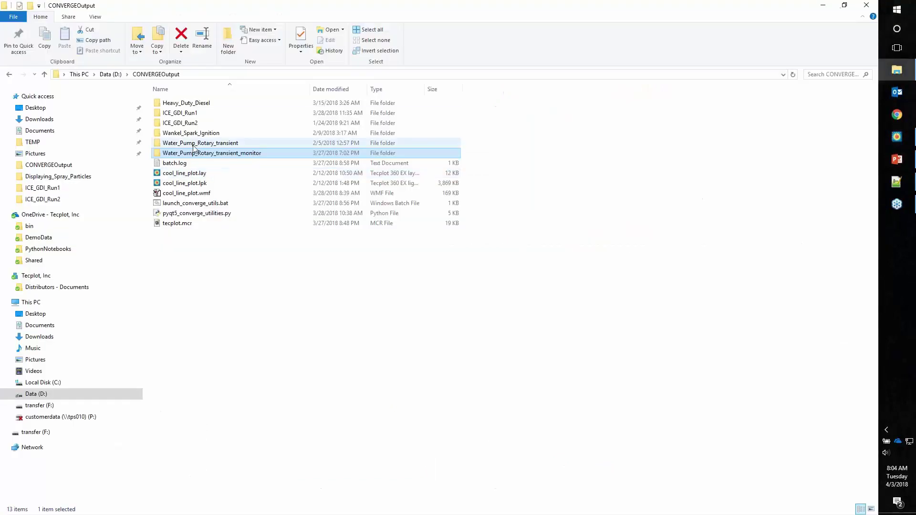
pyautogui.doubleClick(184, 116)
pyautogui.scroll(-20, 206, 250)
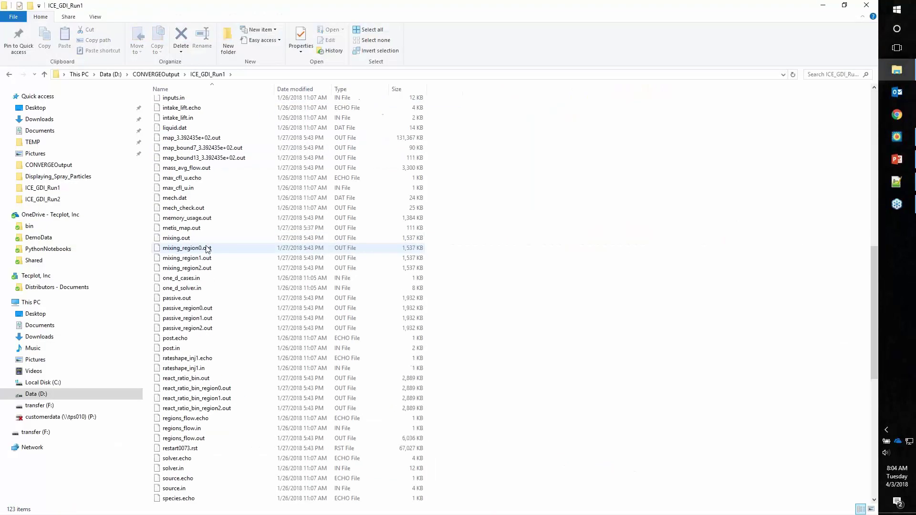
pyautogui.scroll(-6, 207, 253)
pyautogui.click(196, 317)
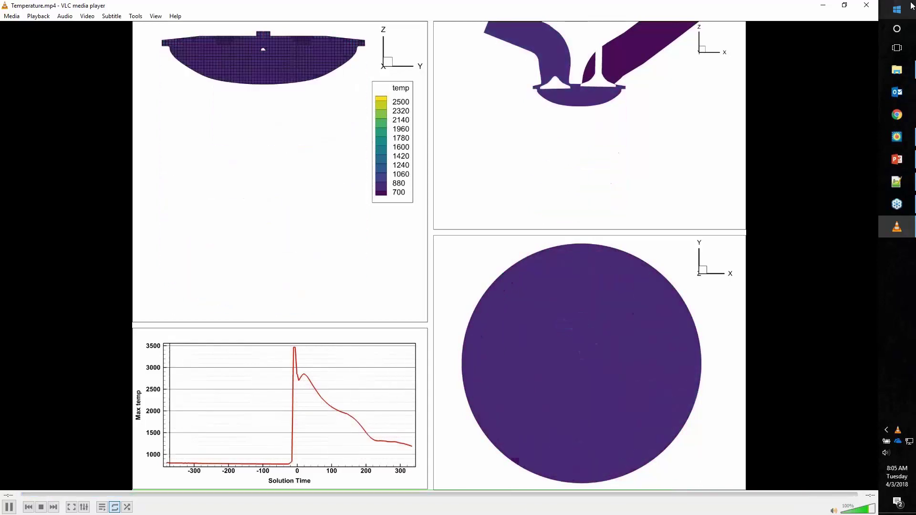
# Close the Temperature.mp4 video in VLC and return to the Tecplot plot.
pyautogui.click(875, 6)
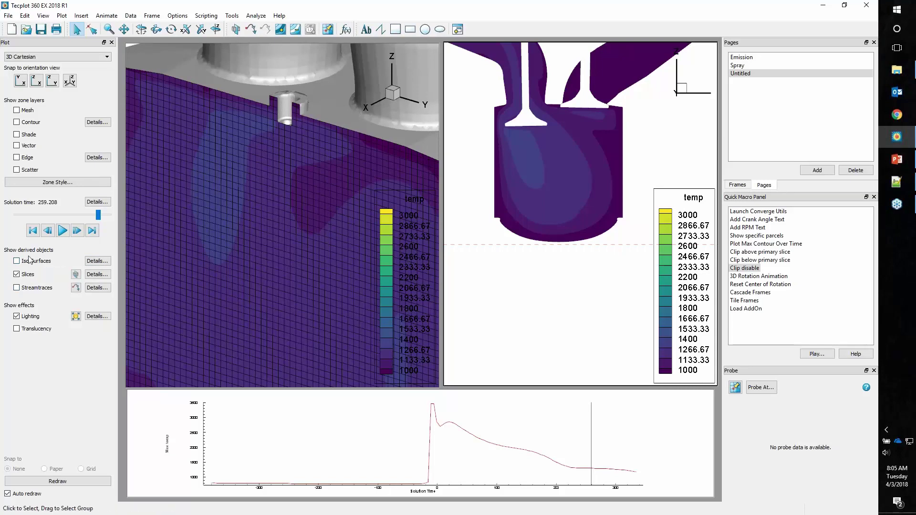
# Open Iso-Surface Details (temp at 472.25), move it aside, and switch to the Probe tool.
pyautogui.click(99, 261)
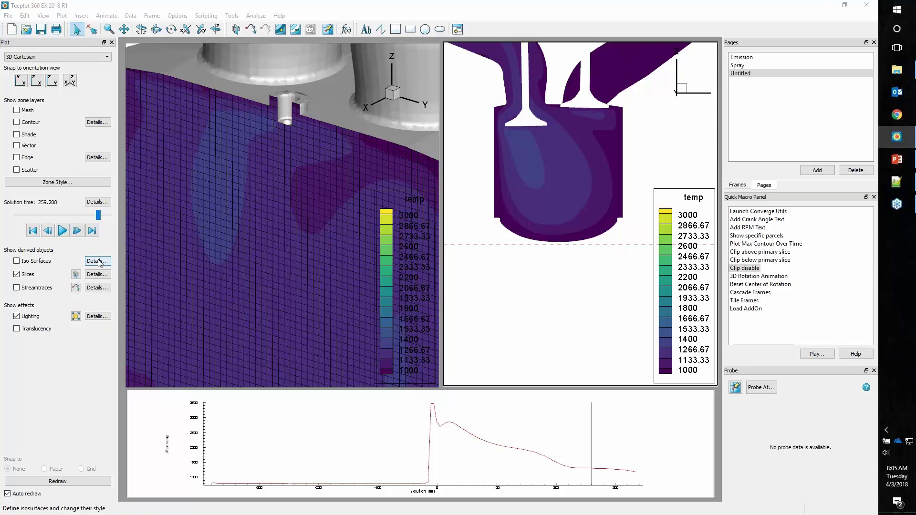
pyautogui.moveTo(461, 145); pyautogui.dragTo(577, 155)
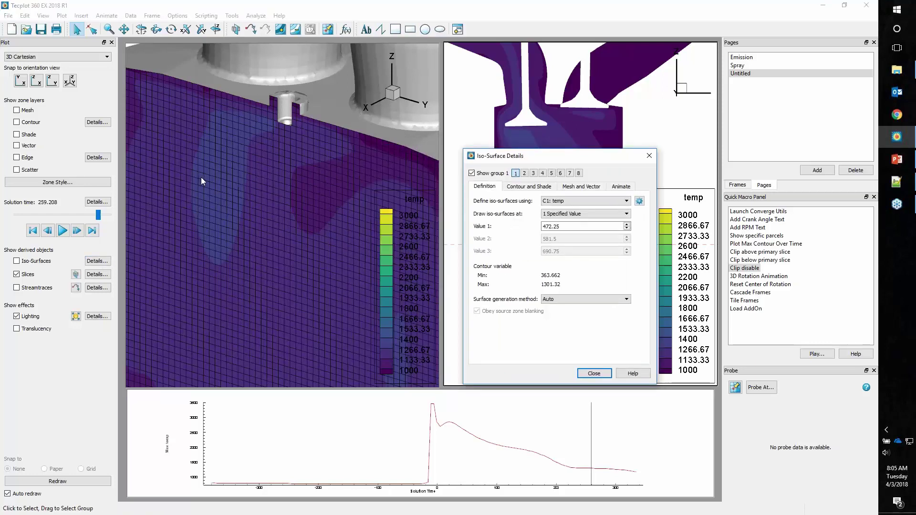
pyautogui.moveTo(533, 159); pyautogui.dragTo(534, 151)
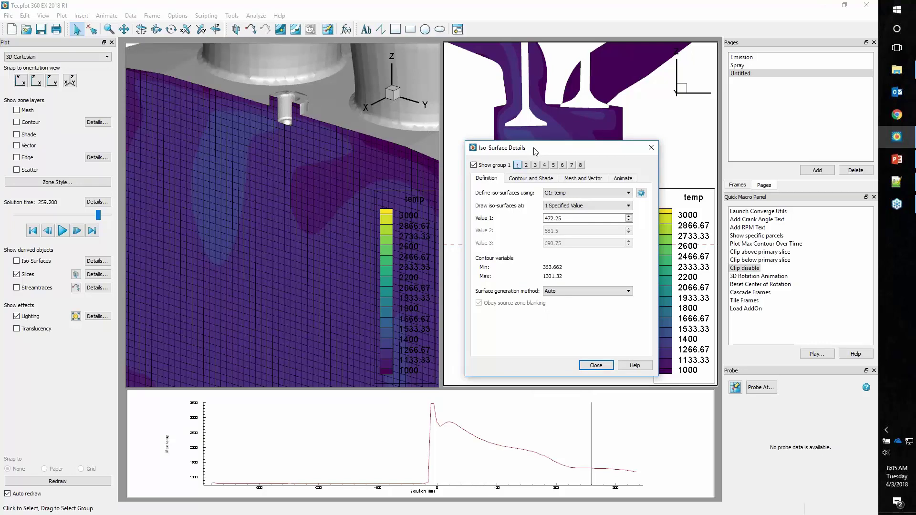
pyautogui.click(328, 29)
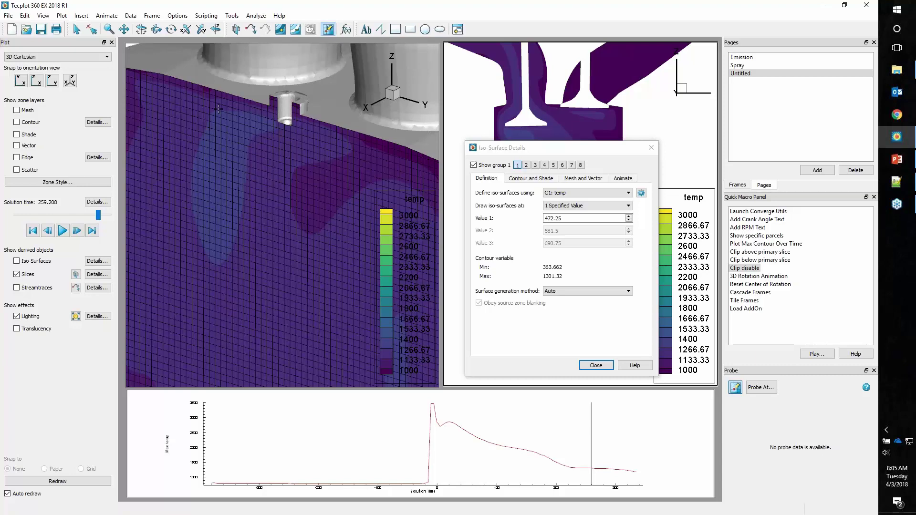
# Probe the 3D frame's temperature and show a temp iso-surface at value 1265.
pyautogui.click(184, 187)
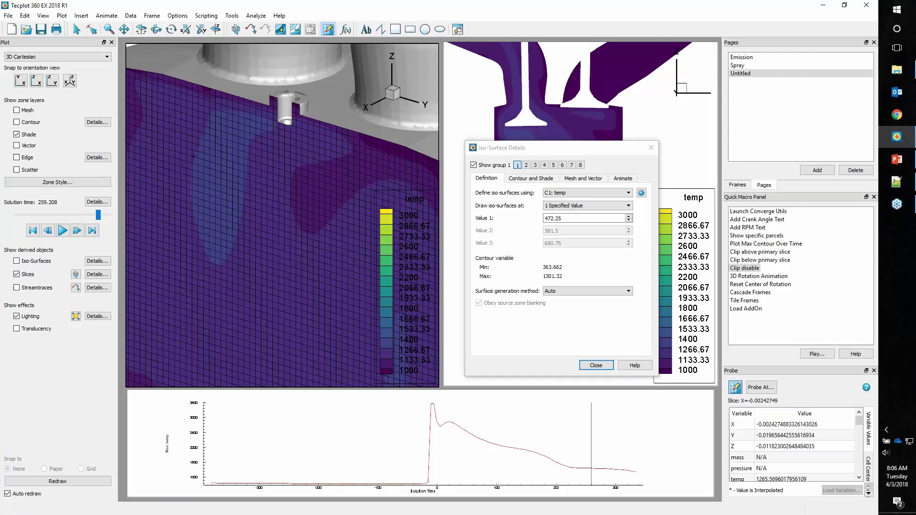
pyautogui.click(564, 219)
pyautogui.doubleClick(563, 218)
pyautogui.write('1265')
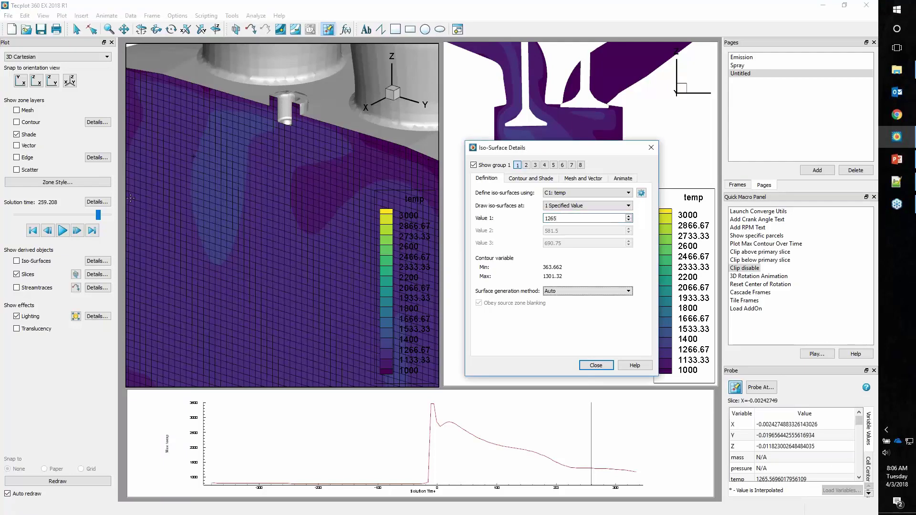
pyautogui.click(28, 261)
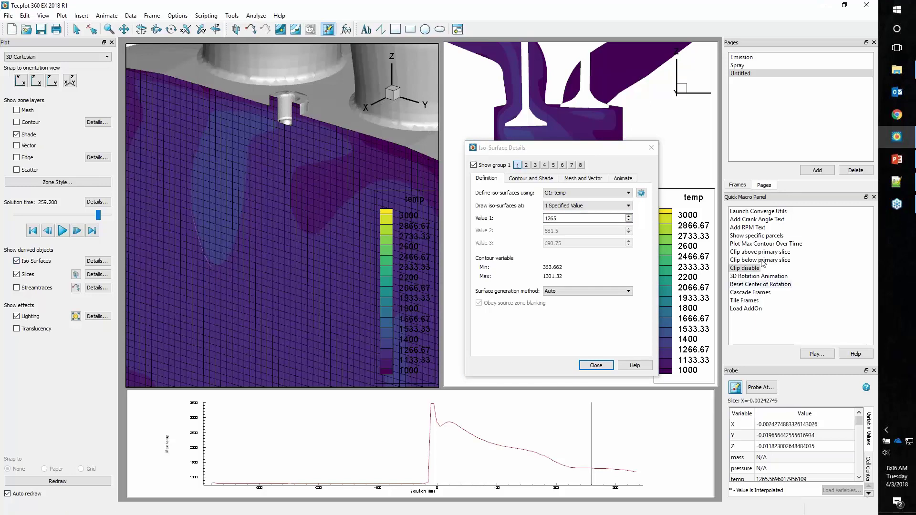
# Remove clipping in the left frame, enable translucency, and select zones 2697–2717 in Zone Style.
pyautogui.doubleClick(743, 268)
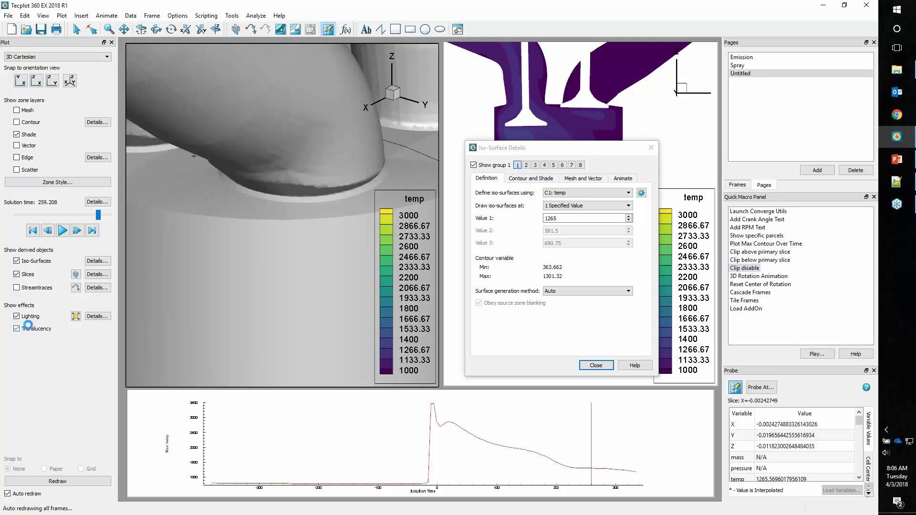
pyautogui.click(26, 330)
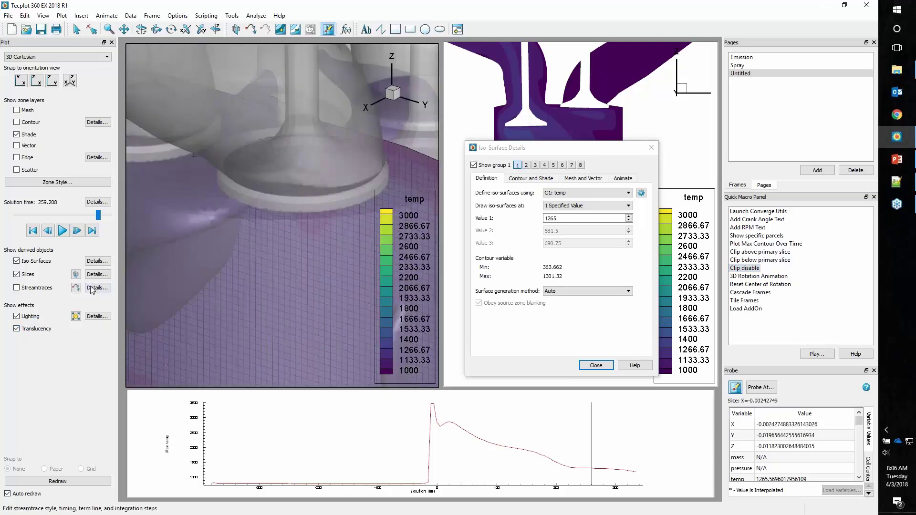
pyautogui.click(57, 182)
pyautogui.moveTo(316, 190); pyautogui.dragTo(315, 341)
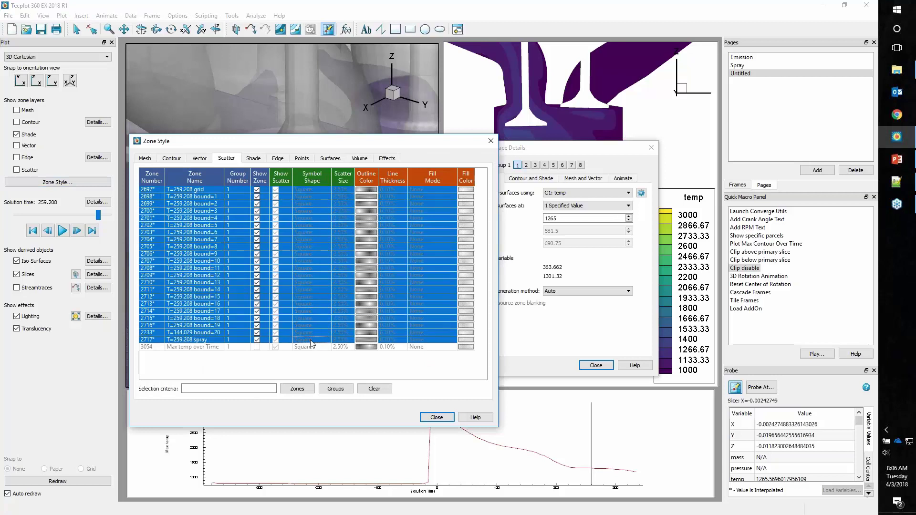
# Set surface translucency to 90 for all zones and rotate the 3D engine view.
pyautogui.click(388, 160)
pyautogui.rightClick(380, 193)
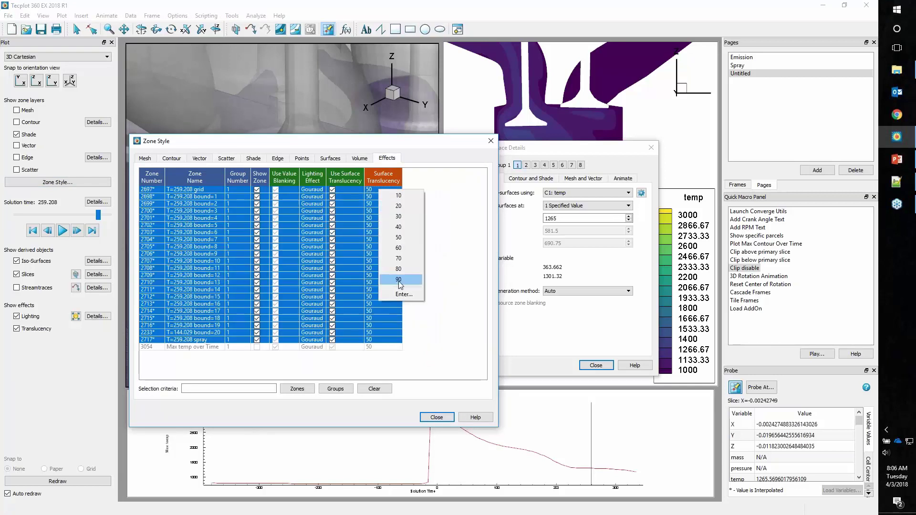
pyautogui.click(403, 284)
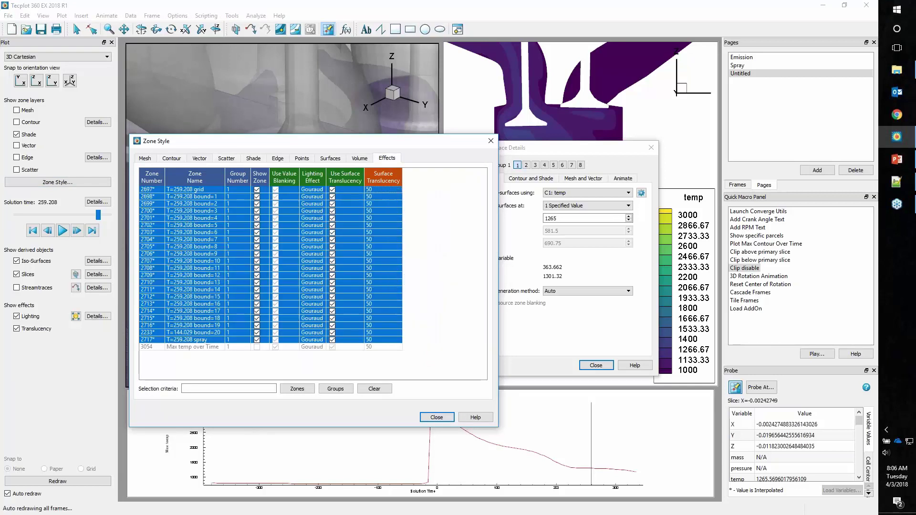
pyautogui.click(436, 417)
pyautogui.moveTo(217, 179); pyautogui.dragTo(257, 118, button='middle')
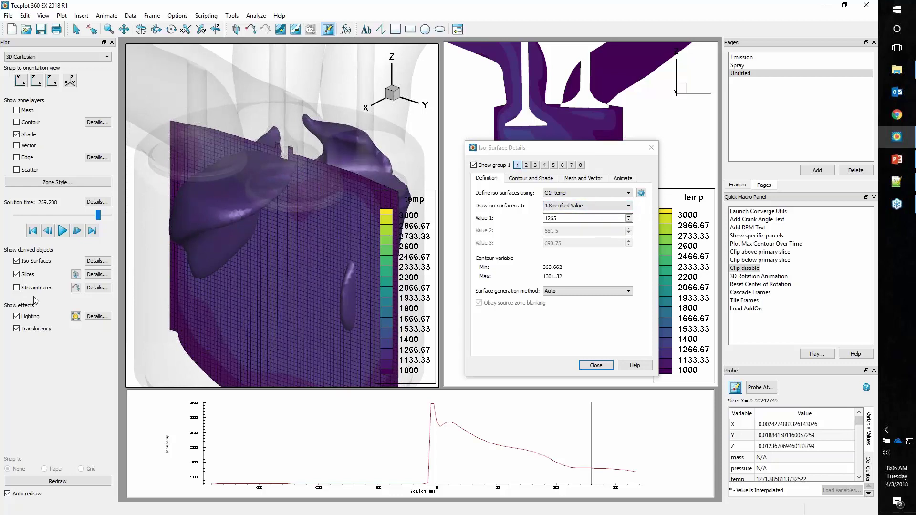
# Close the iso-surface settings and set the streamtrace format to Volume Ribbon.
pyautogui.click(98, 289)
pyautogui.click(651, 148)
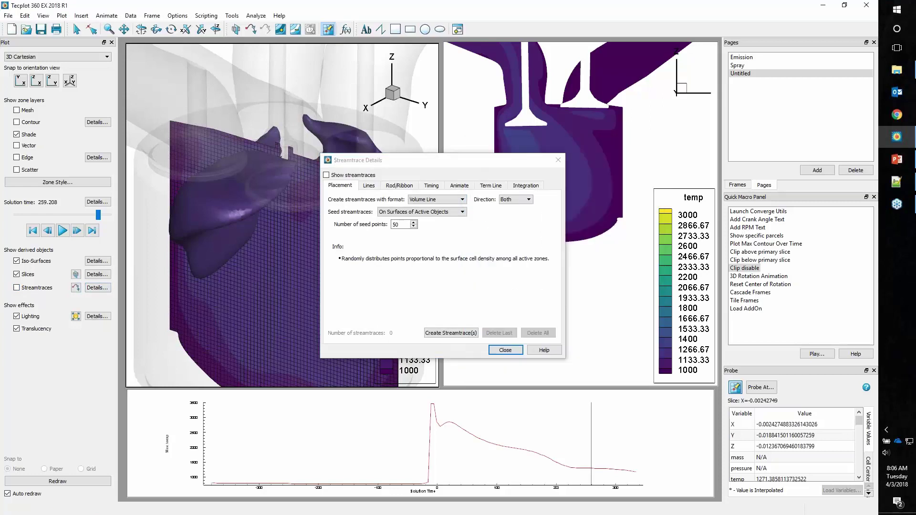
pyautogui.click(427, 200)
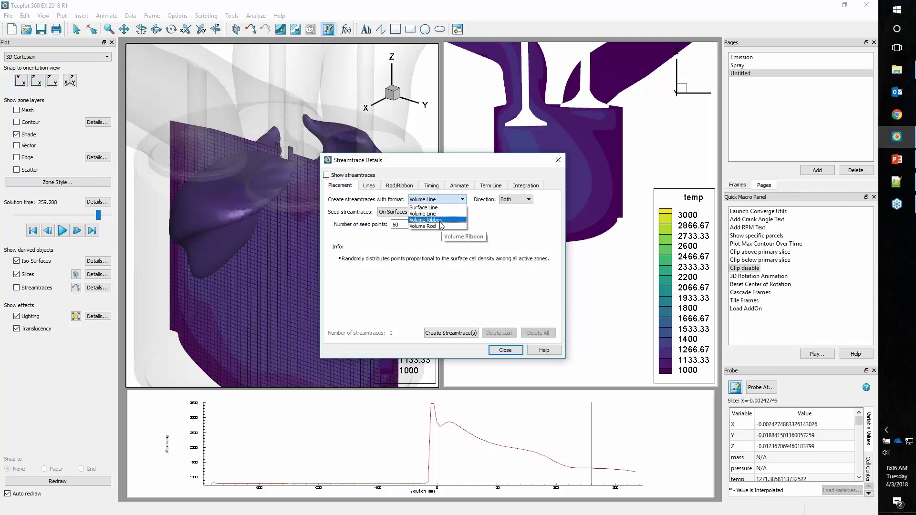
pyautogui.click(440, 220)
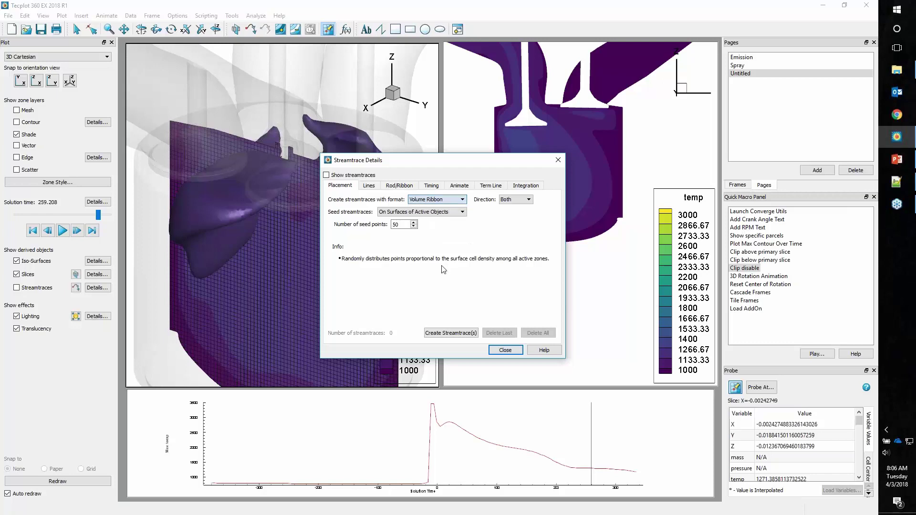
pyautogui.click(505, 350)
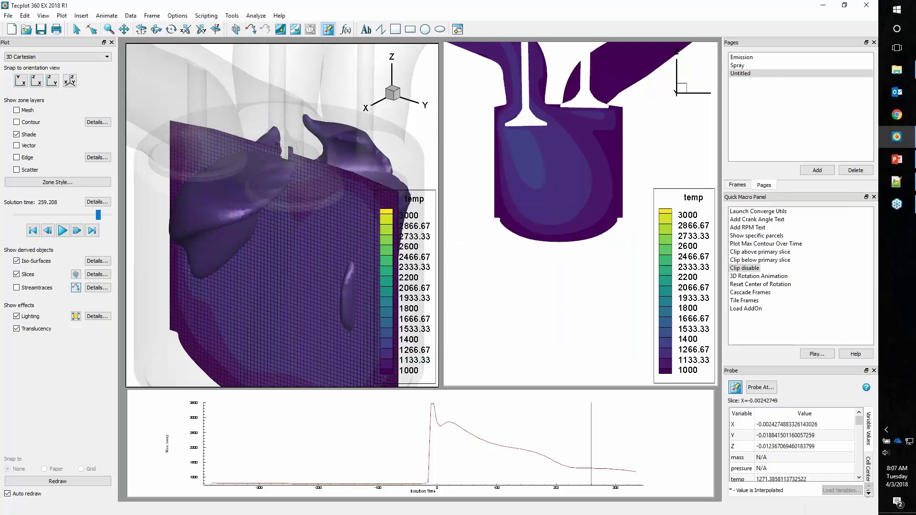
# Seed three ribbon streamtraces inside the cylinder with the placement tool.
pyautogui.click(76, 288)
pyautogui.click(408, 295)
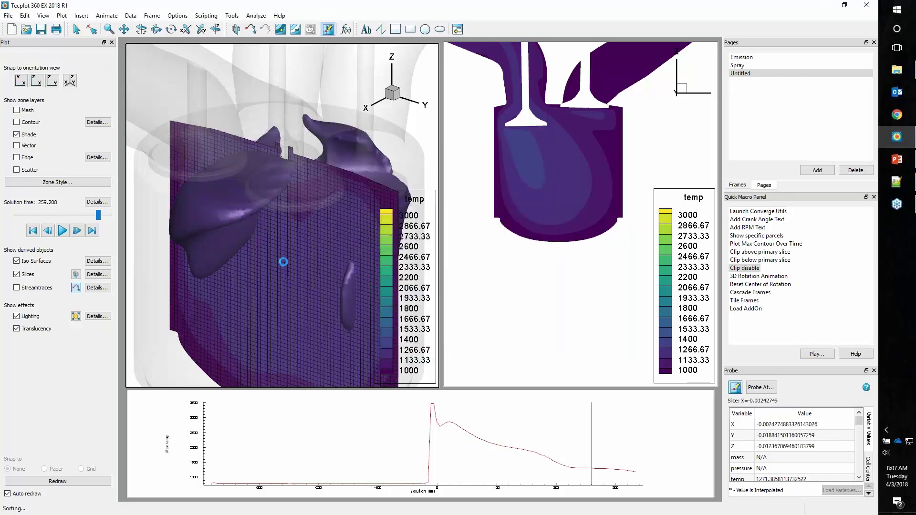
pyautogui.click(309, 267)
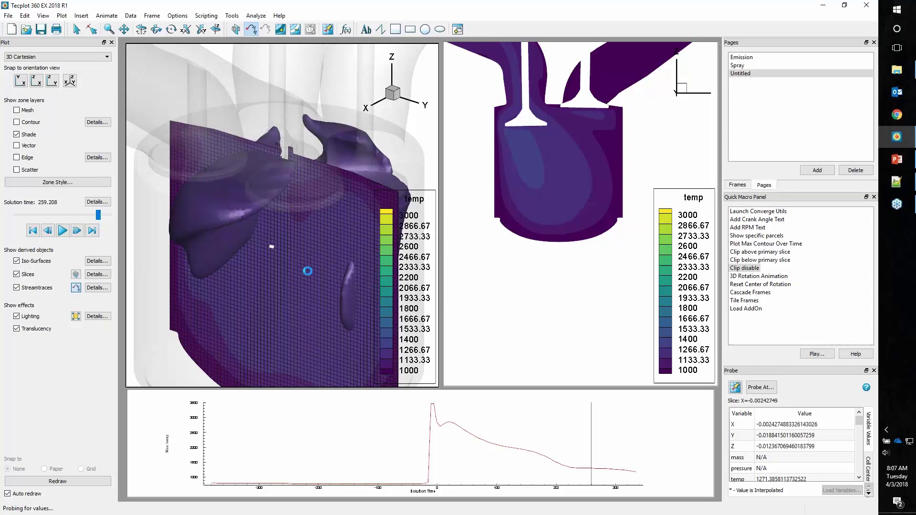
pyautogui.moveTo(363, 232); pyautogui.dragTo(271, 242, button='middle')
pyautogui.click(271, 243)
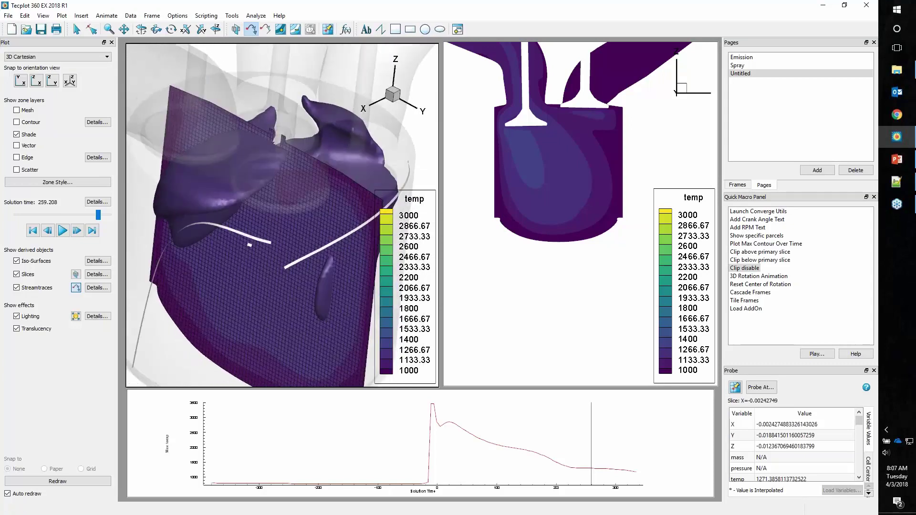
pyautogui.click(268, 276)
# Switch streamtrace seeding to entered XYZ positions and make the right frame active.
pyautogui.click(97, 288)
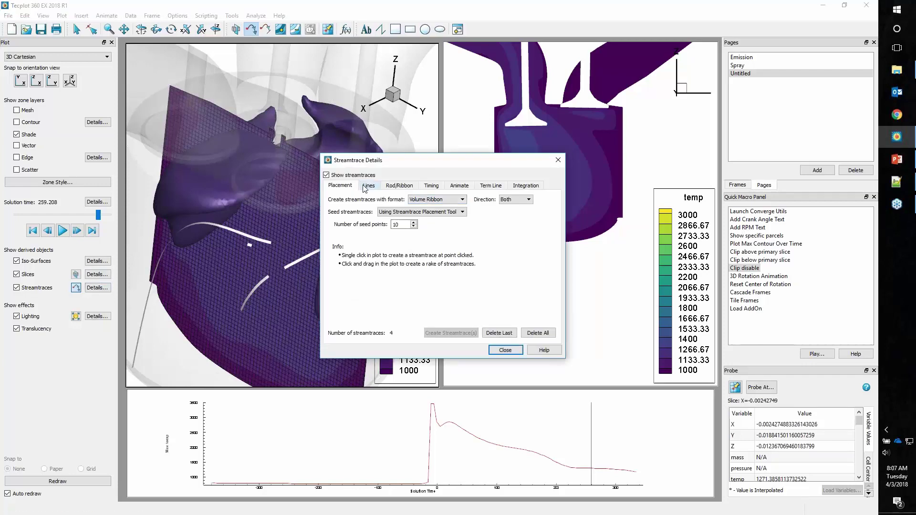
pyautogui.click(399, 214)
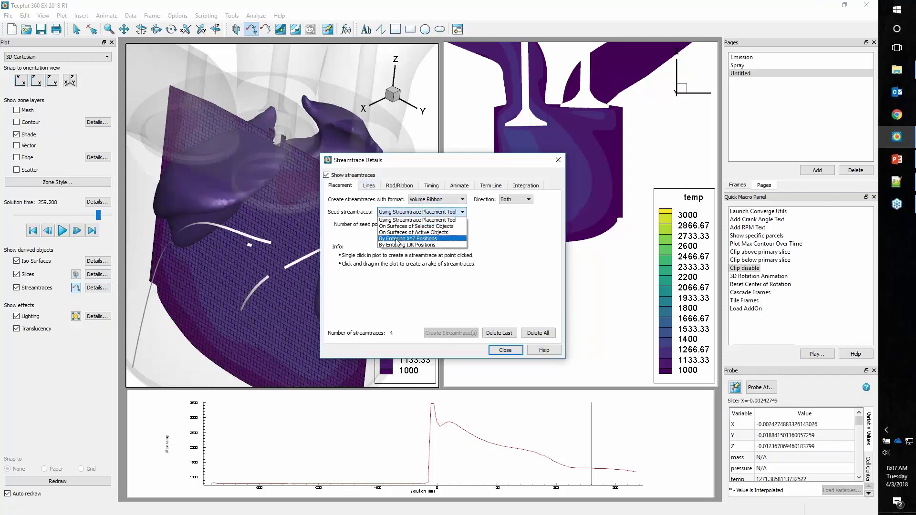
pyautogui.click(397, 239)
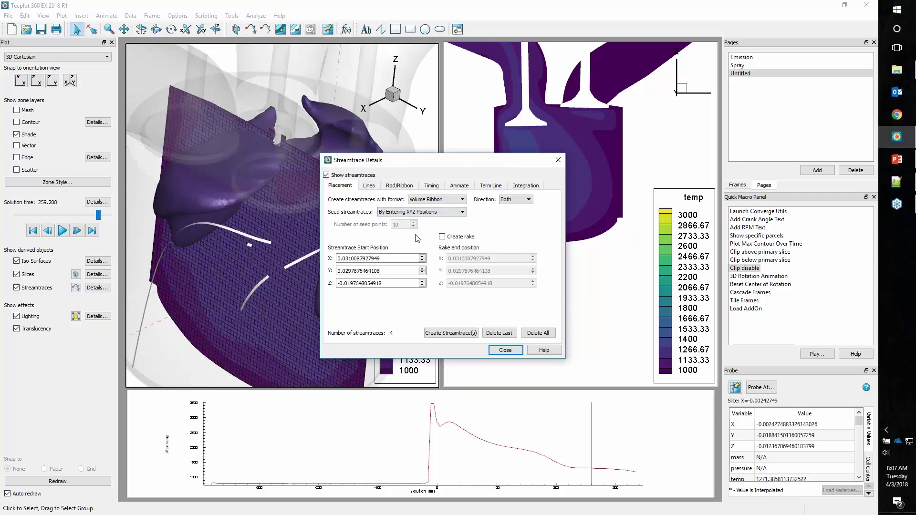
pyautogui.click(509, 352)
pyautogui.click(493, 257)
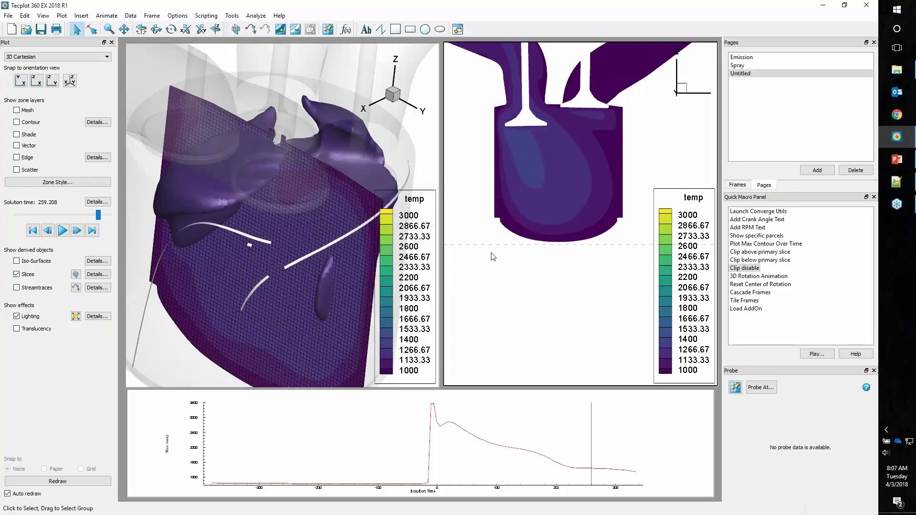
# Run the Launch Converge Utils macro and place an enlarged CONVERGE Utilities dialog right of the plots.
pyautogui.click(285, 290)
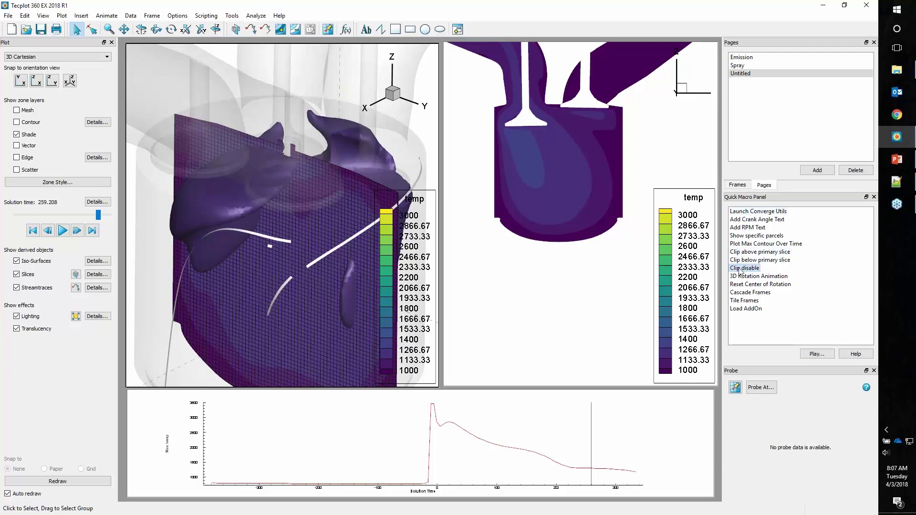
pyautogui.click(750, 212)
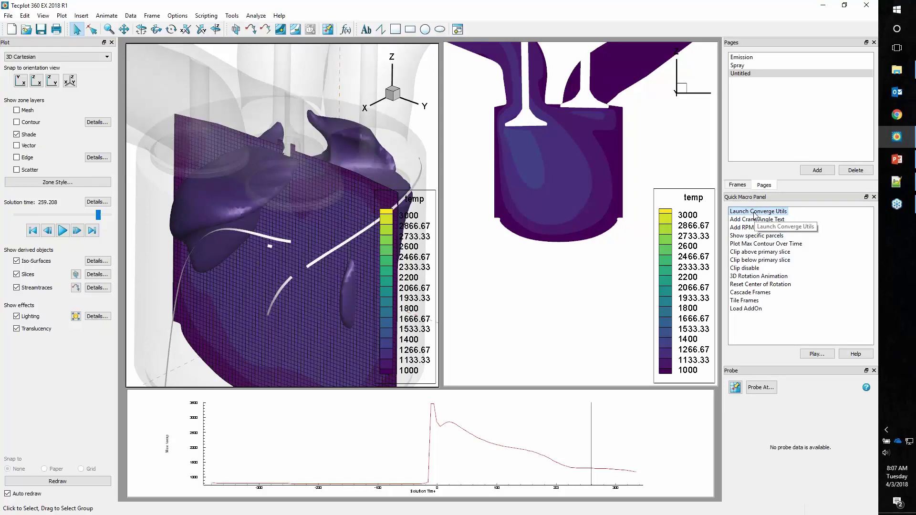
pyautogui.doubleClick(755, 212)
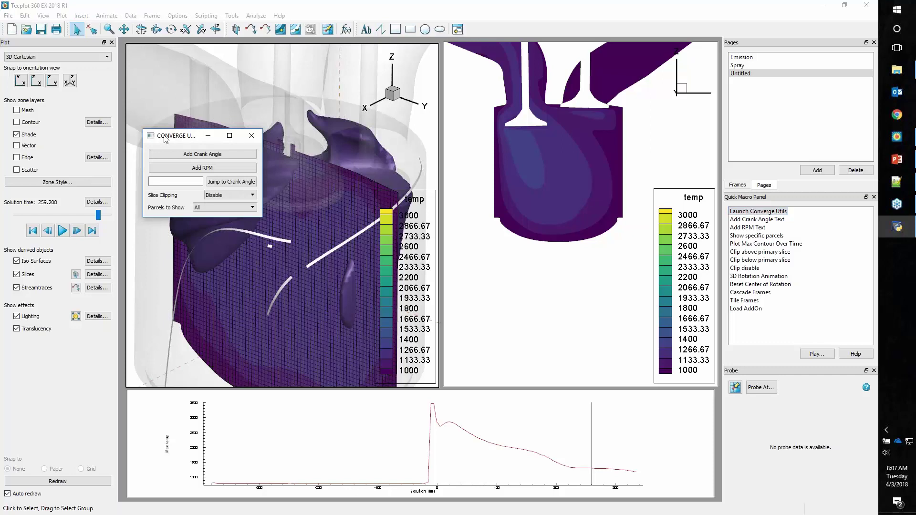
pyautogui.moveTo(196, 141); pyautogui.dragTo(480, 153)
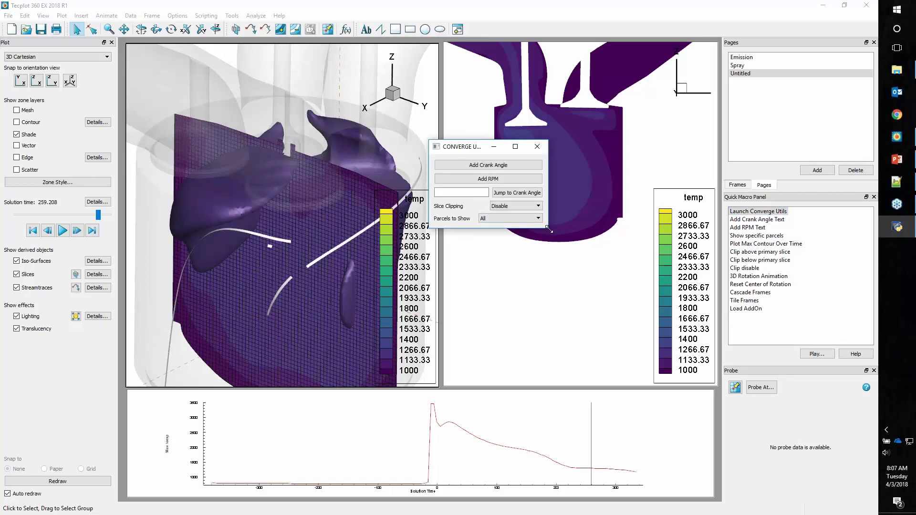
pyautogui.moveTo(548, 229); pyautogui.dragTo(576, 246)
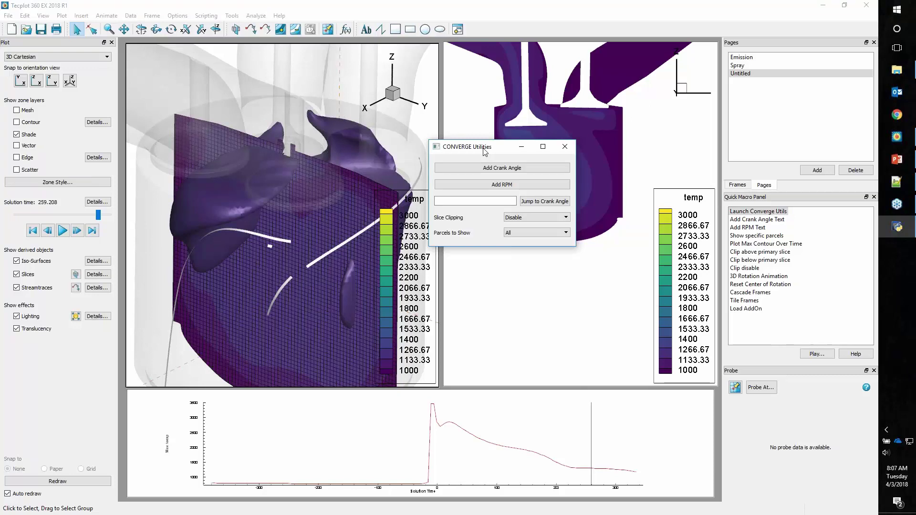
pyautogui.moveTo(486, 150); pyautogui.dragTo(764, 138)
# Add crank angle and RPM 3000 labels to the right frame, then jump to crank angle 0.
pyautogui.click(573, 307)
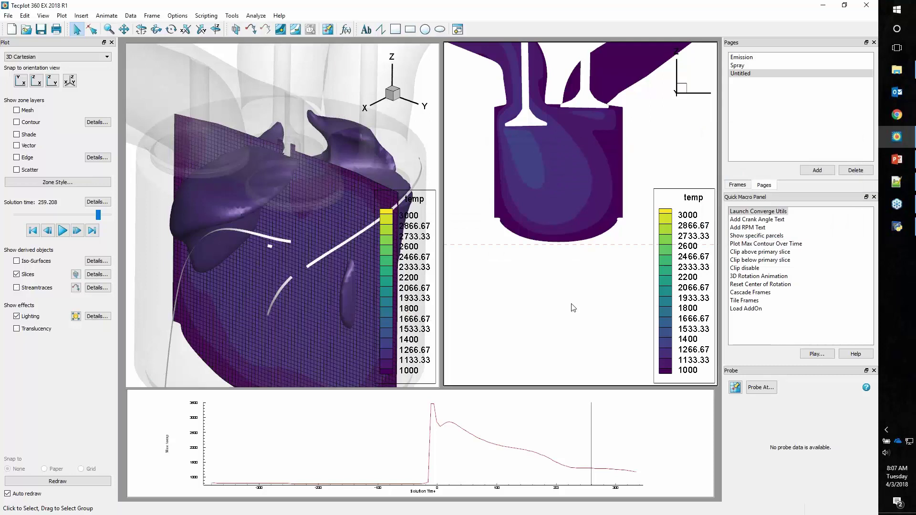
pyautogui.click(841, 144)
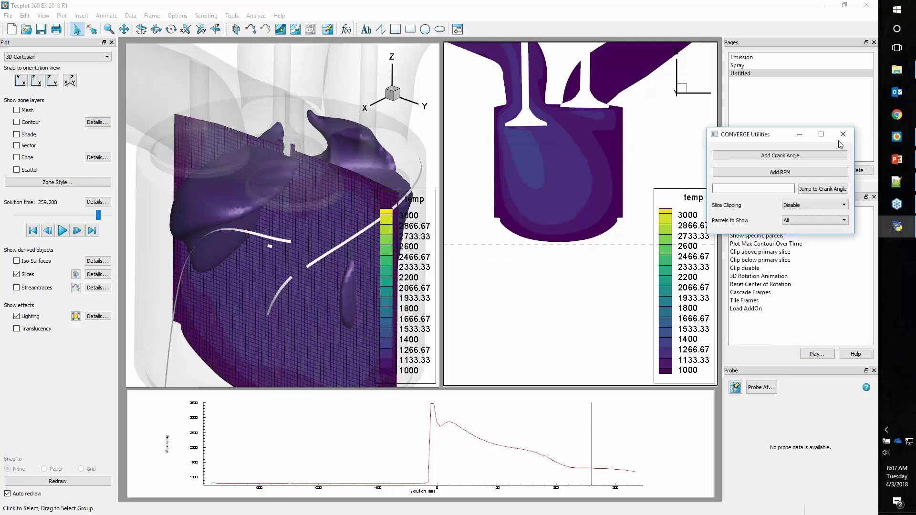
pyautogui.click(752, 158)
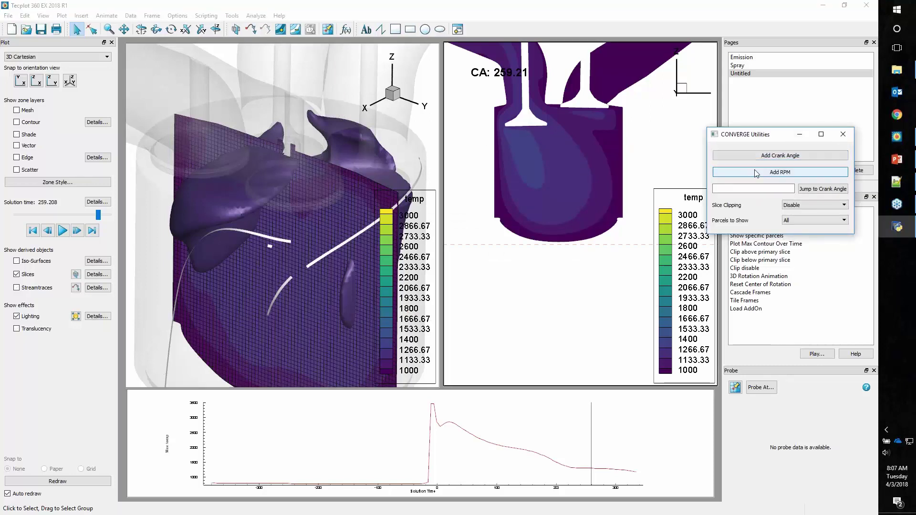
pyautogui.click(755, 173)
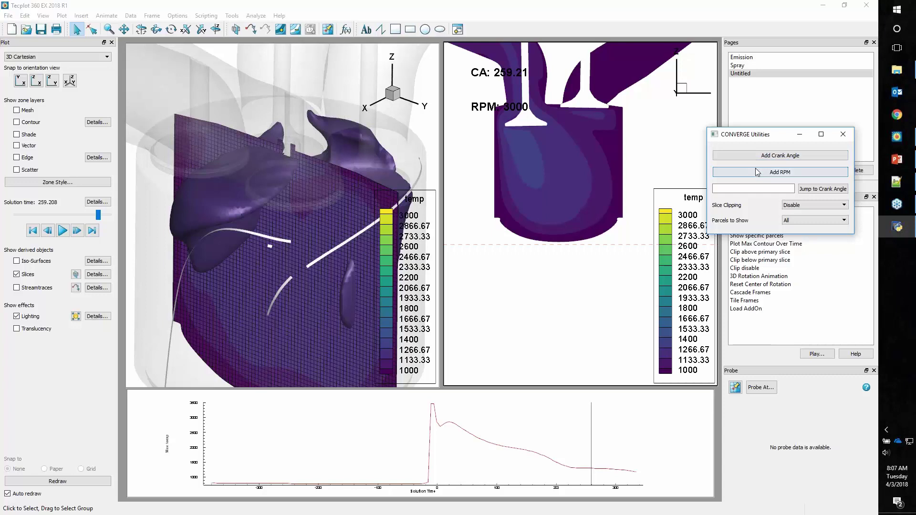
pyautogui.click(774, 190)
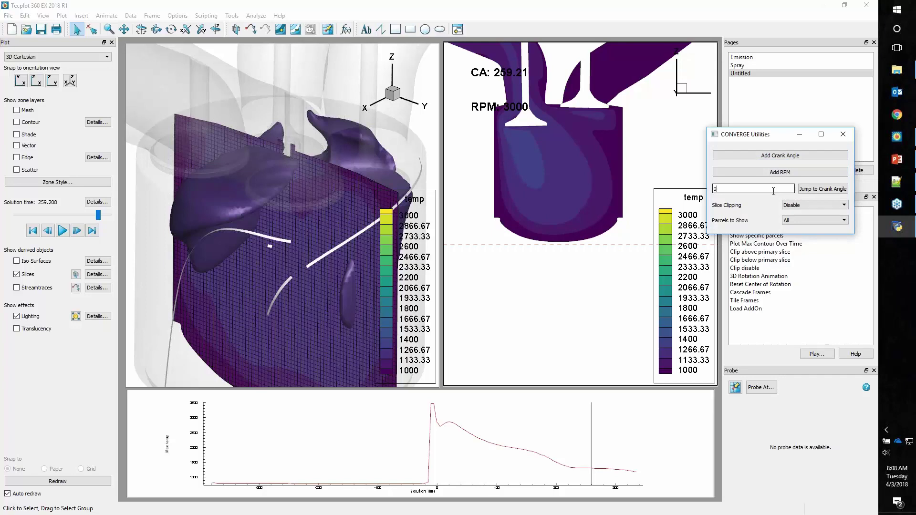
pyautogui.click(814, 190)
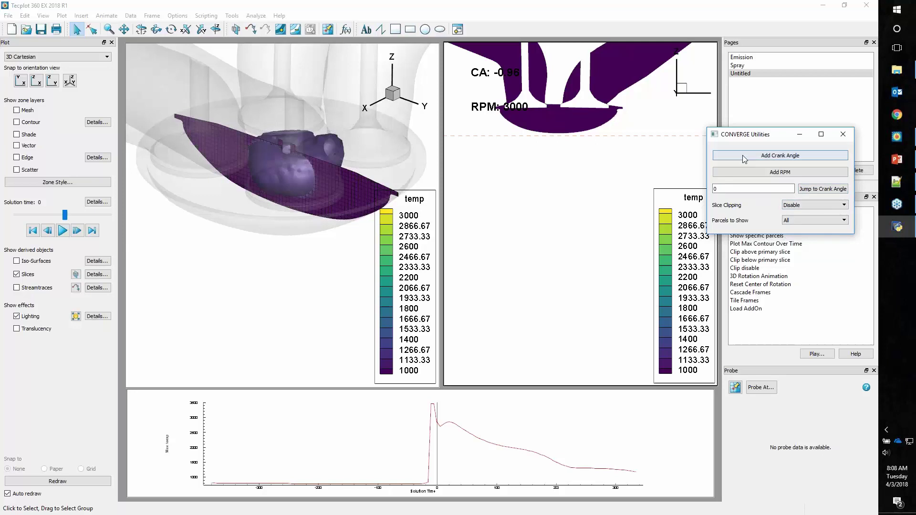
pyautogui.moveTo(751, 138); pyautogui.dragTo(774, 166)
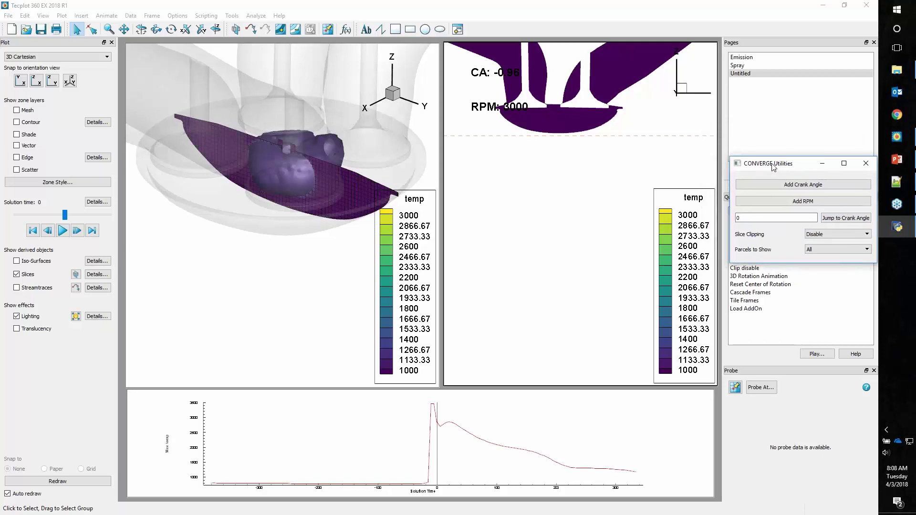